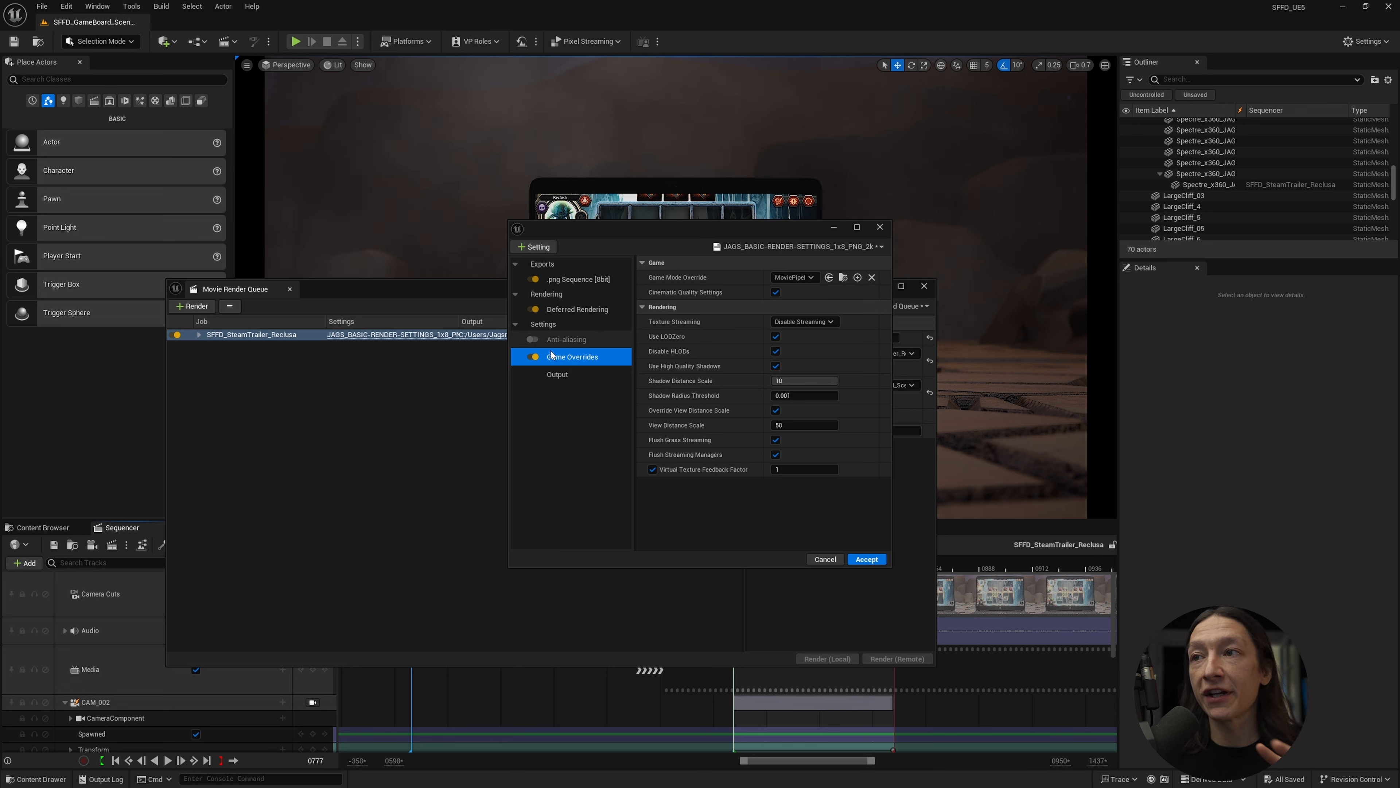
# Set the output directory to a new Desktop folder named PresetRenderDemo_2k_PNG_NoAA and render the queue locally
pyautogui.click(557, 373)
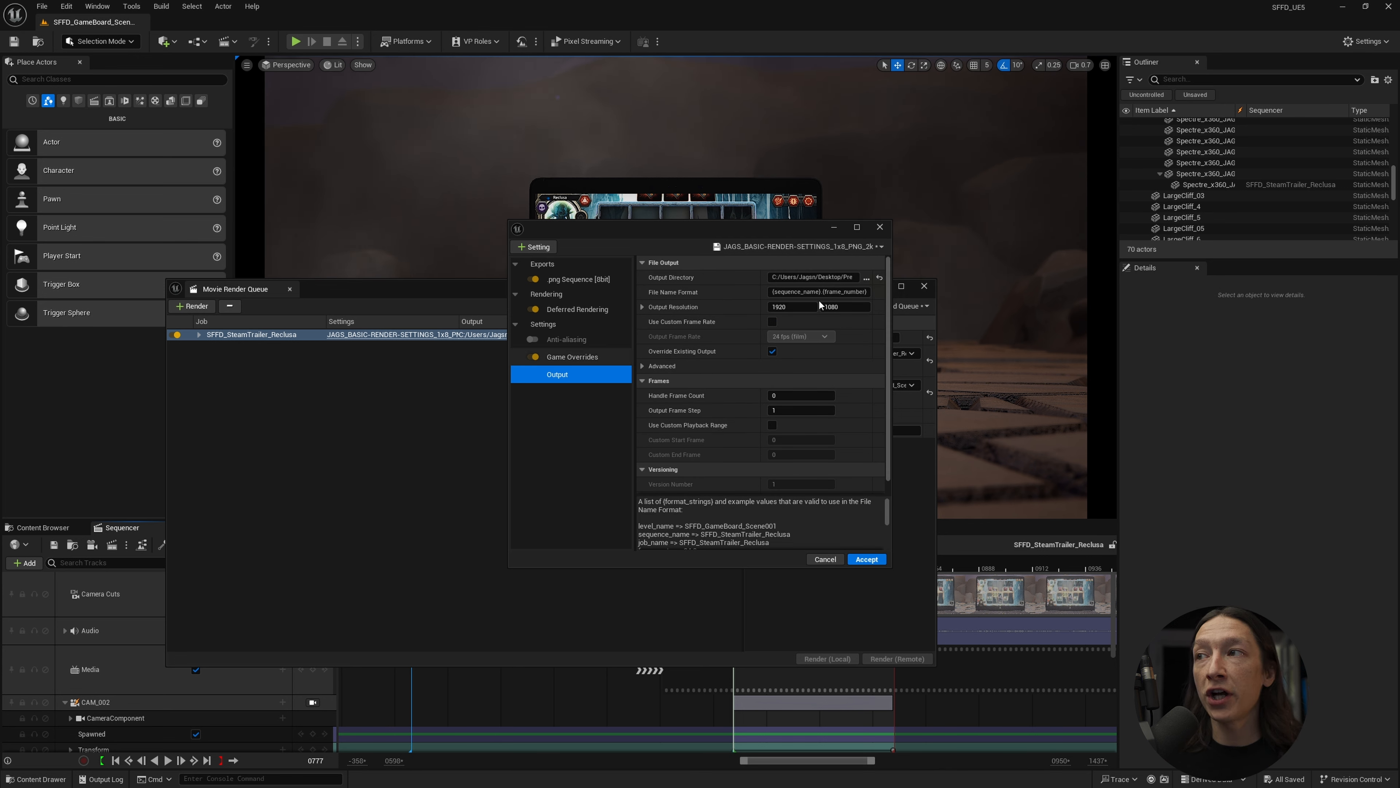
pyautogui.click(867, 279)
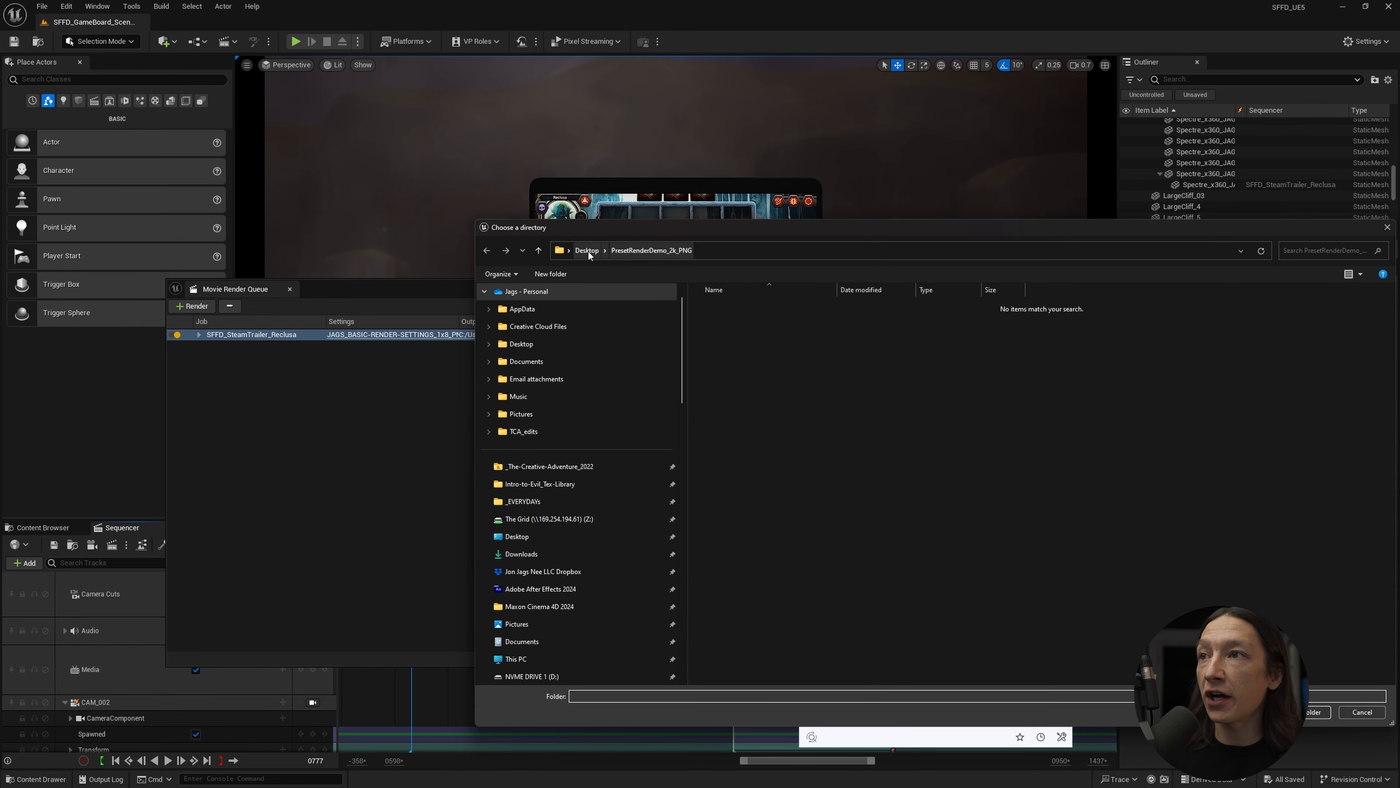
pyautogui.click(587, 249)
pyautogui.doubleClick(749, 321)
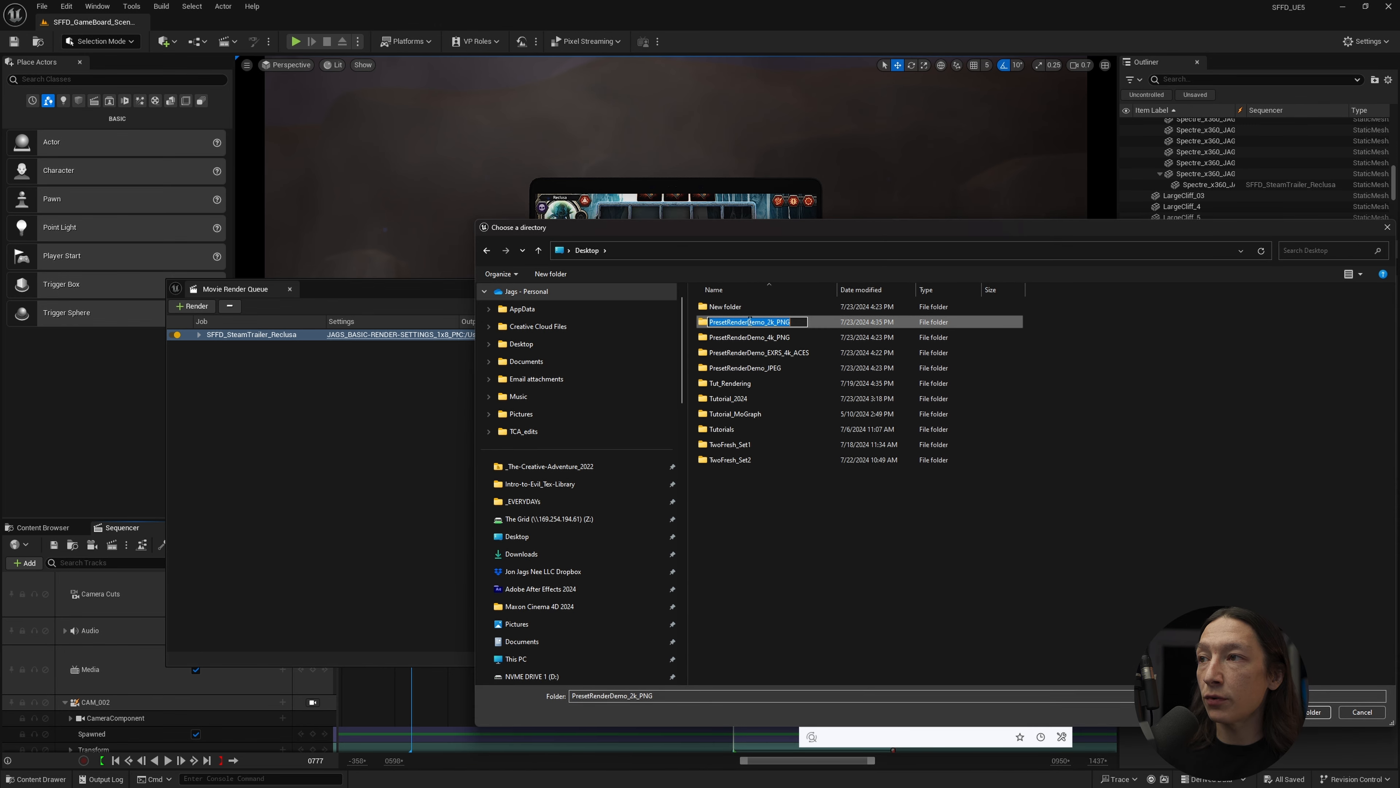
pyautogui.click(782, 552)
pyautogui.click(729, 307)
pyautogui.press('F2')
pyautogui.write('PresetRenderDemo_2k_PNG')
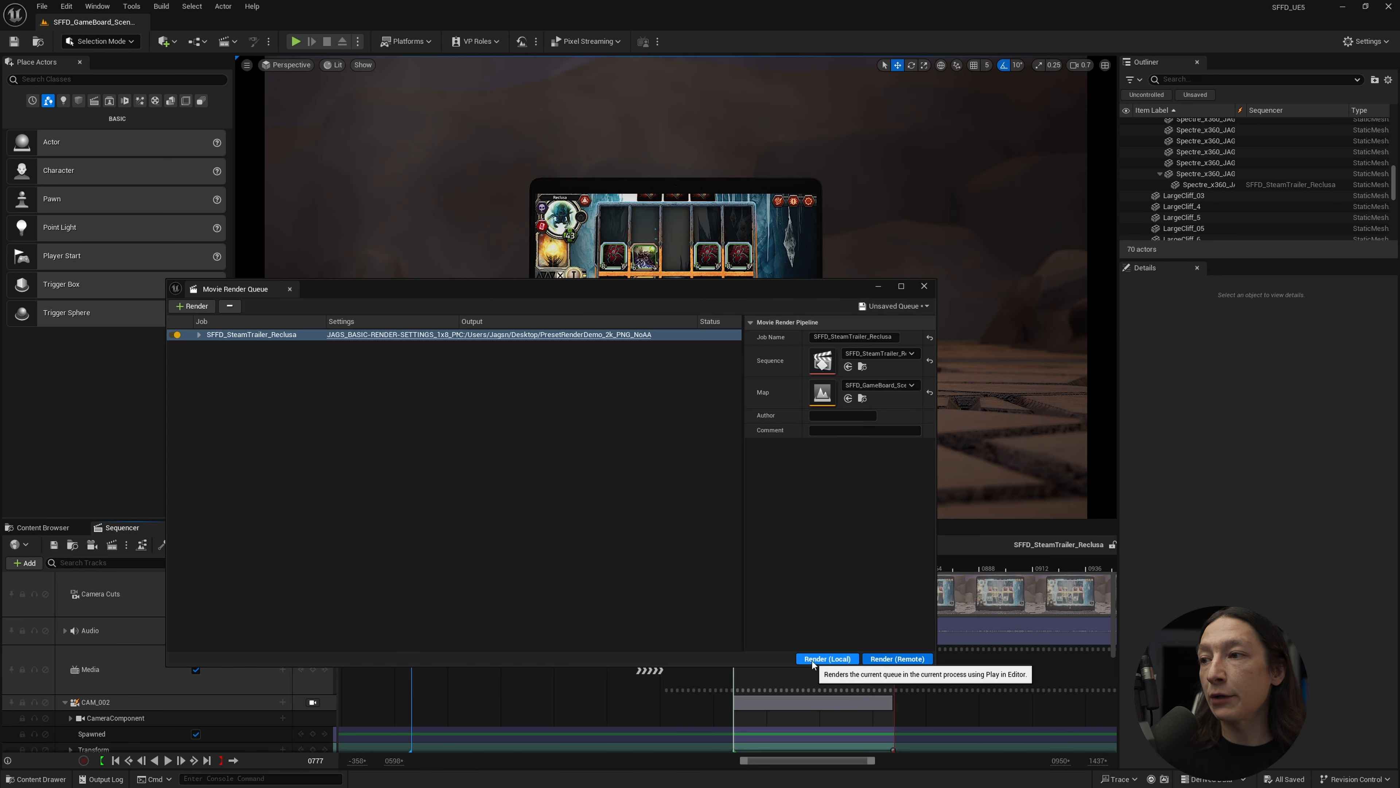
pyautogui.click(808, 658)
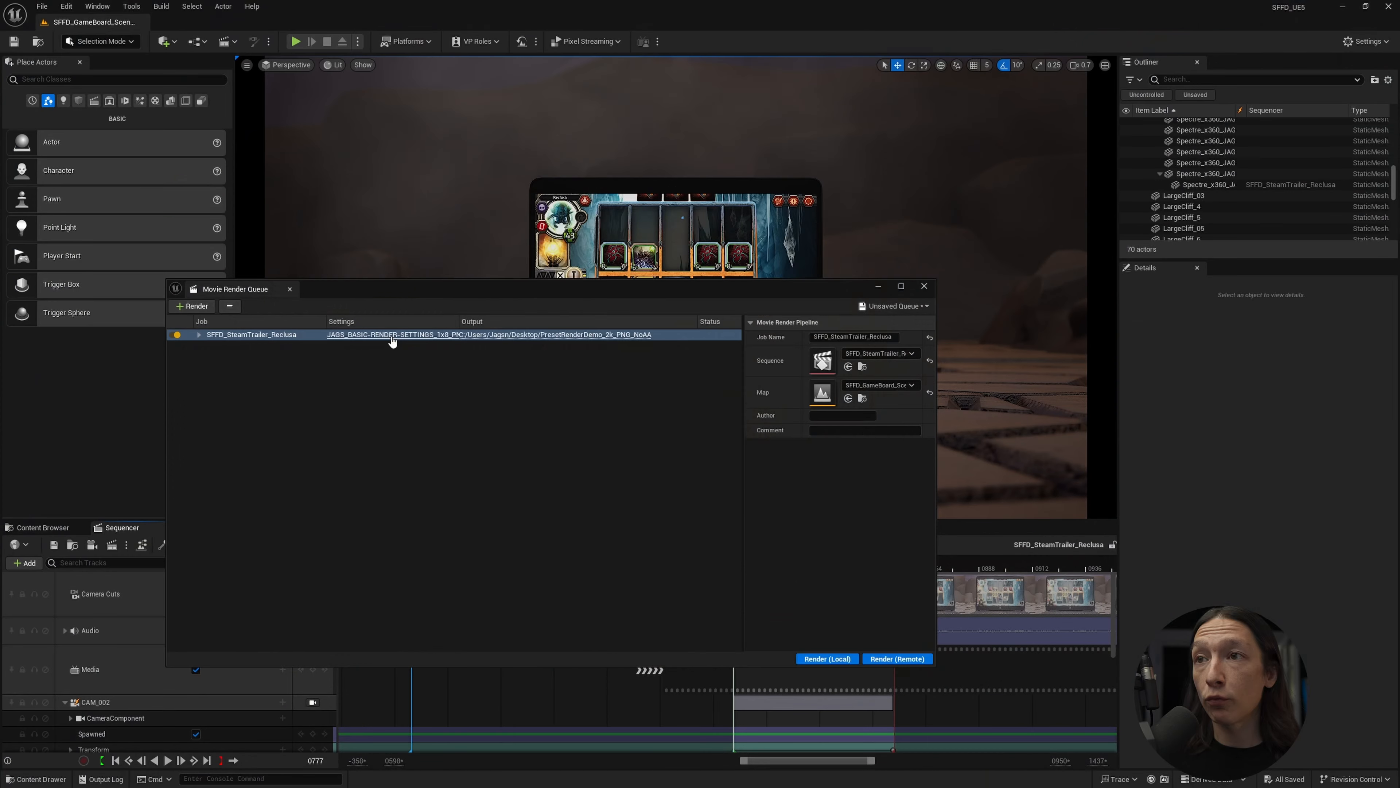
# Re-enable the Anti-aliasing setting in the SFFD_SteamTrailer_Reclusa job's render configuration and accept it
pyautogui.click(391, 334)
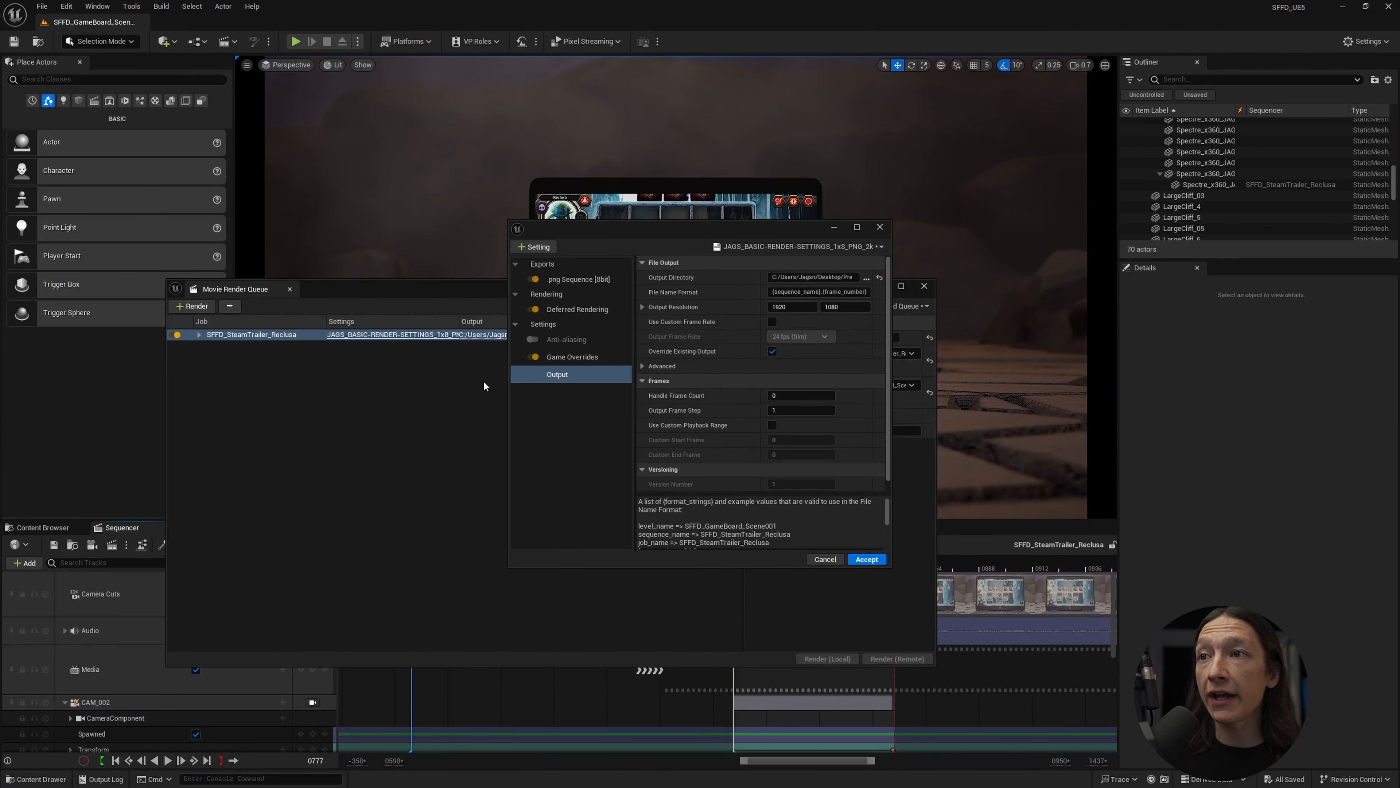
pyautogui.click(557, 338)
pyautogui.click(530, 340)
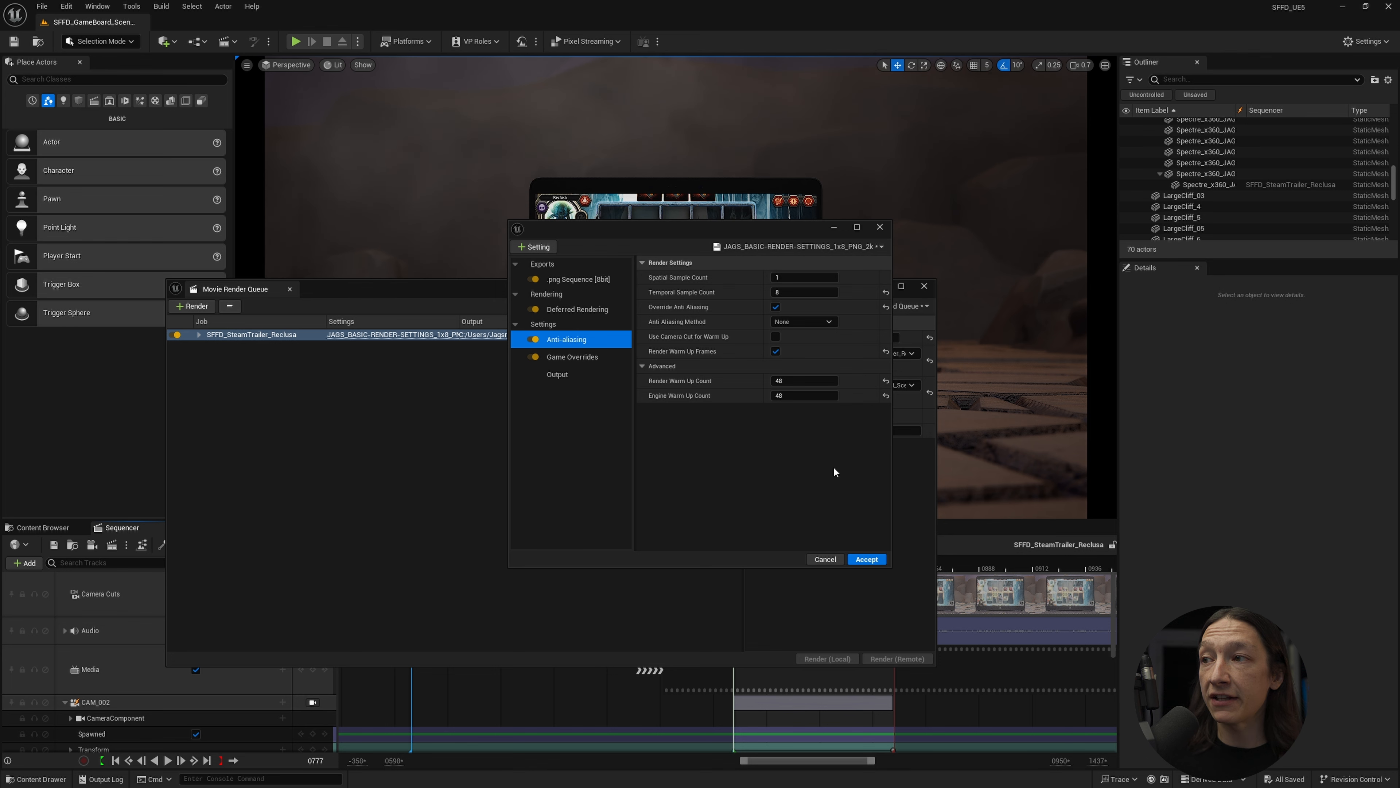
pyautogui.click(866, 558)
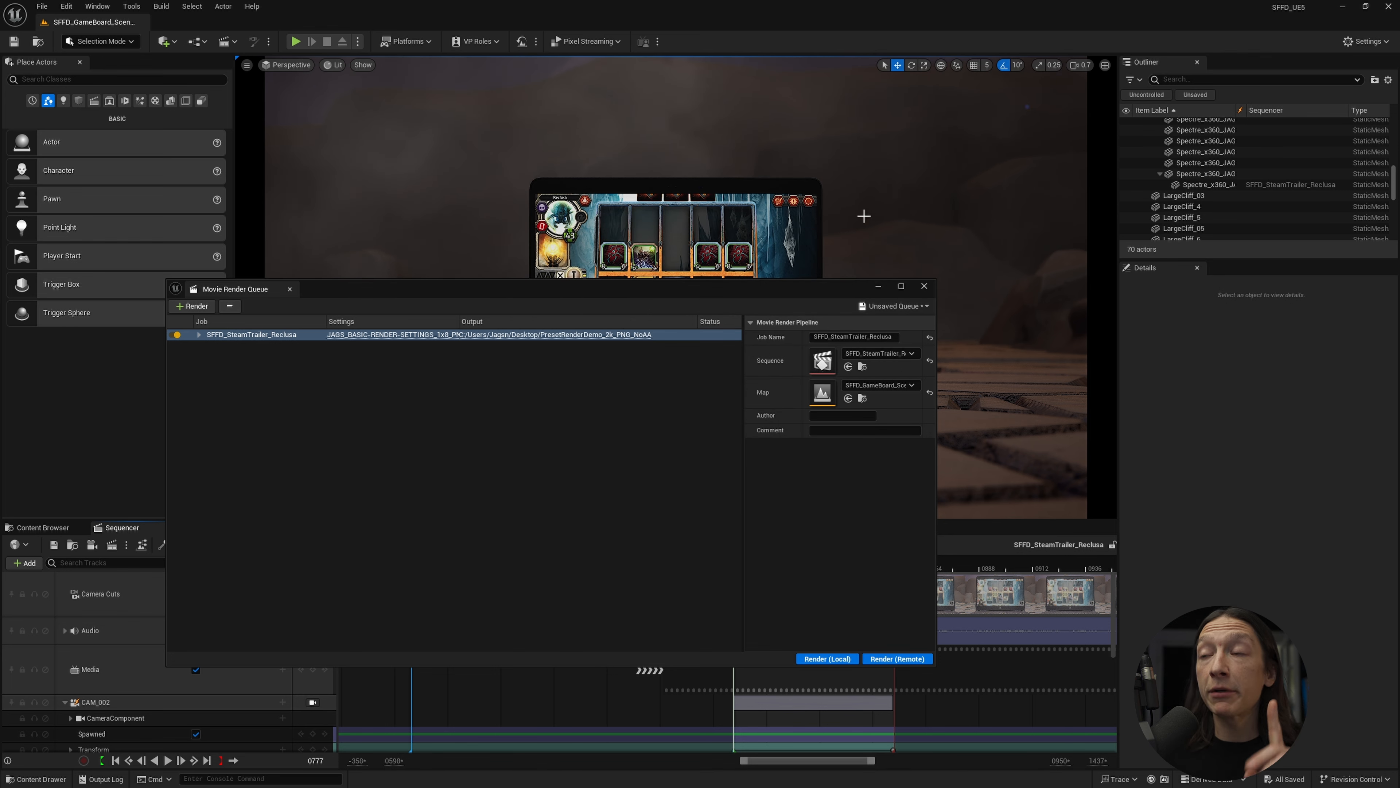
# Minimize the render queue, then select and delete the BP_EasyFog, BP_EasyFog2 and BP_EasyFog3 actors from the level
pyautogui.click(878, 287)
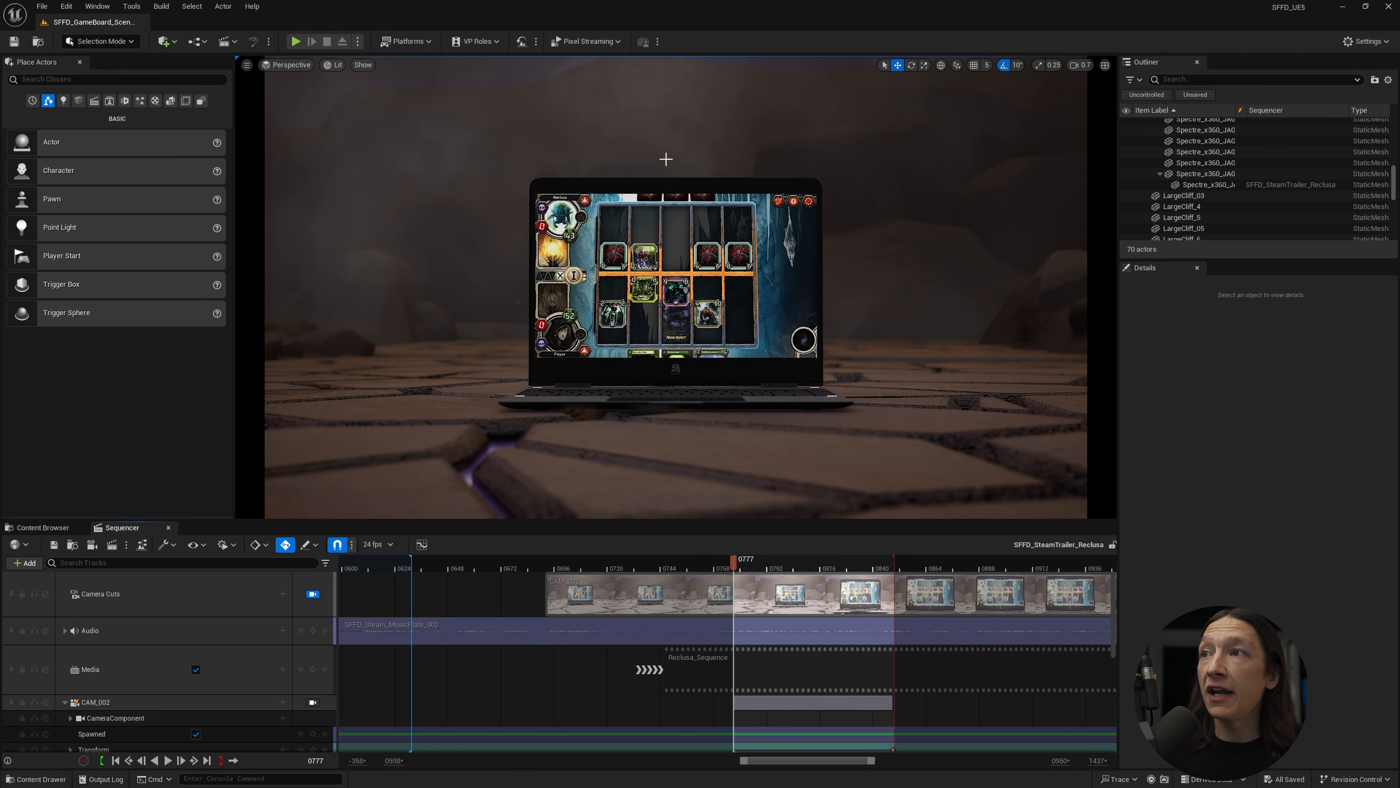
pyautogui.click(646, 145)
pyautogui.scroll(10, 1184, 158)
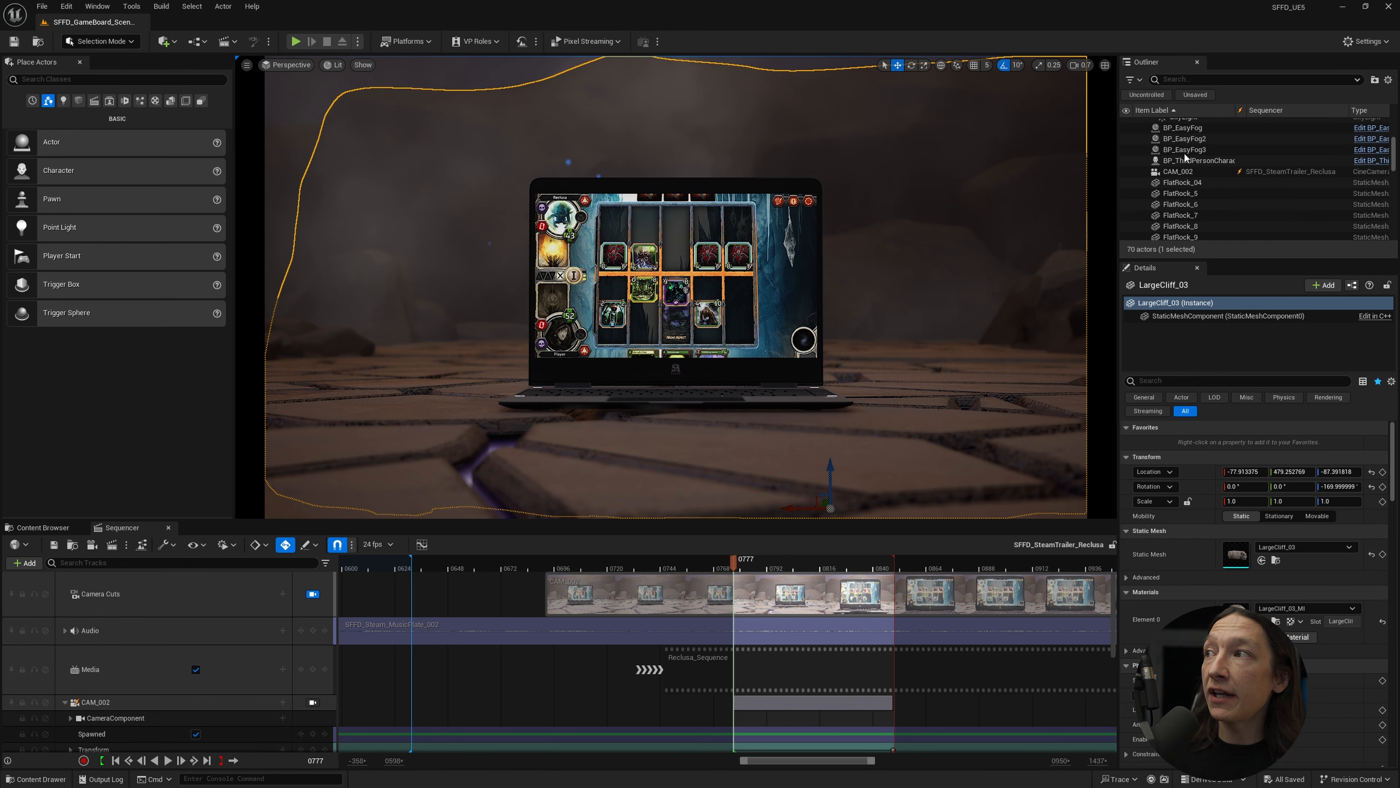
pyautogui.click(695, 154)
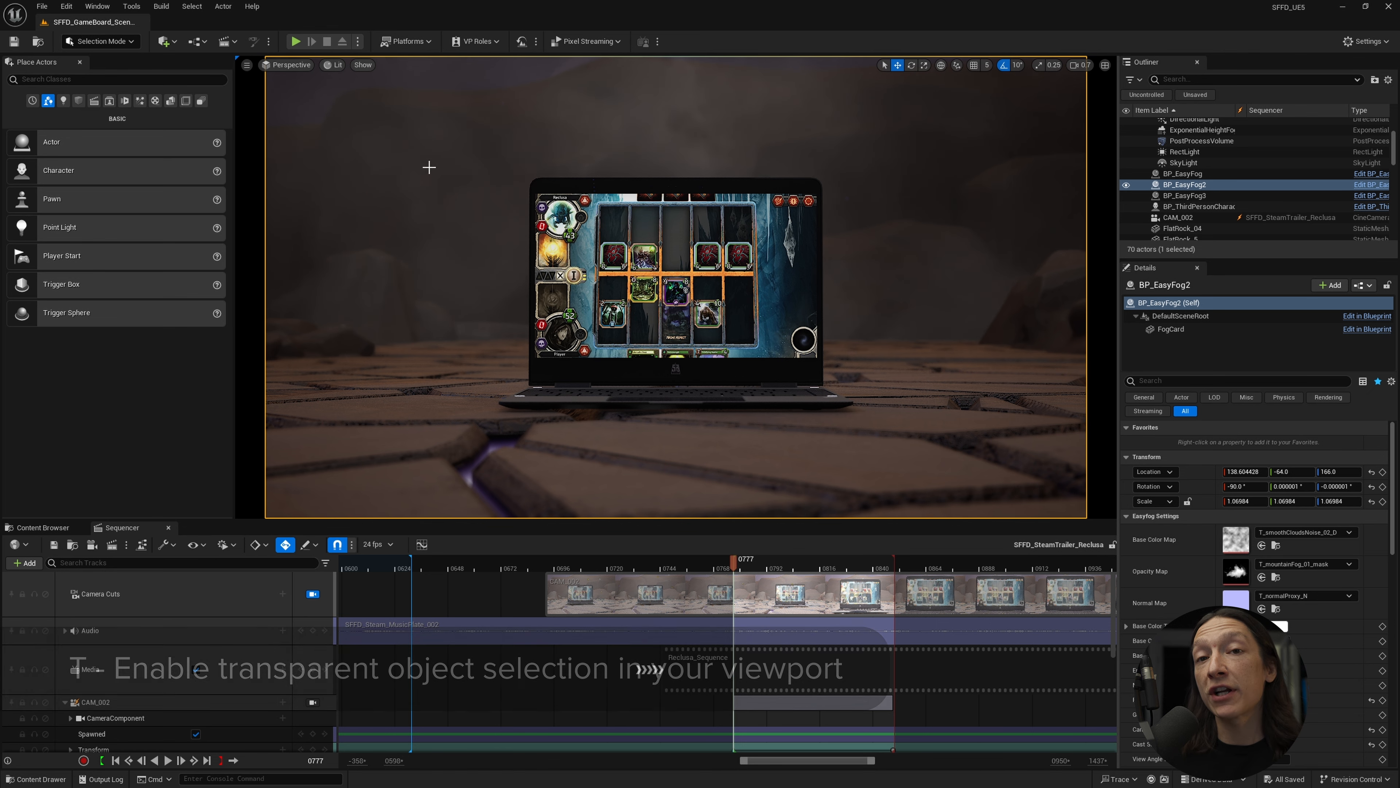
pyautogui.click(1182, 173)
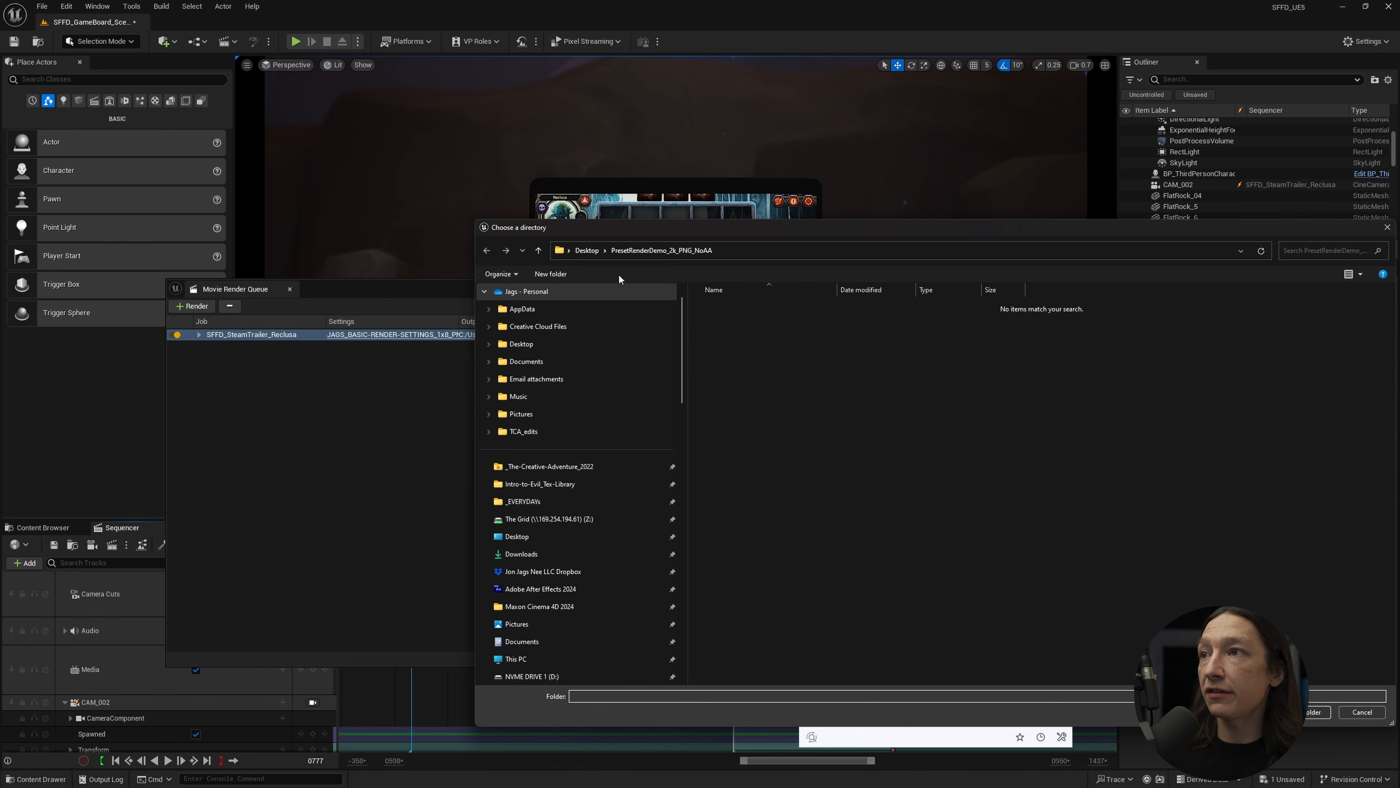
# Set the output directory to a new Desktop folder named PresetRenderDemo_2k_PNG_NoFog and render the queue locally
pyautogui.click(559, 273)
pyautogui.write('PresetRenderDemo_4k_PNG_NoFog')
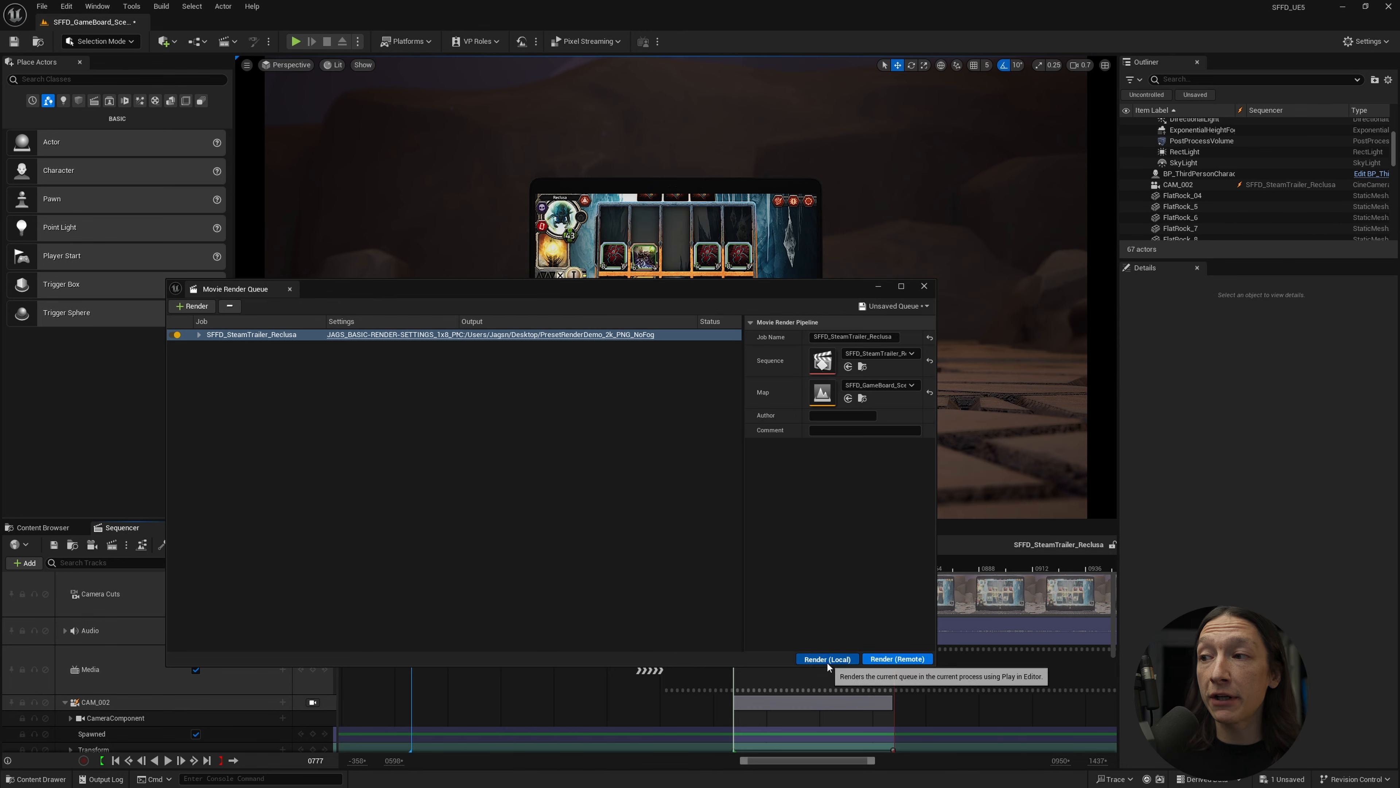
pyautogui.click(827, 658)
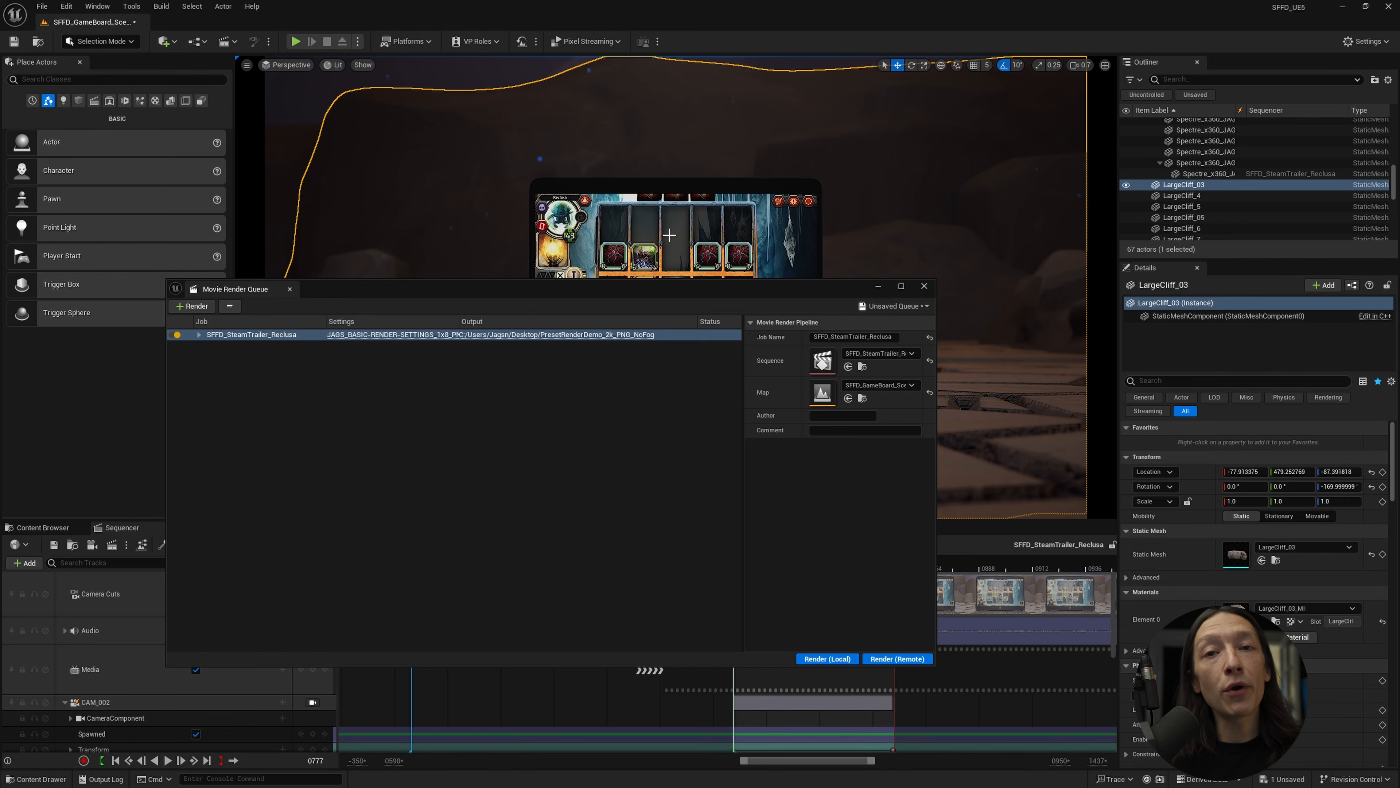
# Undo the deletion of the three BP_EasyFog actors, minimizing the render queue to see the viewport
pyautogui.click(612, 219)
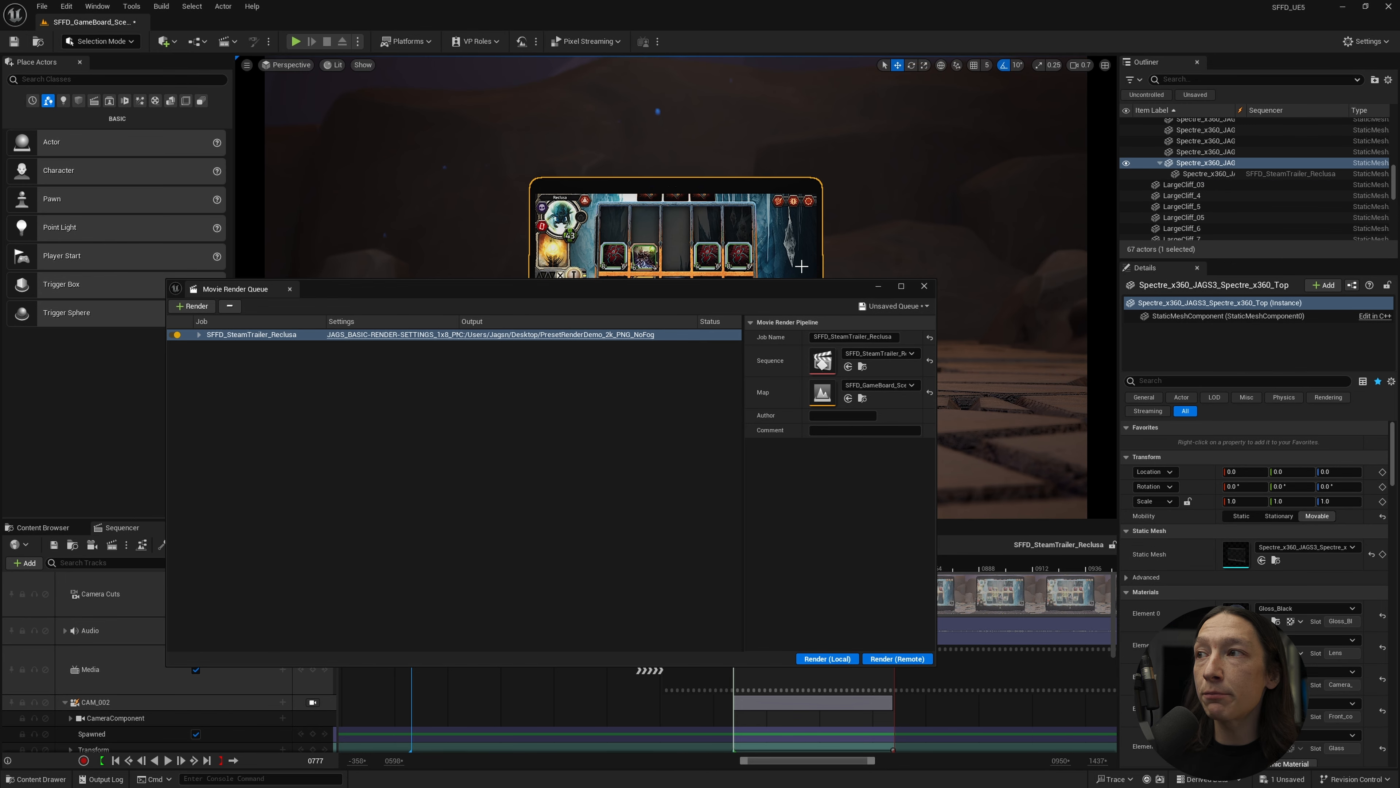
pyautogui.hotkey('ctrl', 'z')
pyautogui.hotkey('ctrl', 'z')
pyautogui.click(876, 286)
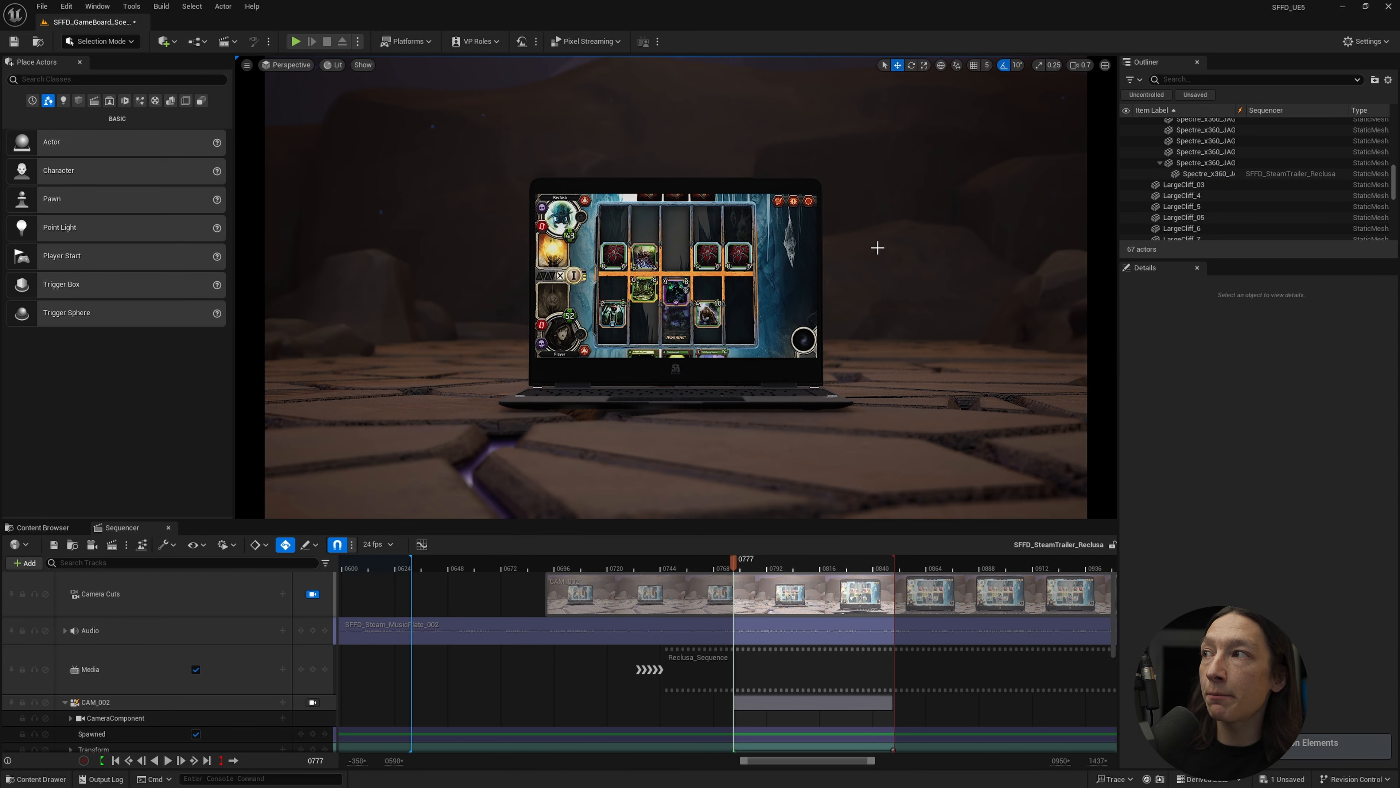
pyautogui.hotkey('ctrl', 'z')
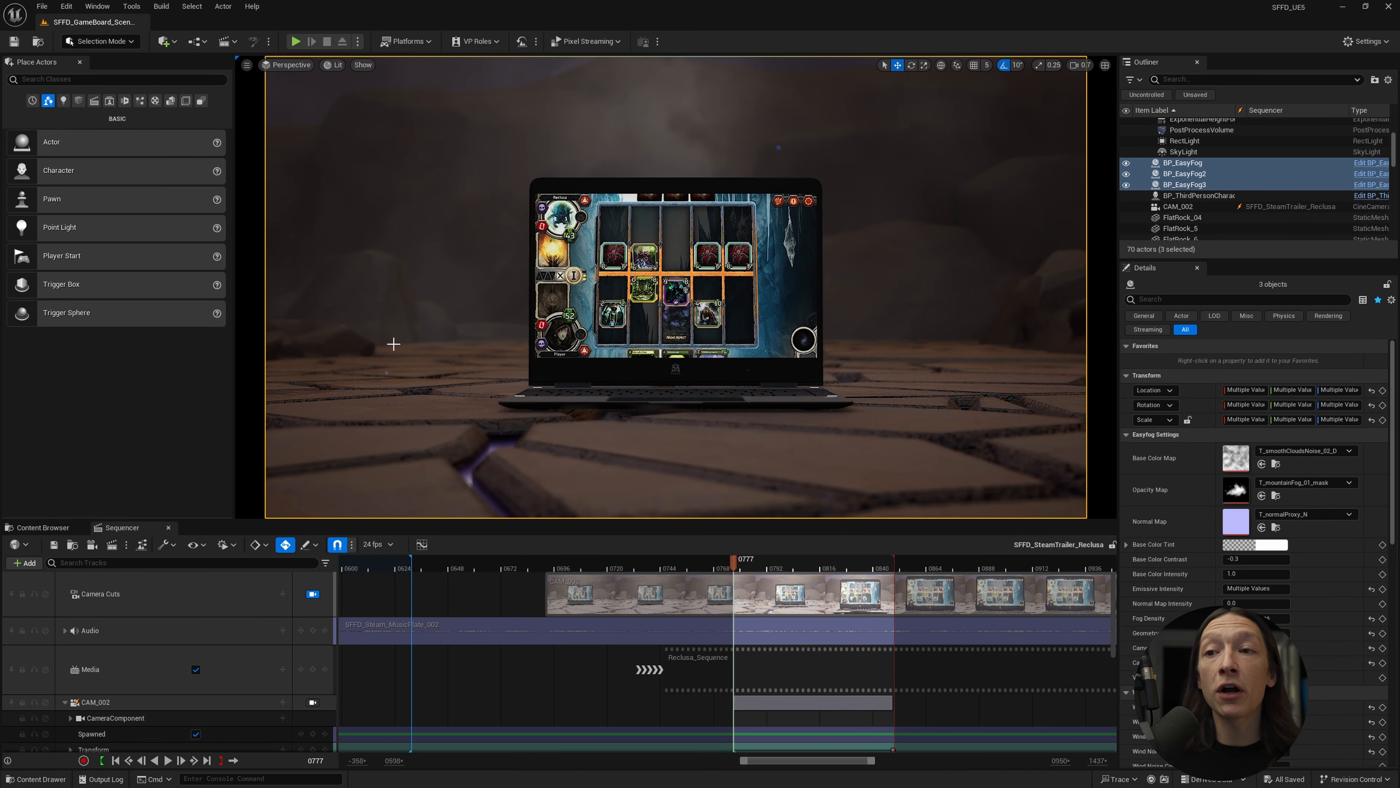
# Reopen the render queue and import the JAGS_BASIC-RENDER-SETTINGS_1x8_PNG_4k preset into the job, discarding changes to the current preset
pyautogui.click(112, 544)
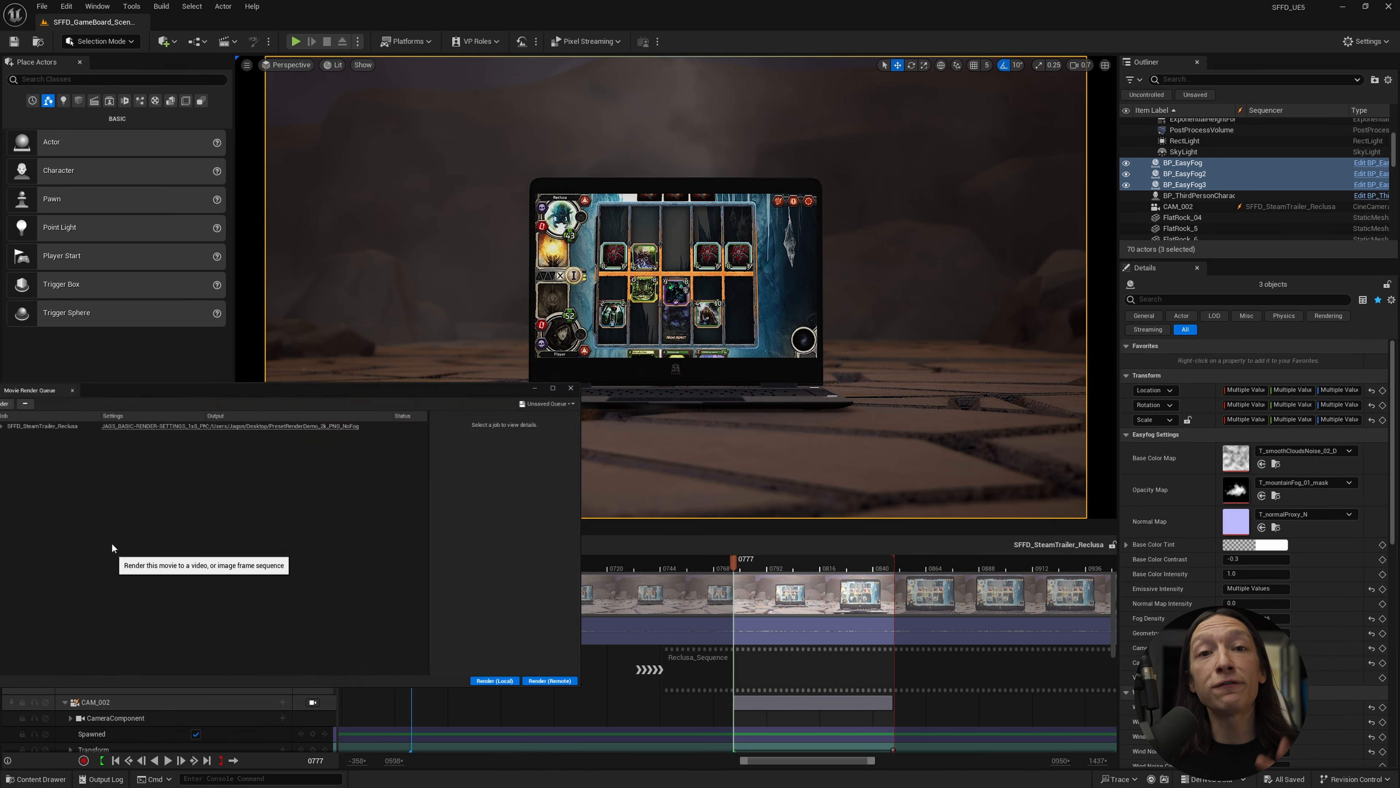
pyautogui.click(382, 336)
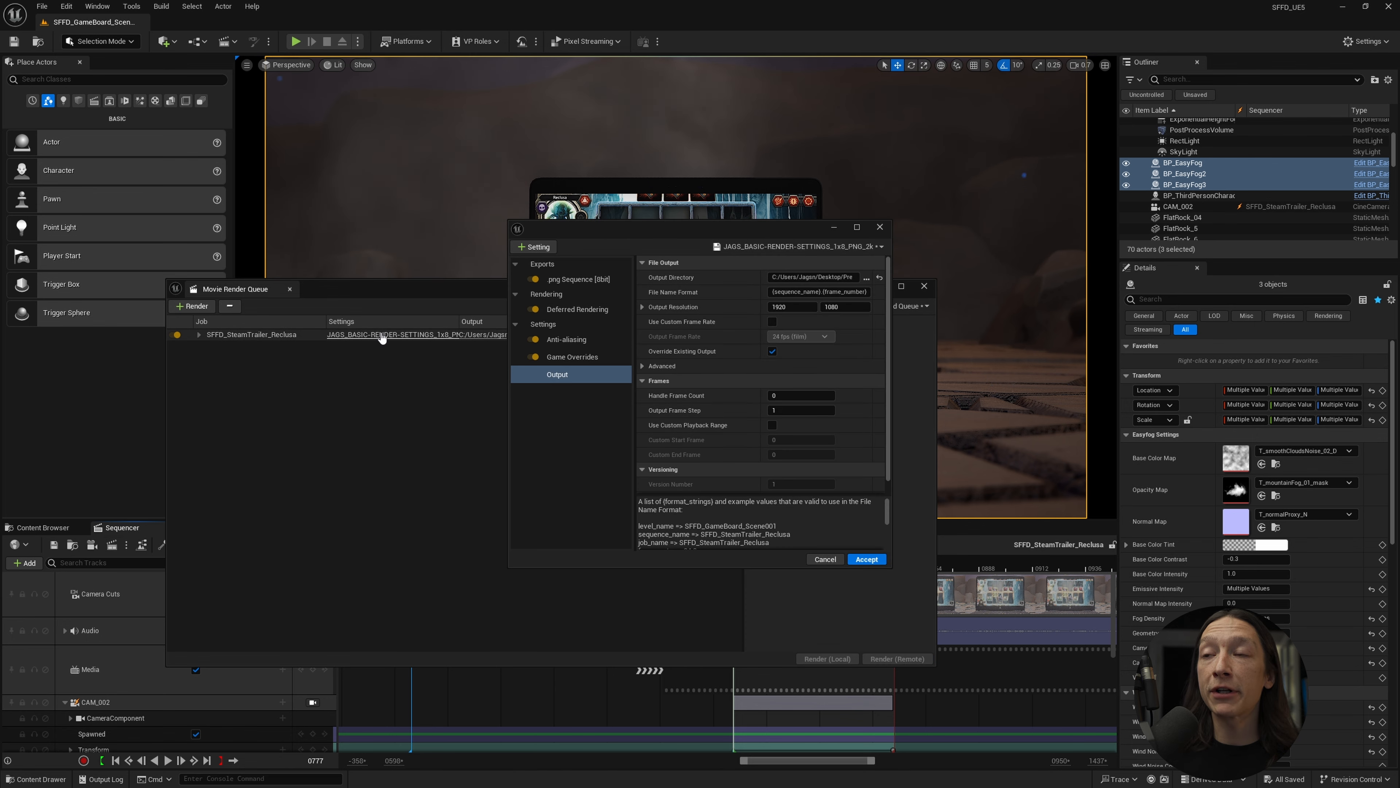
pyautogui.click(783, 246)
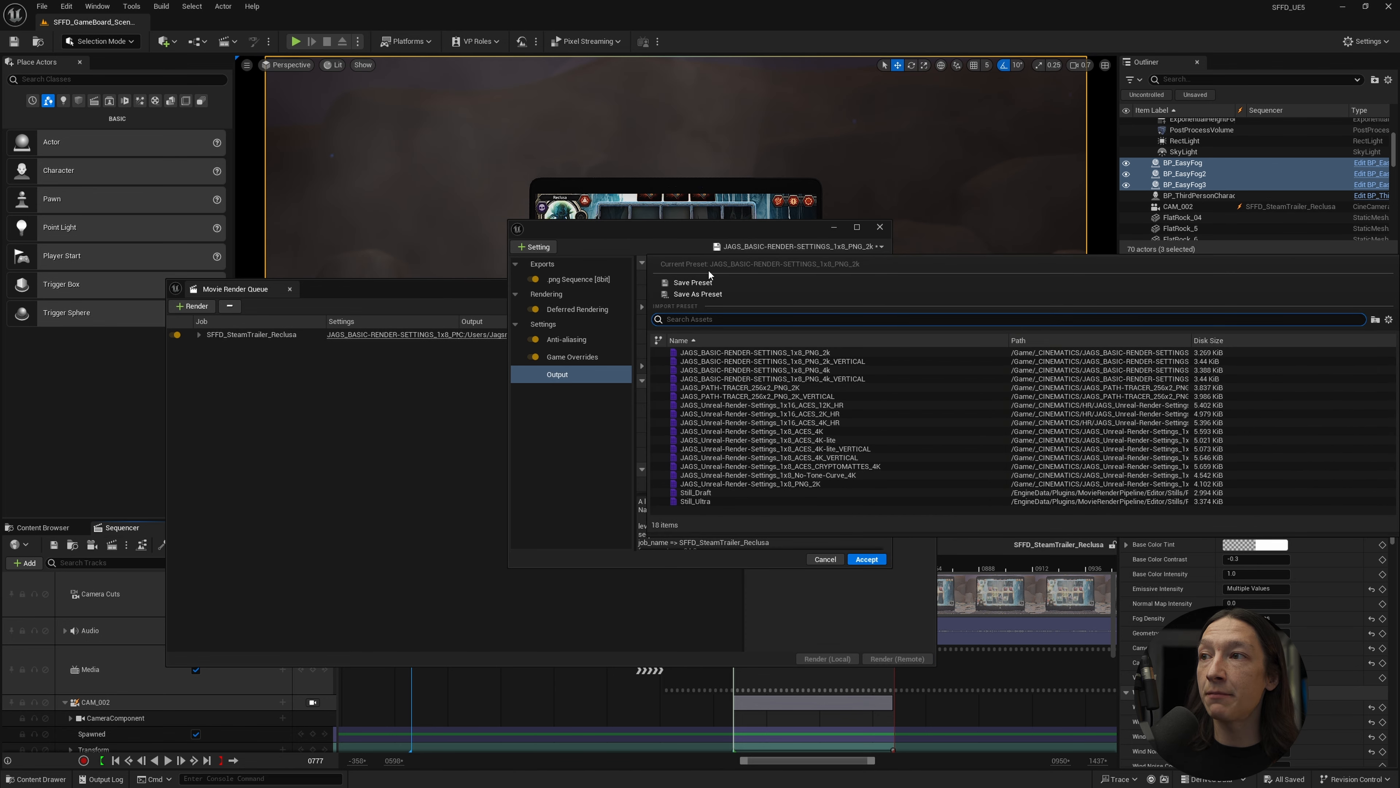
pyautogui.click(733, 370)
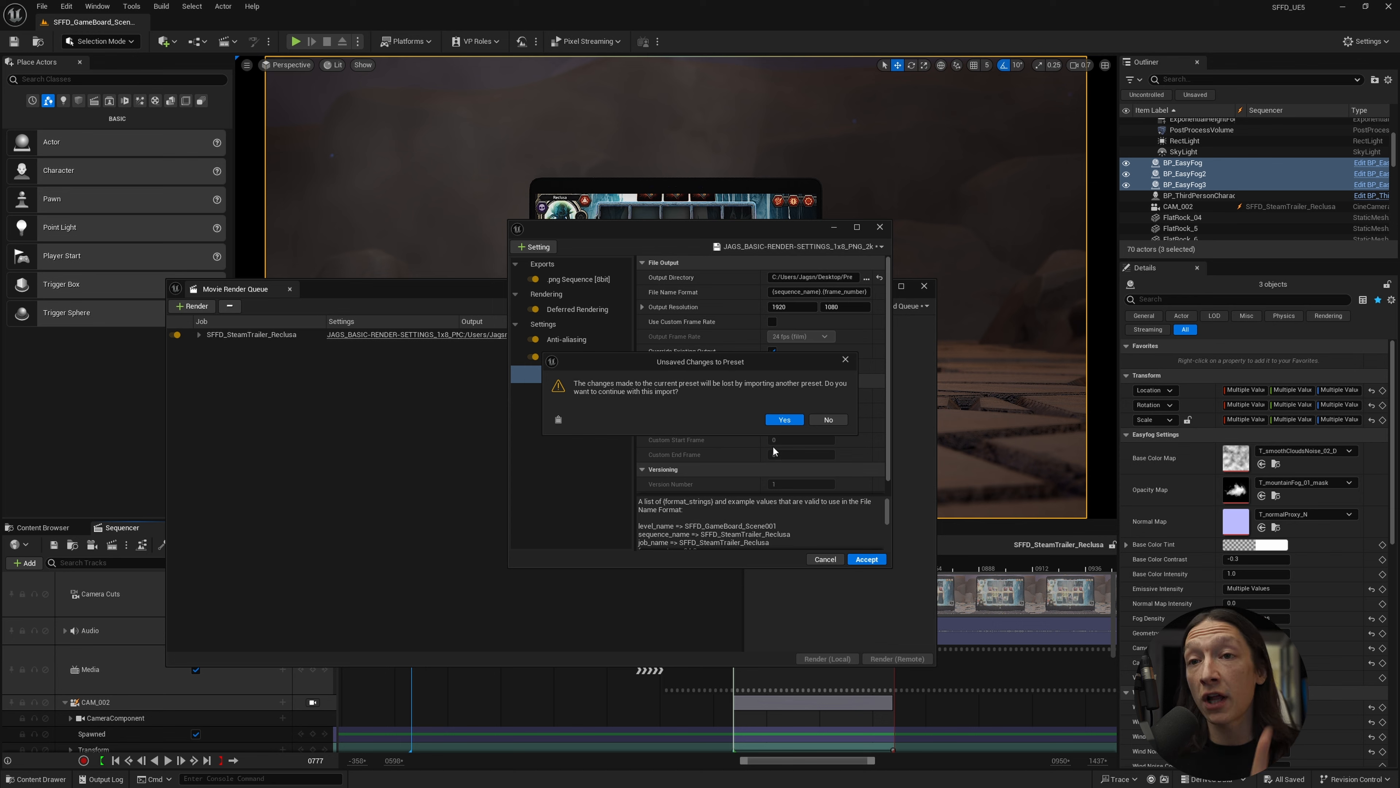
pyautogui.click(785, 419)
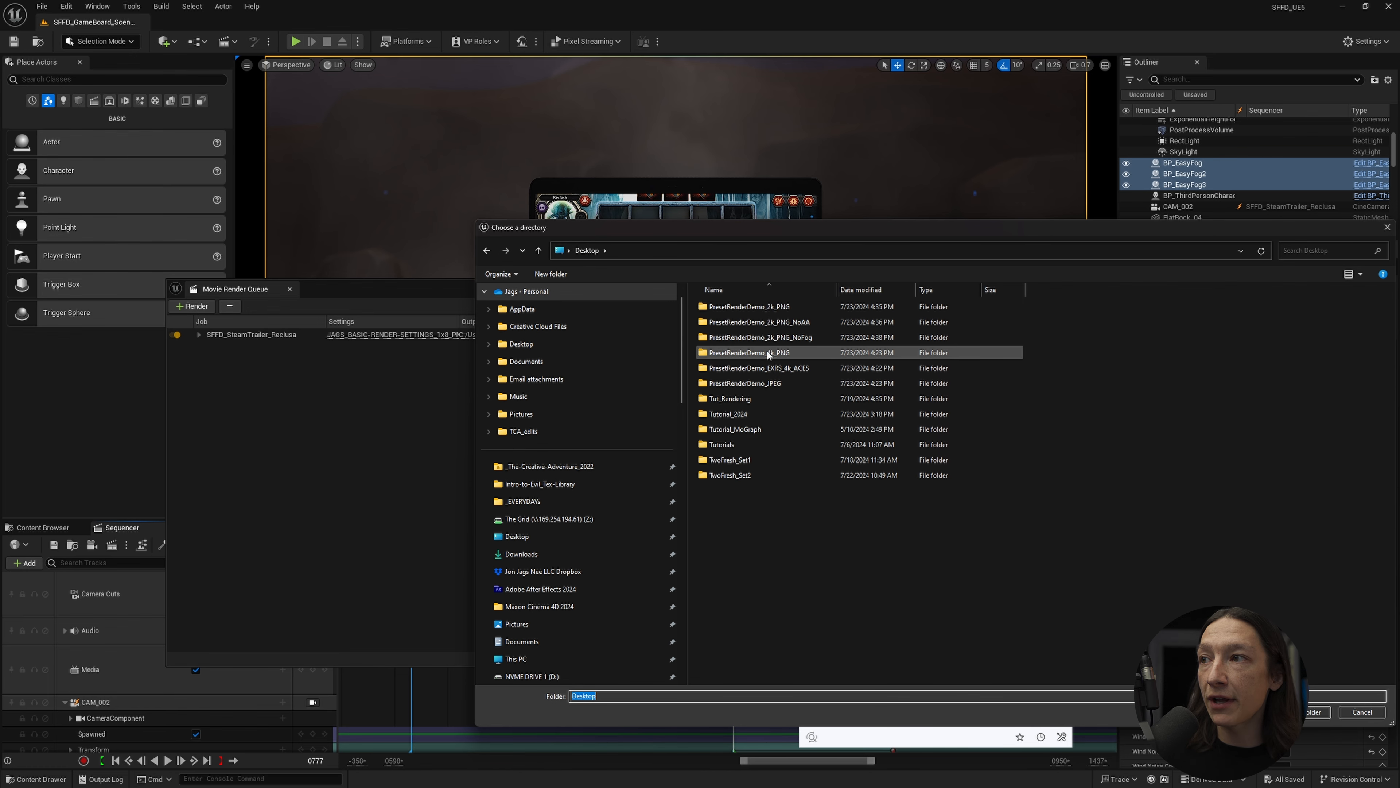
# Set the output directory to the existing PresetRenderDemo_4k_PNG folder on the Desktop and render the queue locally
pyautogui.doubleClick(770, 354)
pyautogui.click(1315, 711)
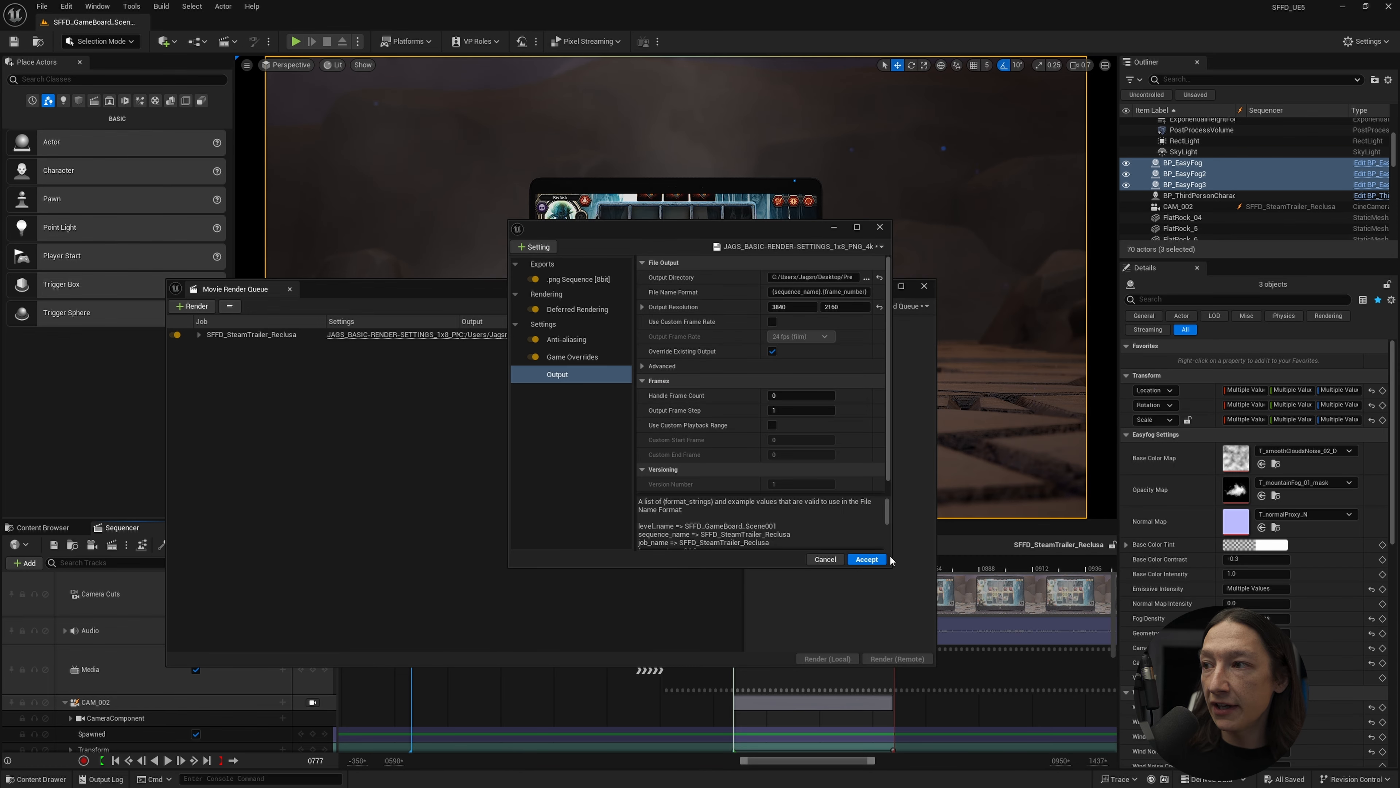
pyautogui.click(864, 558)
pyautogui.click(832, 659)
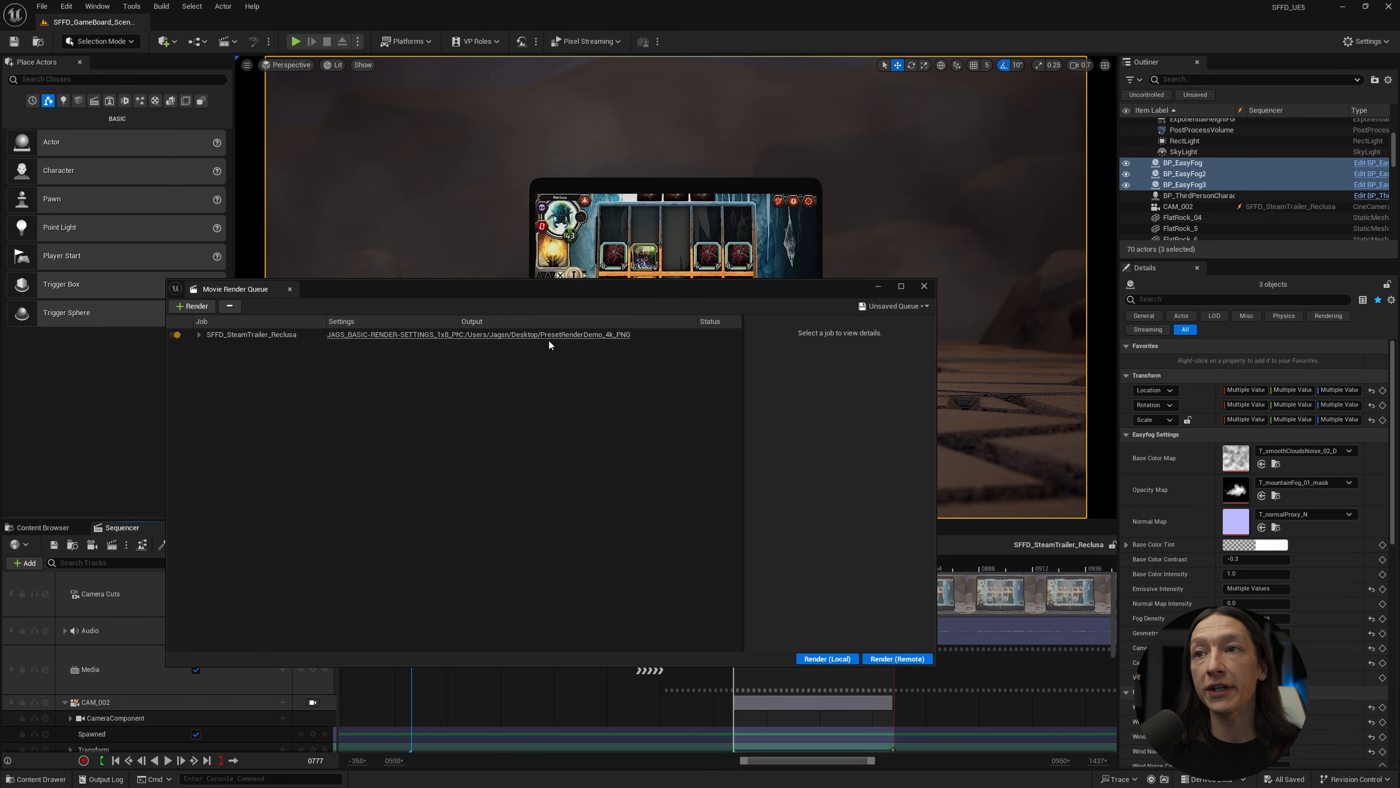
# Import the JAGS_Unreal-Render-Settings_1x8_ACES_4K preset into the job and review its EXR, anti-aliasing, color output and console variable settings
pyautogui.click(399, 336)
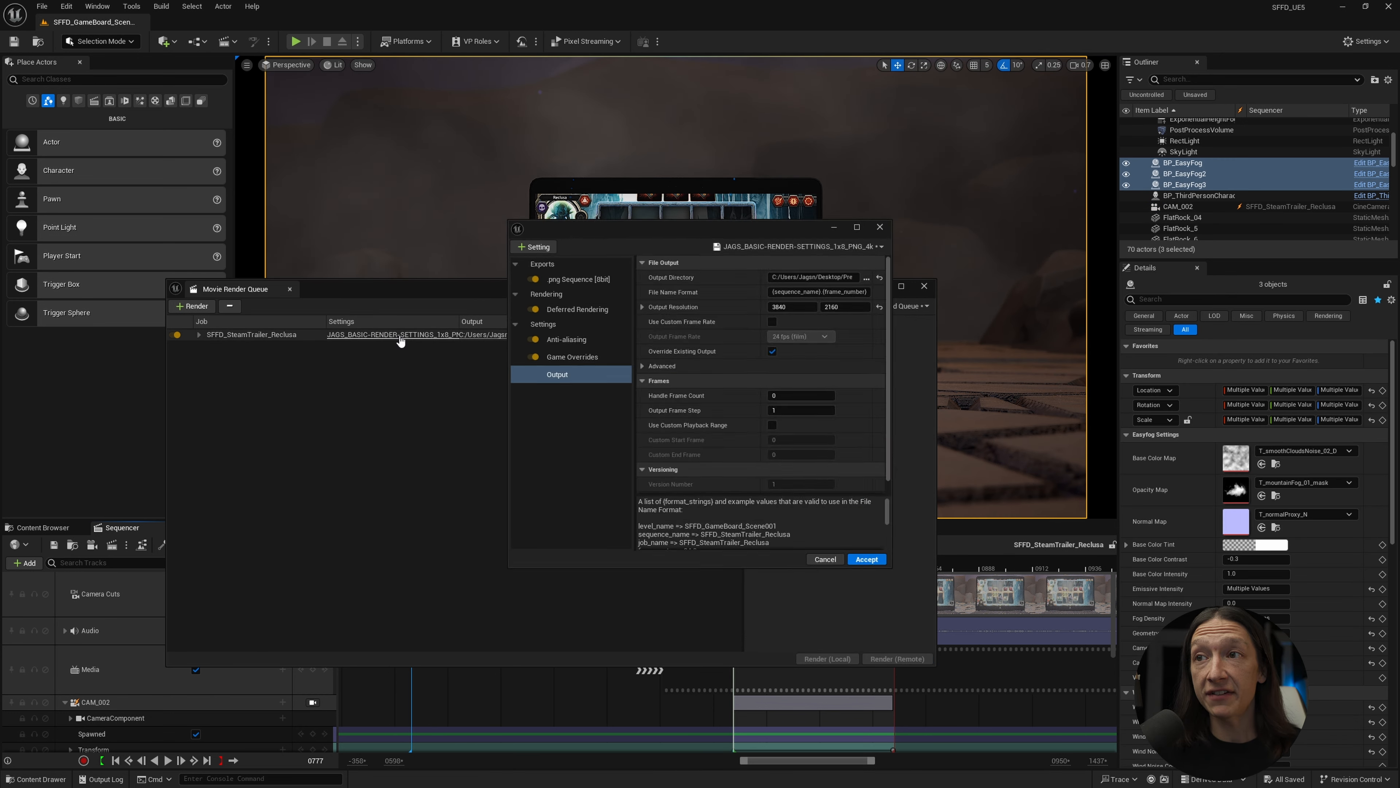
pyautogui.click(800, 246)
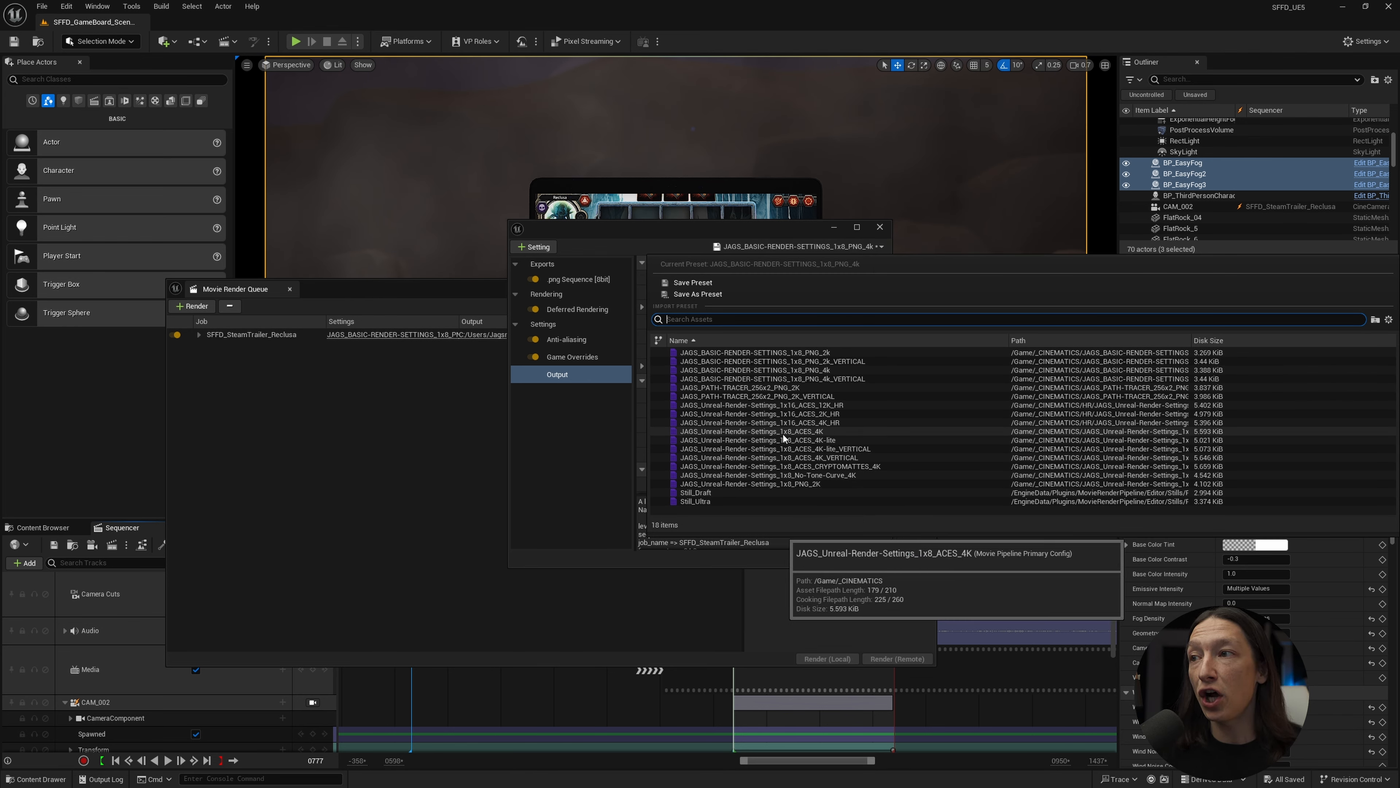
pyautogui.click(804, 432)
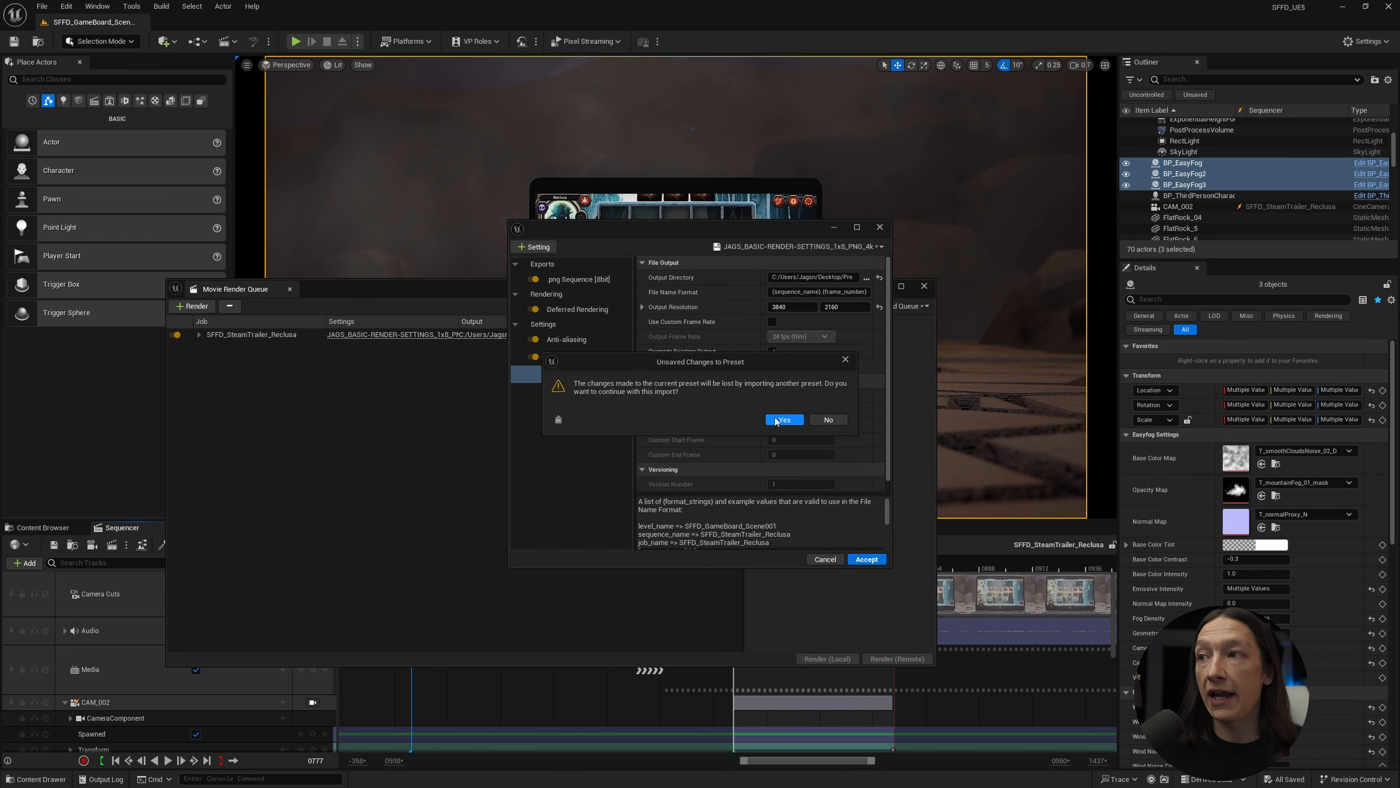
pyautogui.click(783, 423)
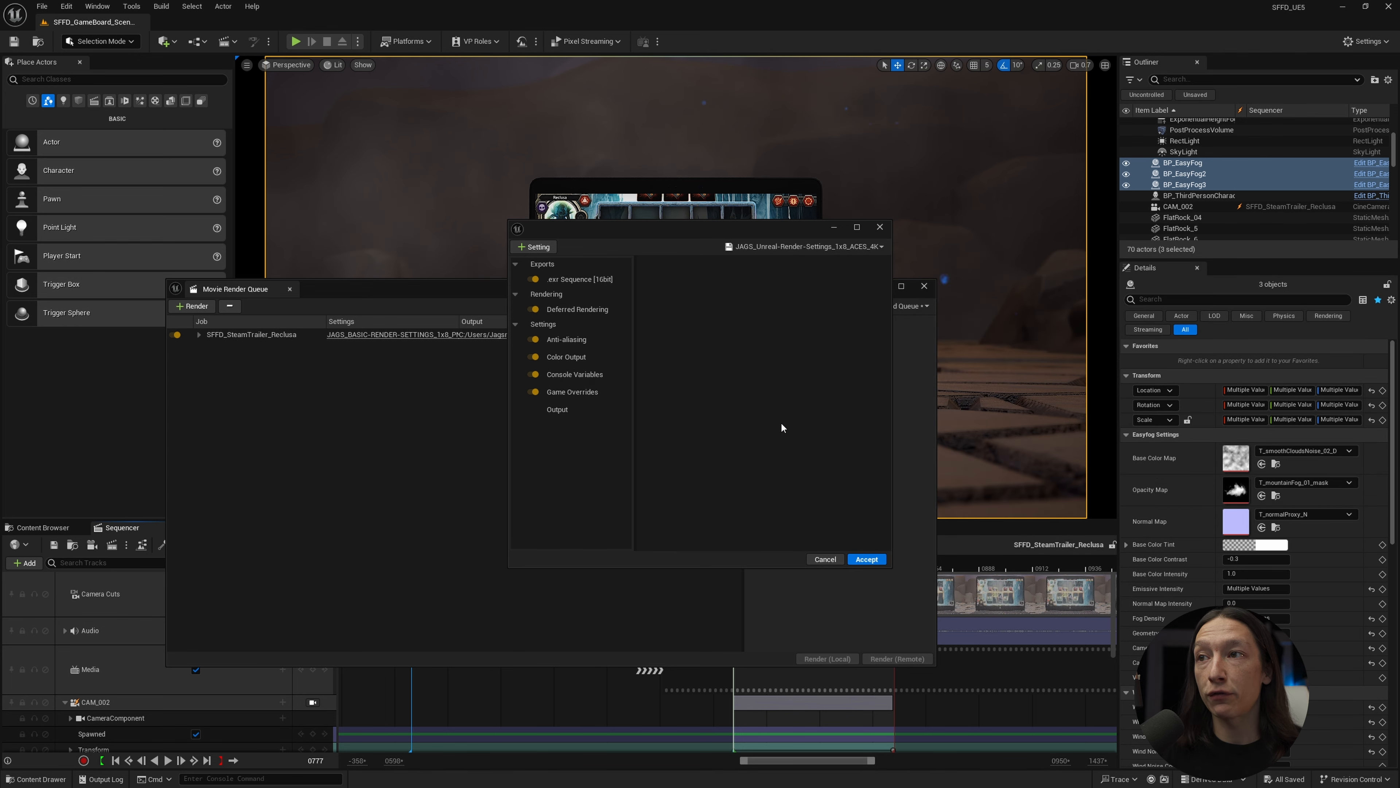
pyautogui.click(585, 280)
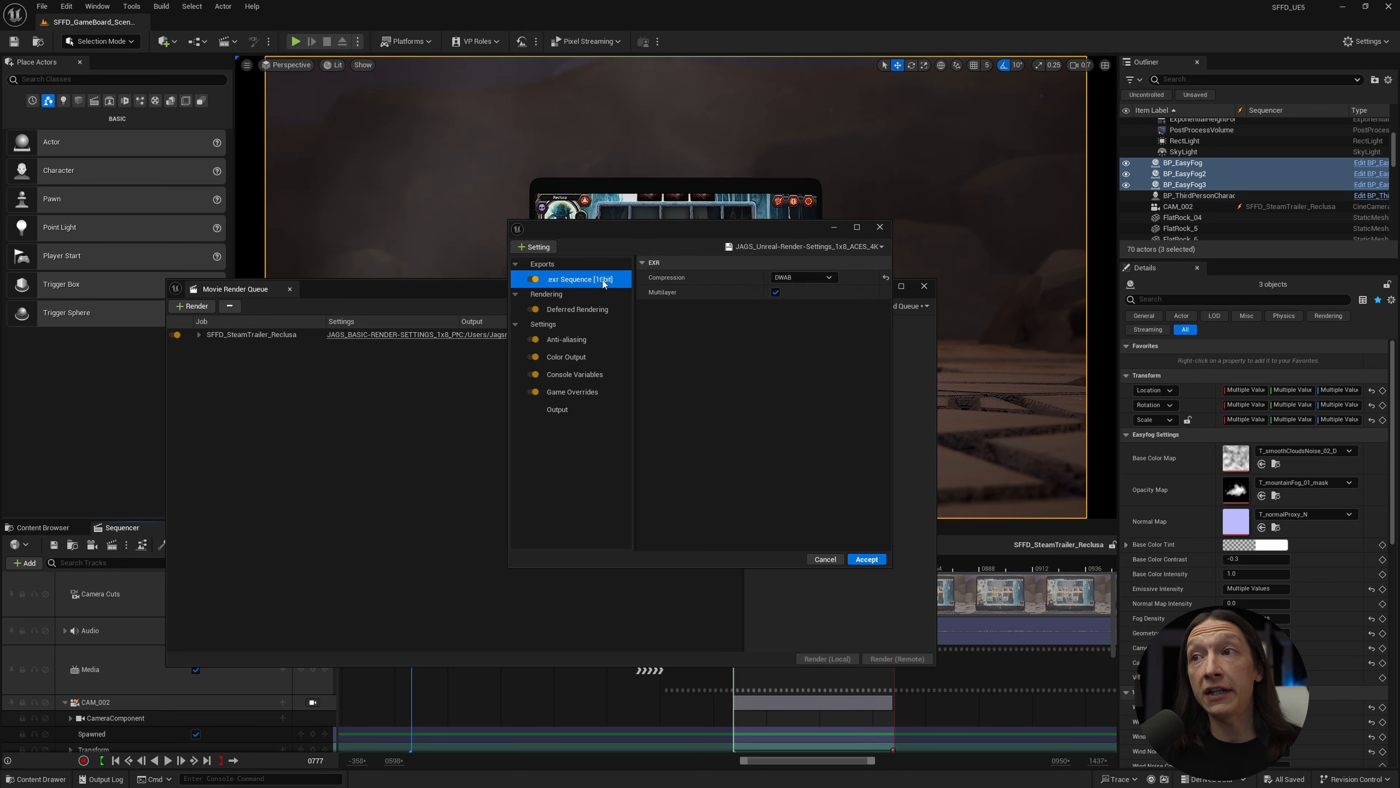
pyautogui.click(566, 339)
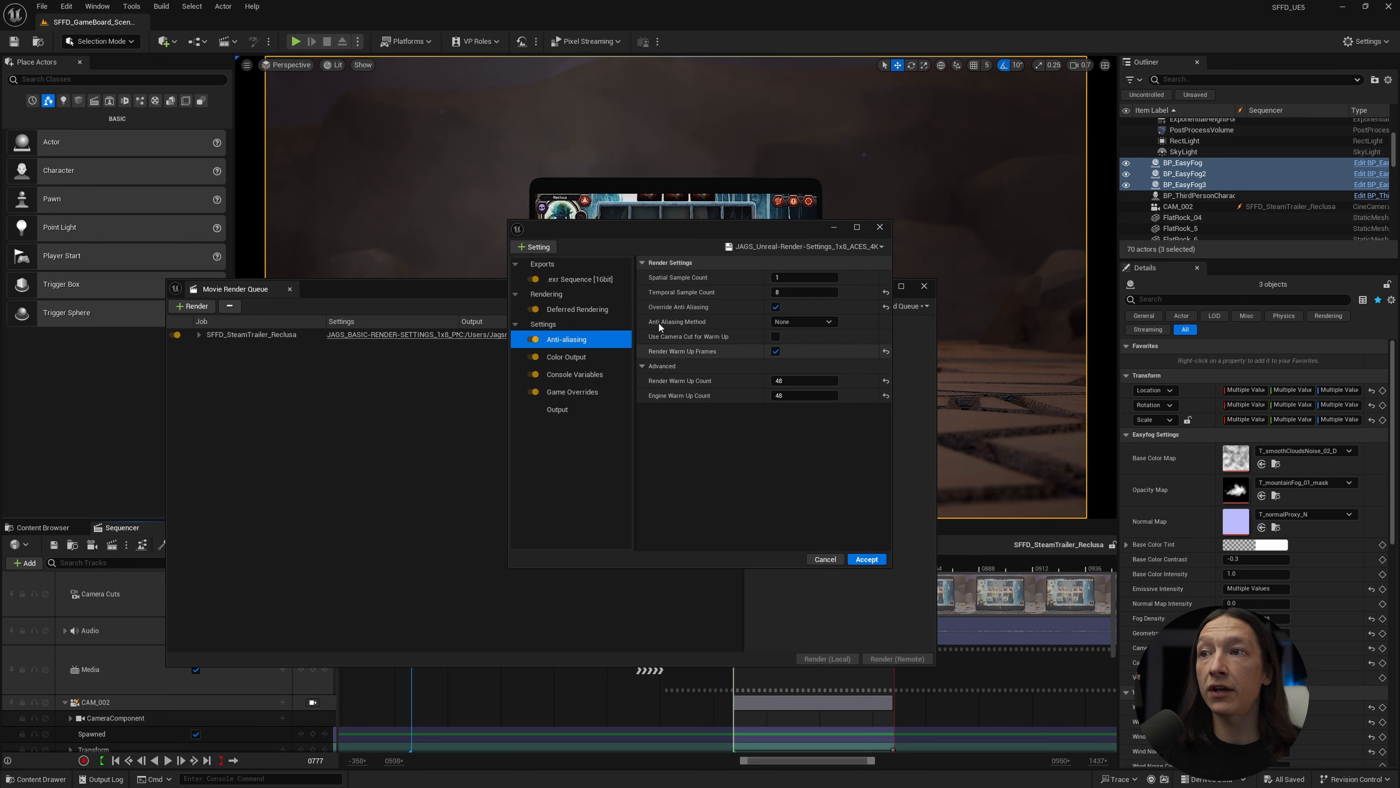
pyautogui.click(573, 356)
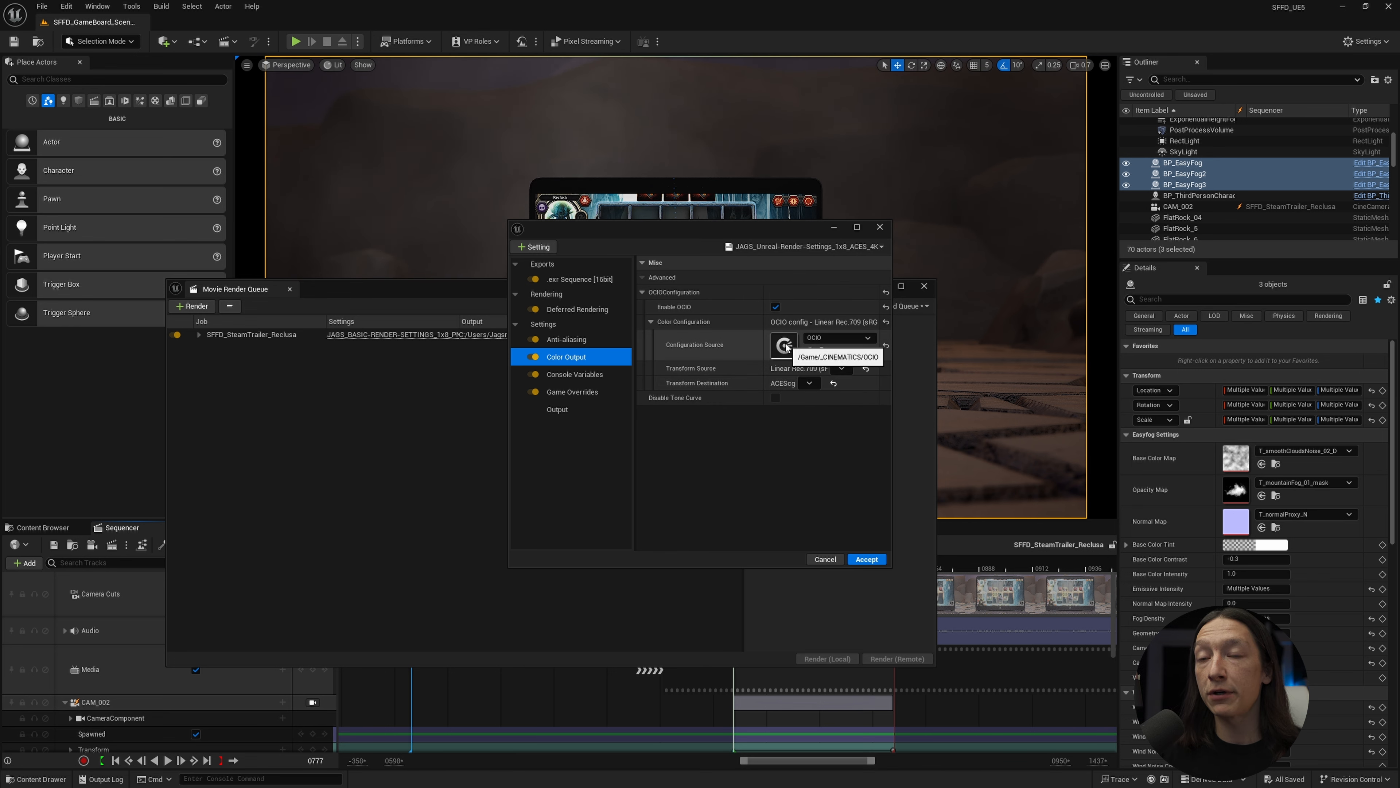
pyautogui.click(574, 374)
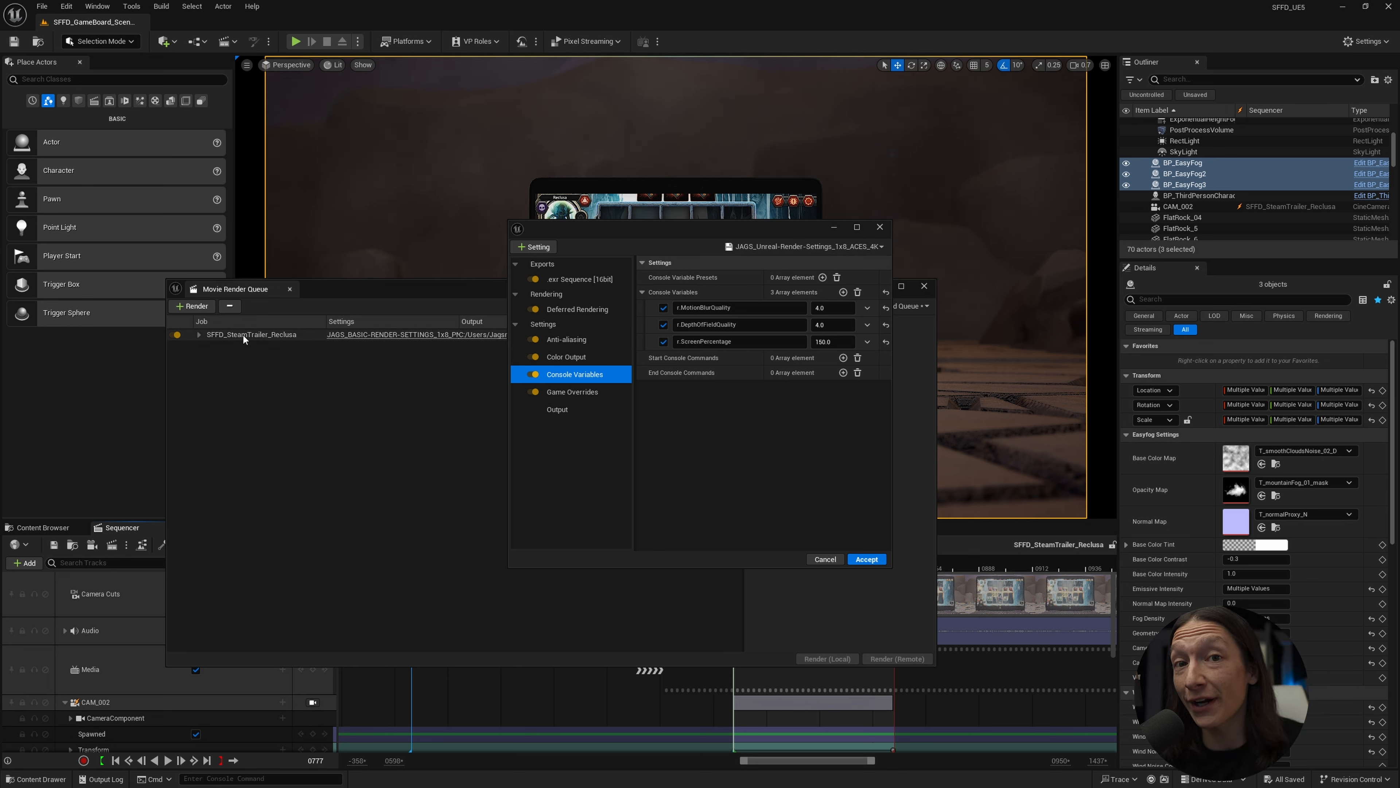
# Set the output directory to a new DemoShot folder on the Desktop, accept the settings and render the queue locally
pyautogui.click(554, 409)
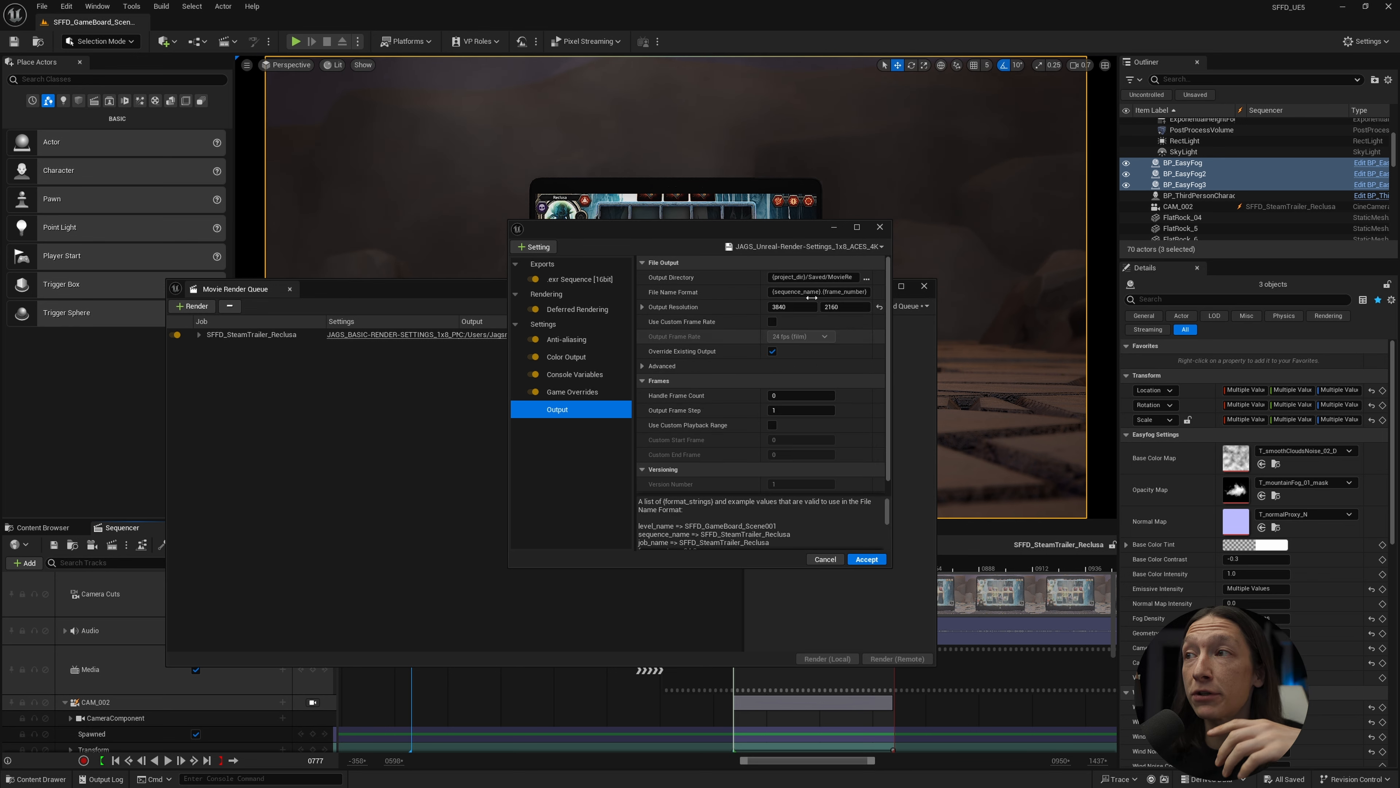
pyautogui.click(866, 278)
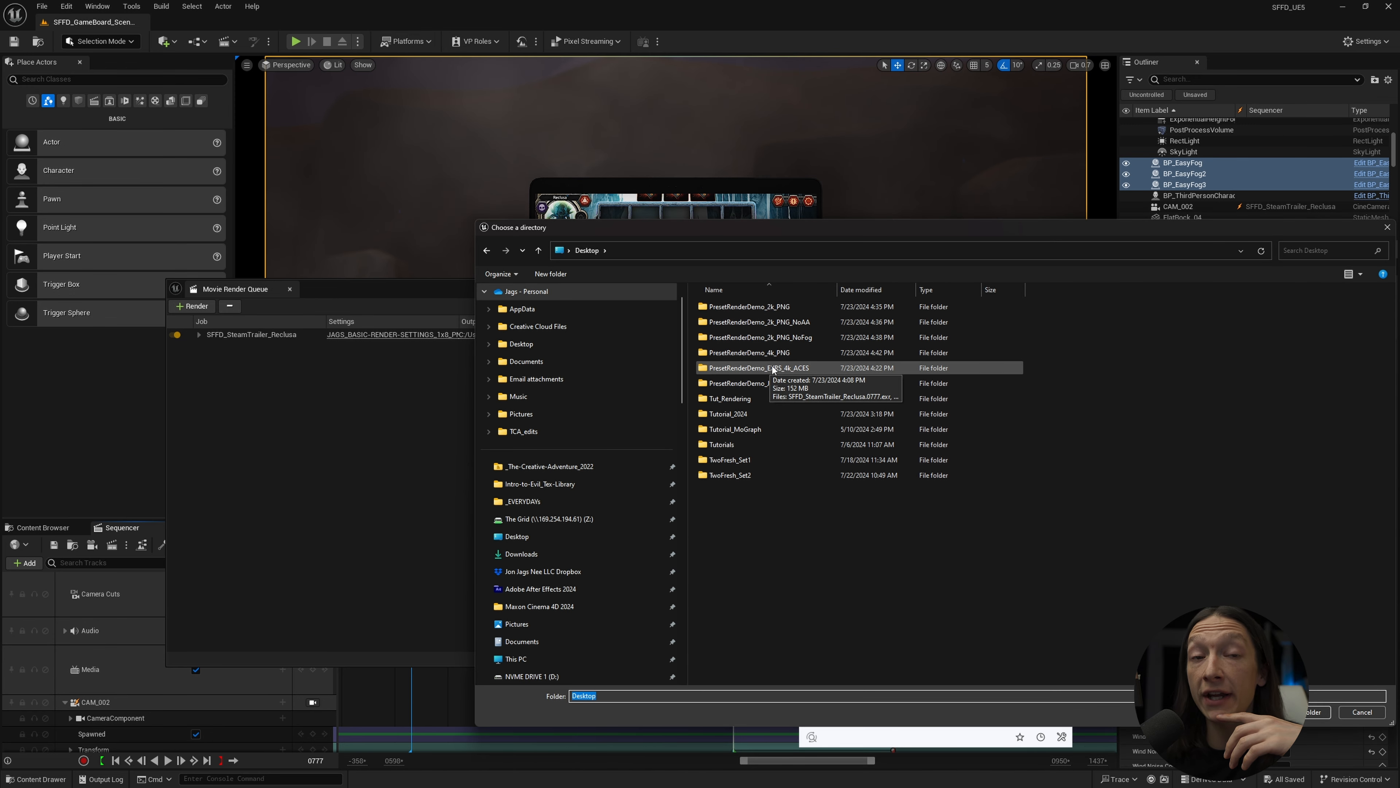
pyautogui.click(788, 605)
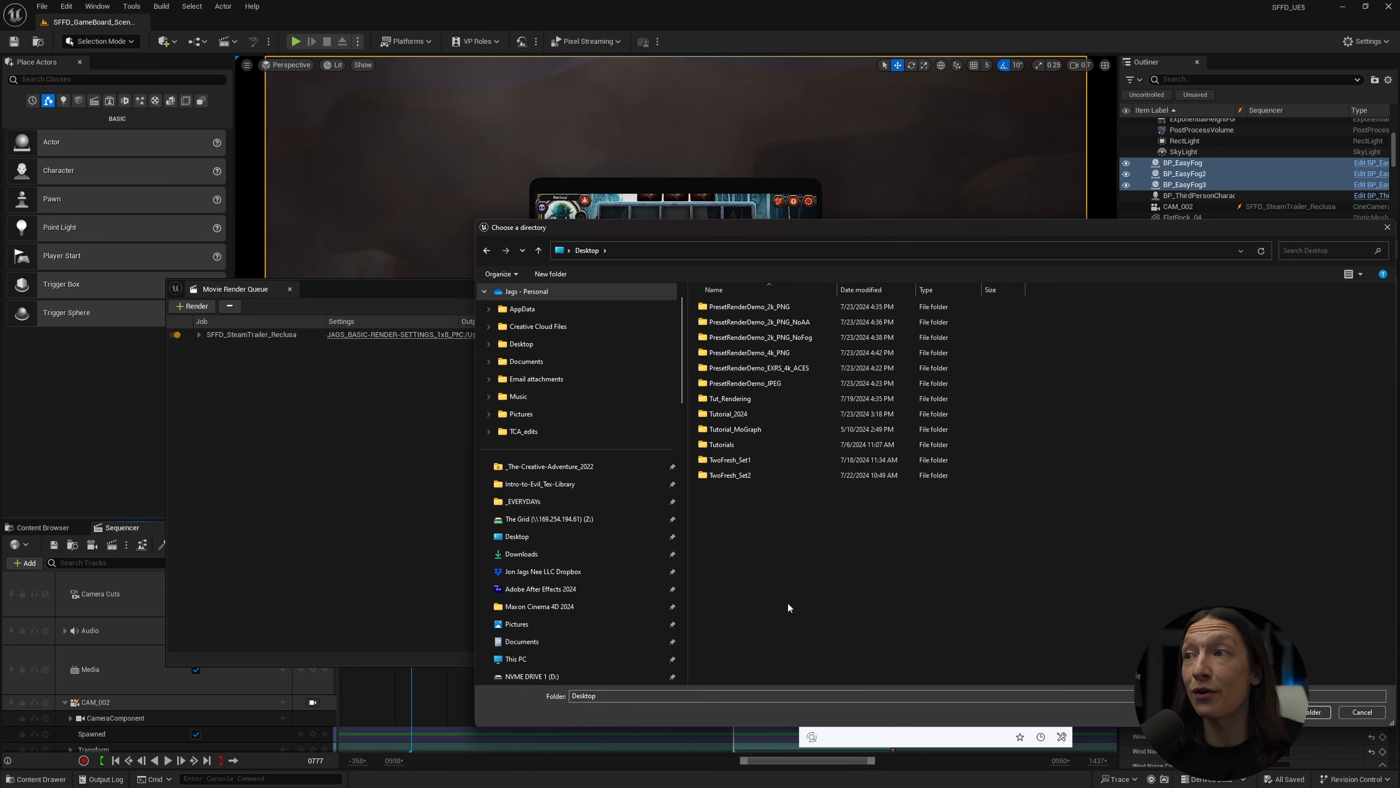
pyautogui.hotkey('ctrl', 'shift', 'n')
pyautogui.write('DemoShot')
pyautogui.press('Return')
pyautogui.doubleClick(724, 491)
pyautogui.click(1301, 712)
pyautogui.click(868, 561)
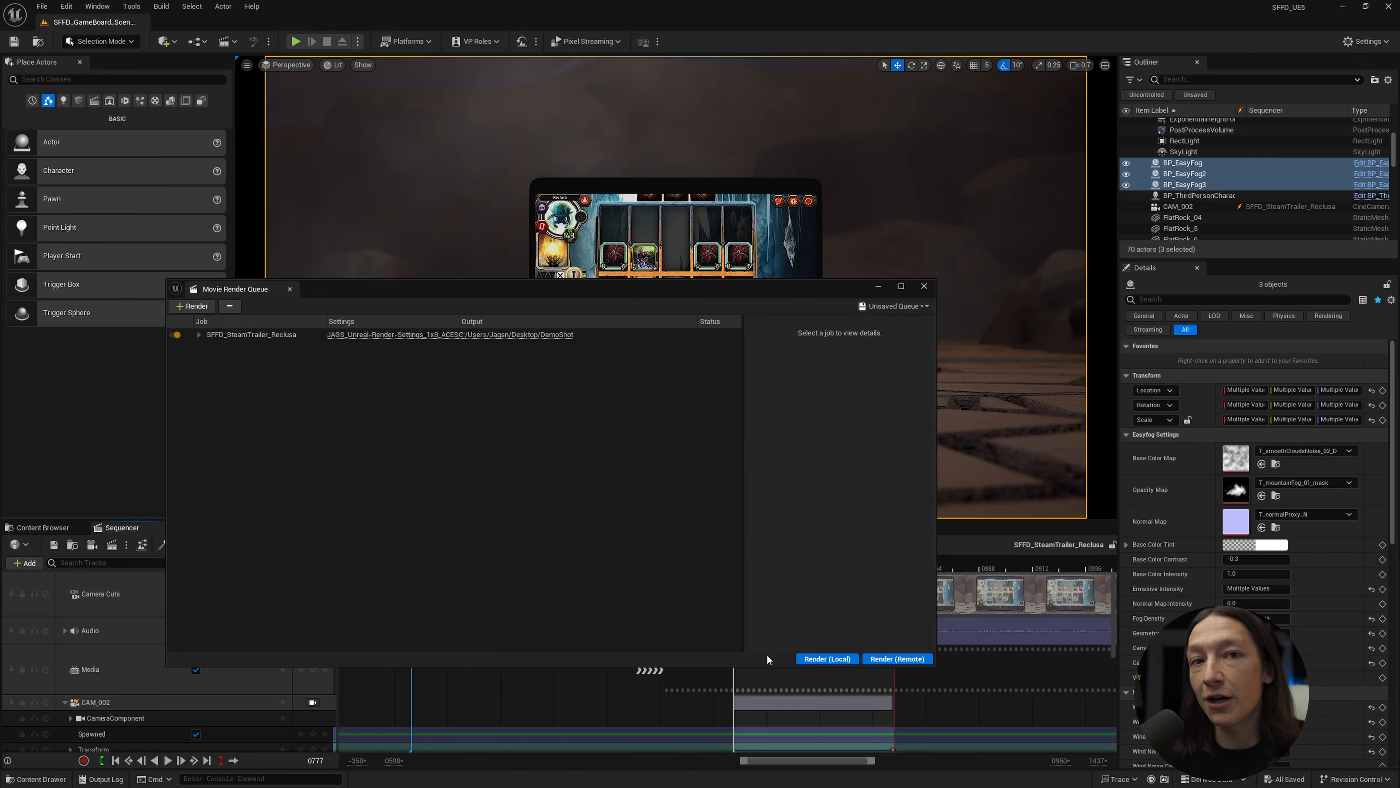
pyautogui.click(827, 658)
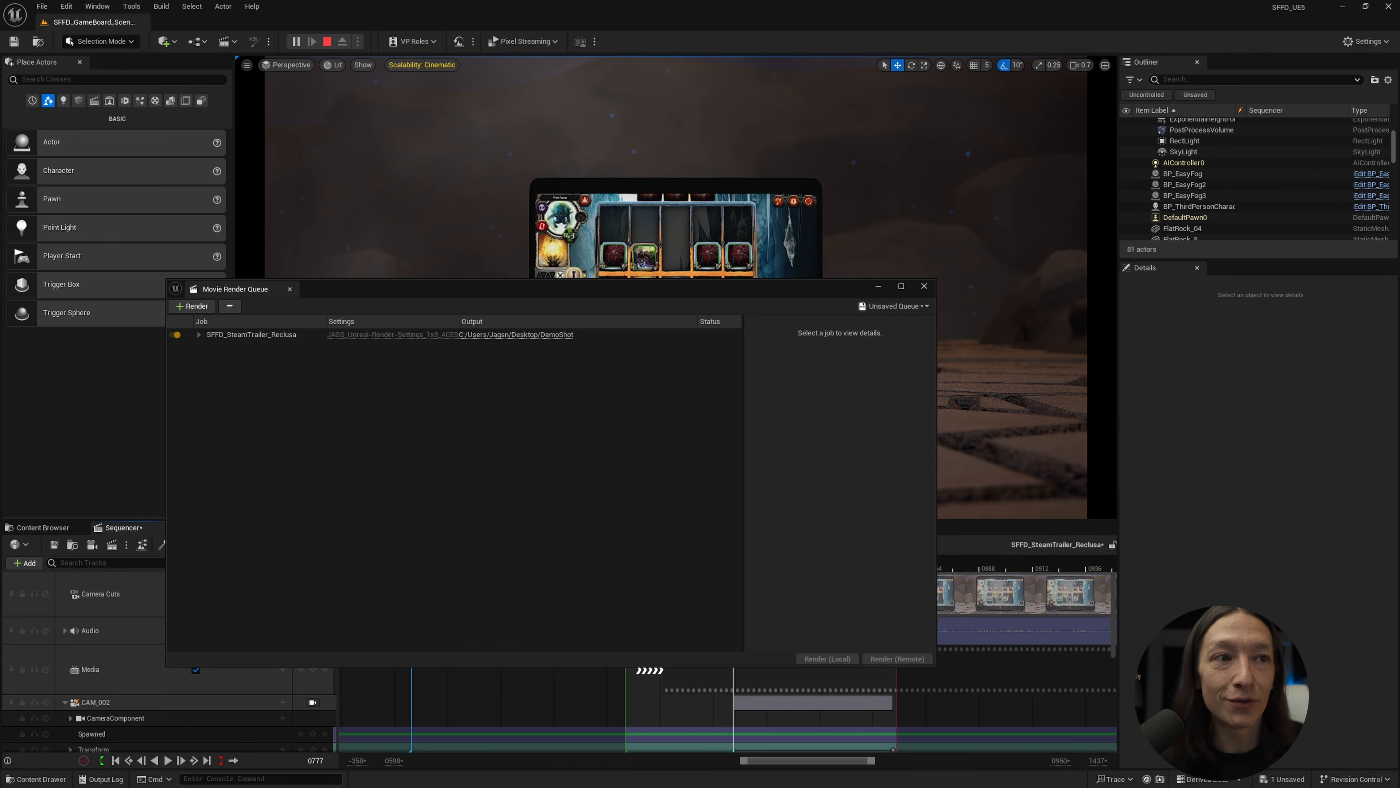
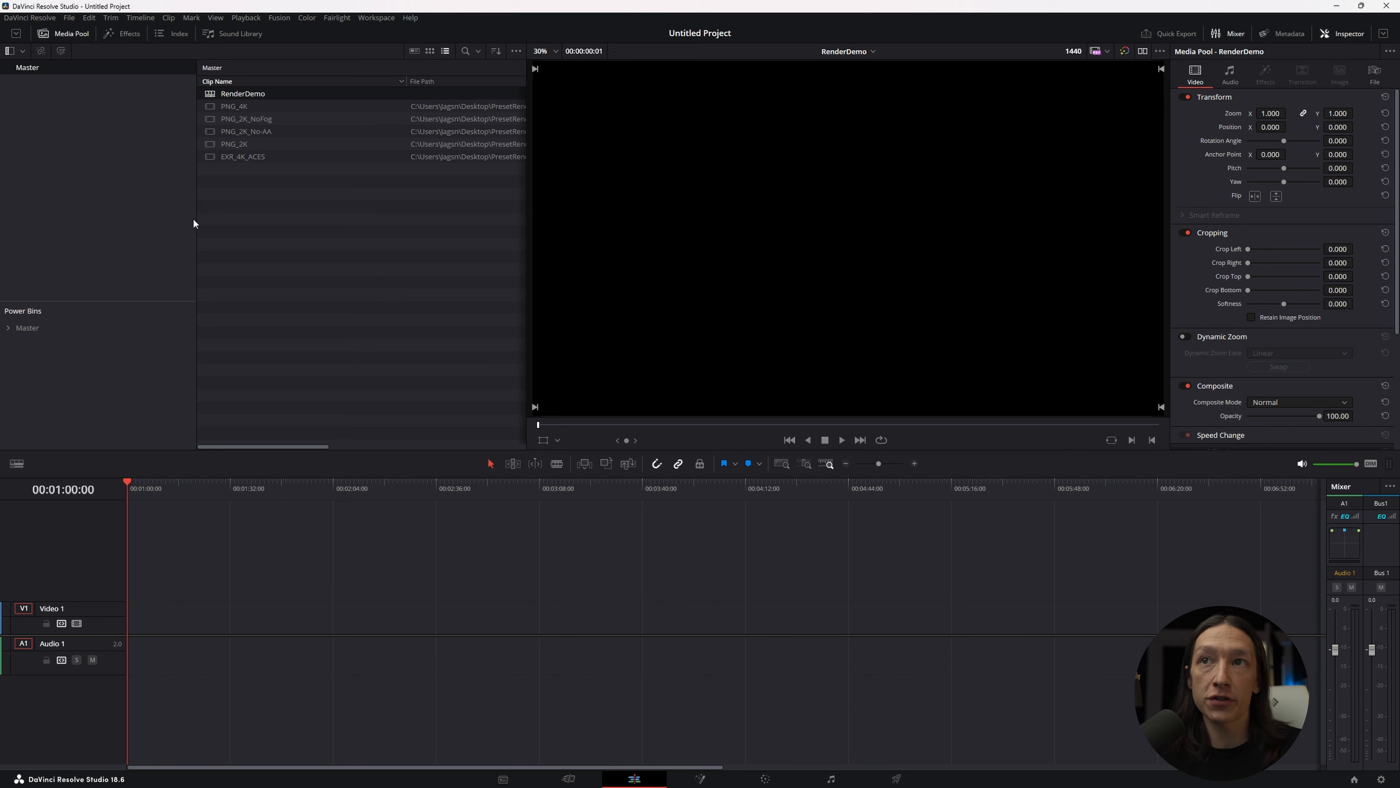
# In DaVinci Resolve, place the PNG_2K clip at the start of the RenderDemo timeline's Video 1 track and review it full screen
pyautogui.click(222, 143)
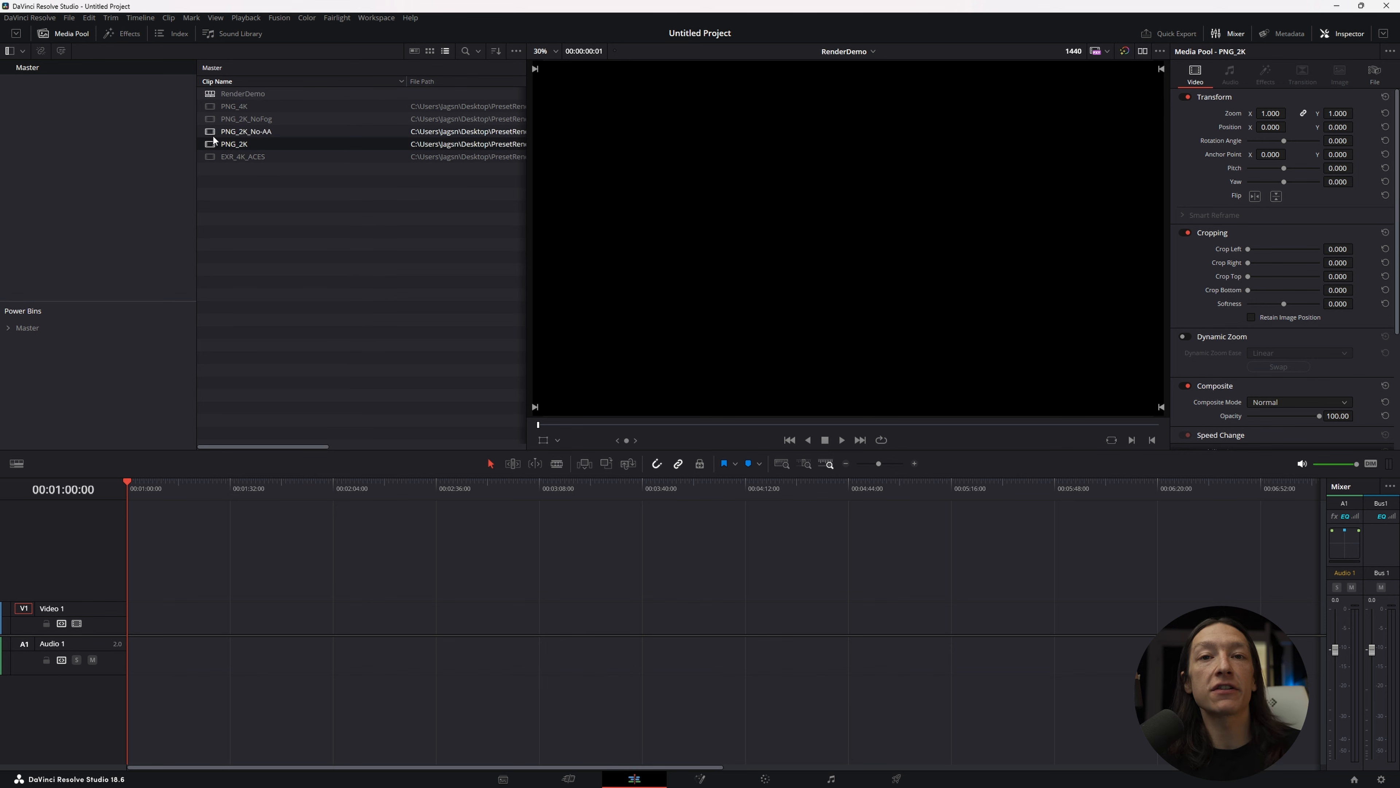
pyautogui.moveTo(214, 141); pyautogui.dragTo(132, 626)
pyautogui.keyDown('alt'); pyautogui.scroll(8, 179, 569); pyautogui.keyUp('alt')
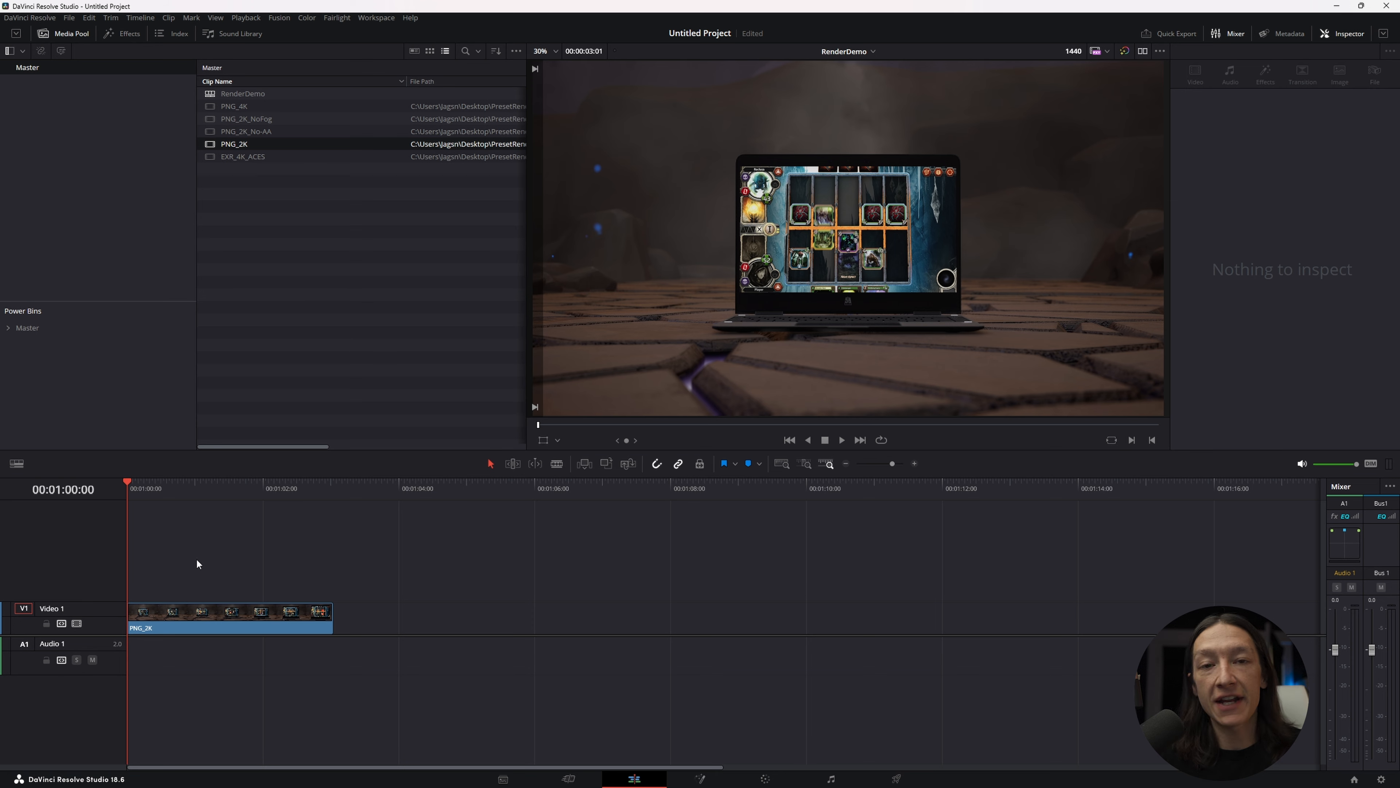
pyautogui.press('space')
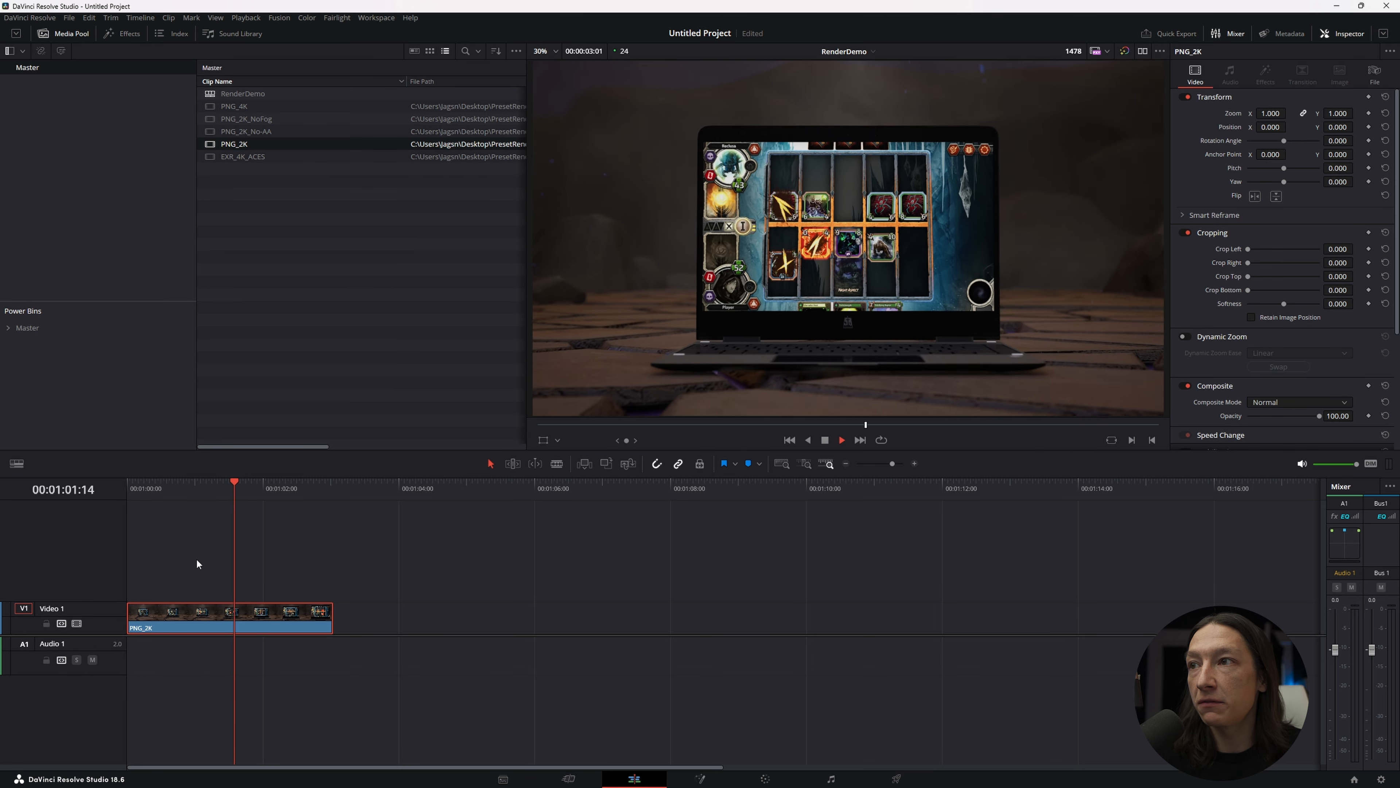
pyautogui.press('space')
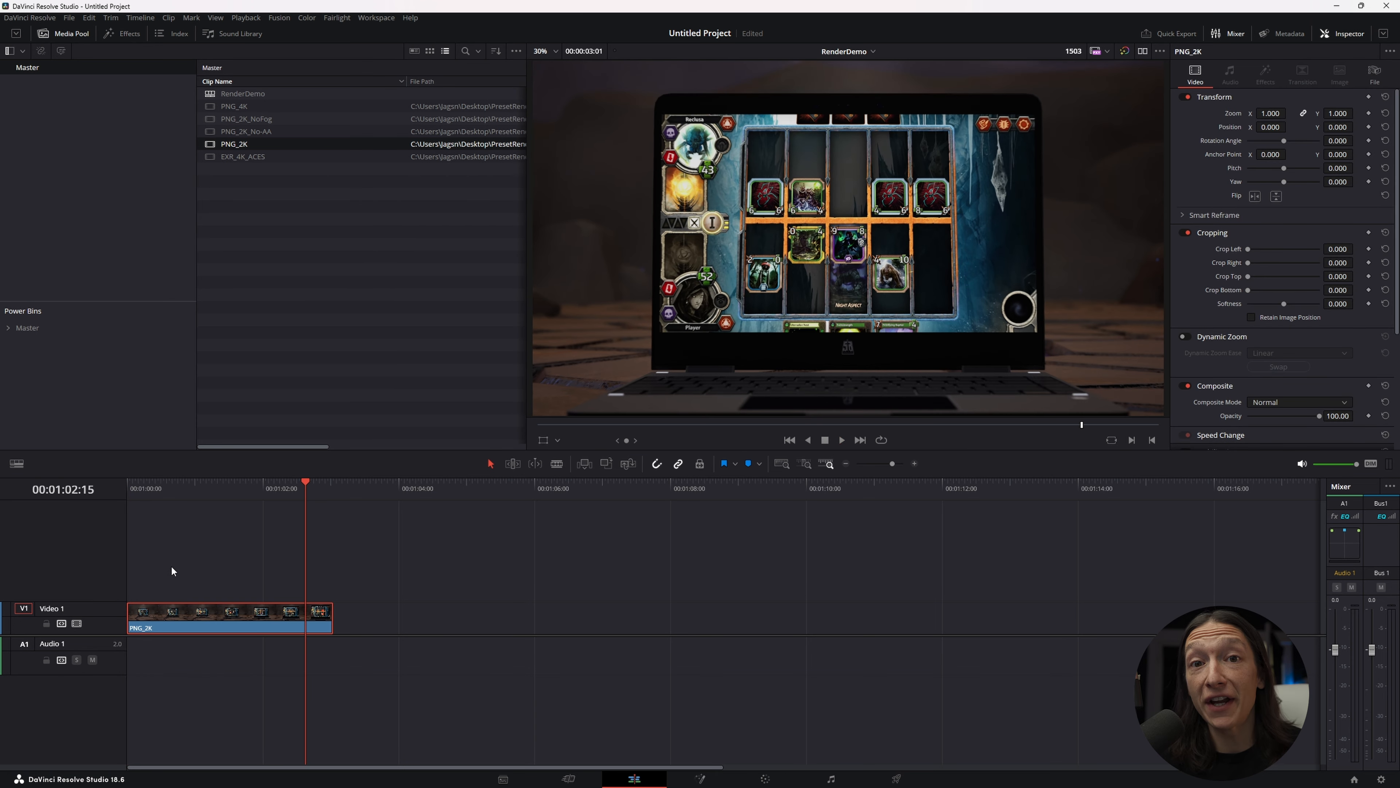
pyautogui.hotkey('ctrl', 'f')
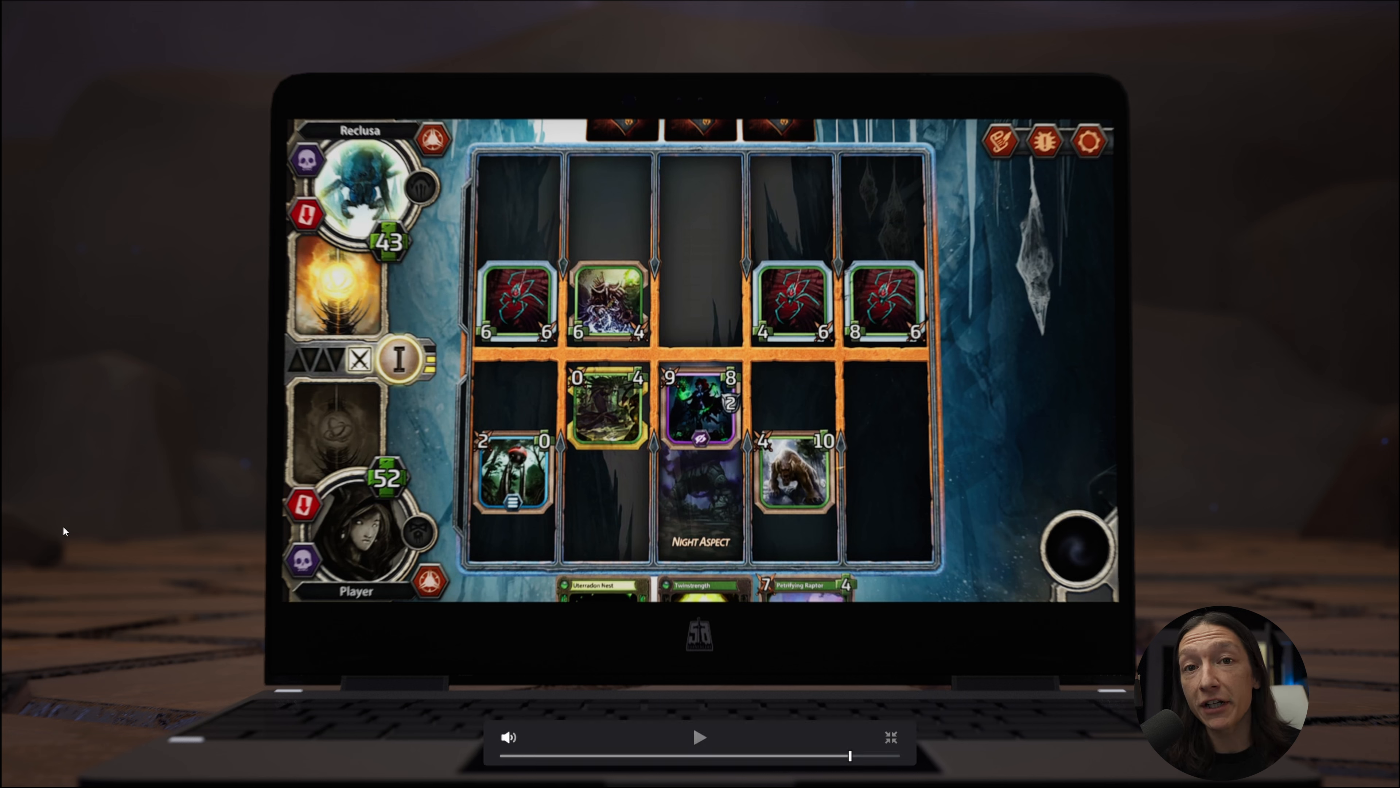
pyautogui.press('Escape')
# Add the PNG_4K clip to Video 1 directly after the PNG_2K clip
pyautogui.moveTo(312, 485); pyautogui.dragTo(333, 487)
pyautogui.moveTo(232, 109); pyautogui.dragTo(387, 621)
pyautogui.click(387, 618)
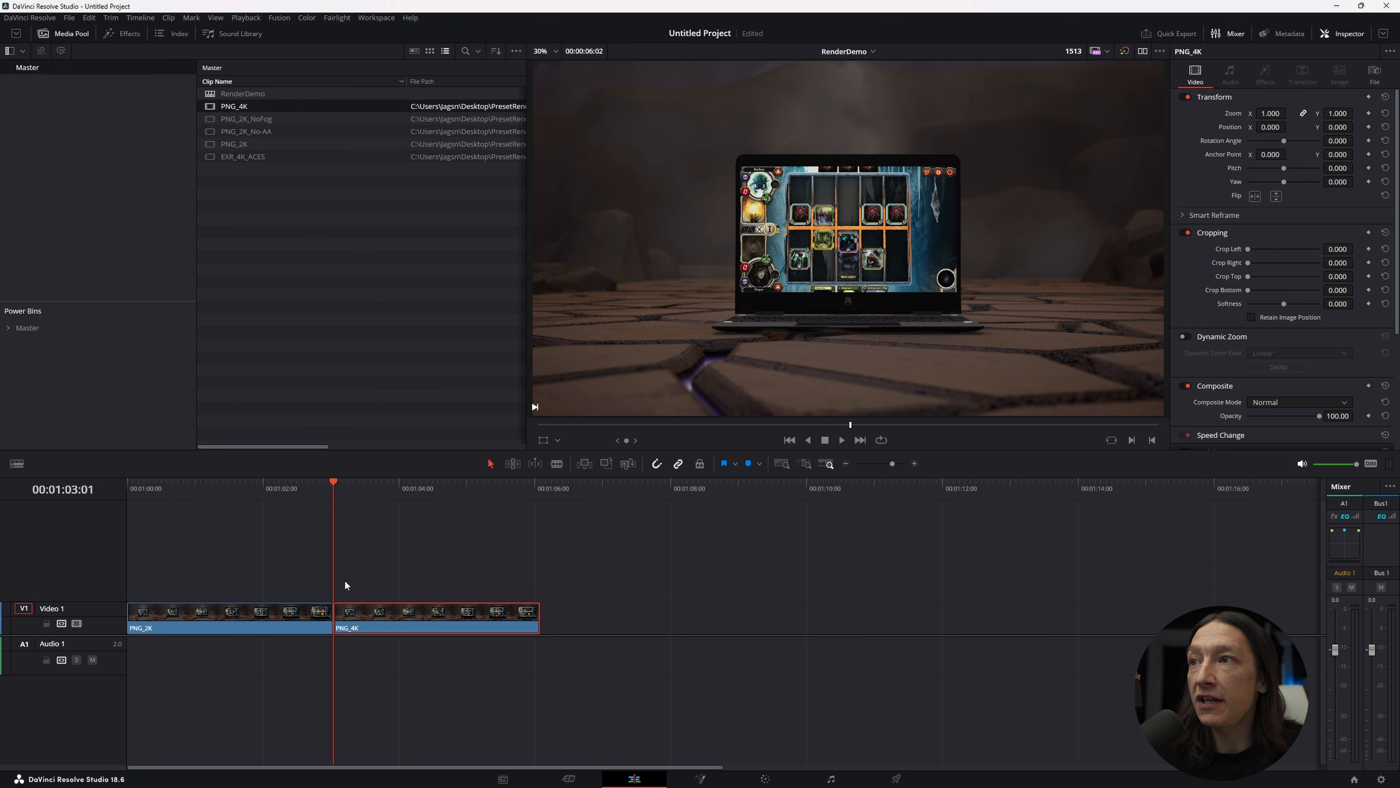
pyautogui.press('Up')
pyautogui.press('Down')
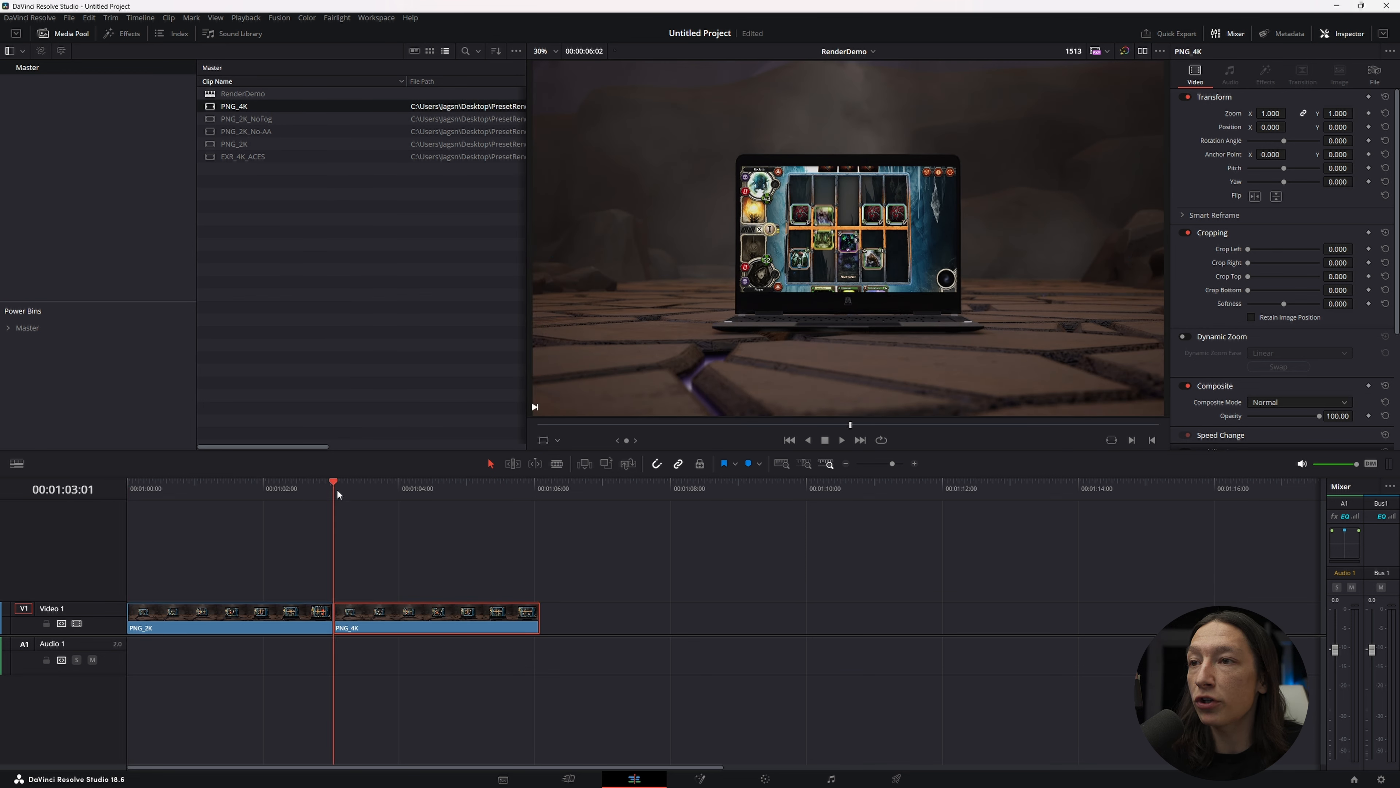
# Play the PNG_4K clip from its start twice to examine the 4K render's image quality
pyautogui.hotkey('ctrl', 's')
pyautogui.press('Up')
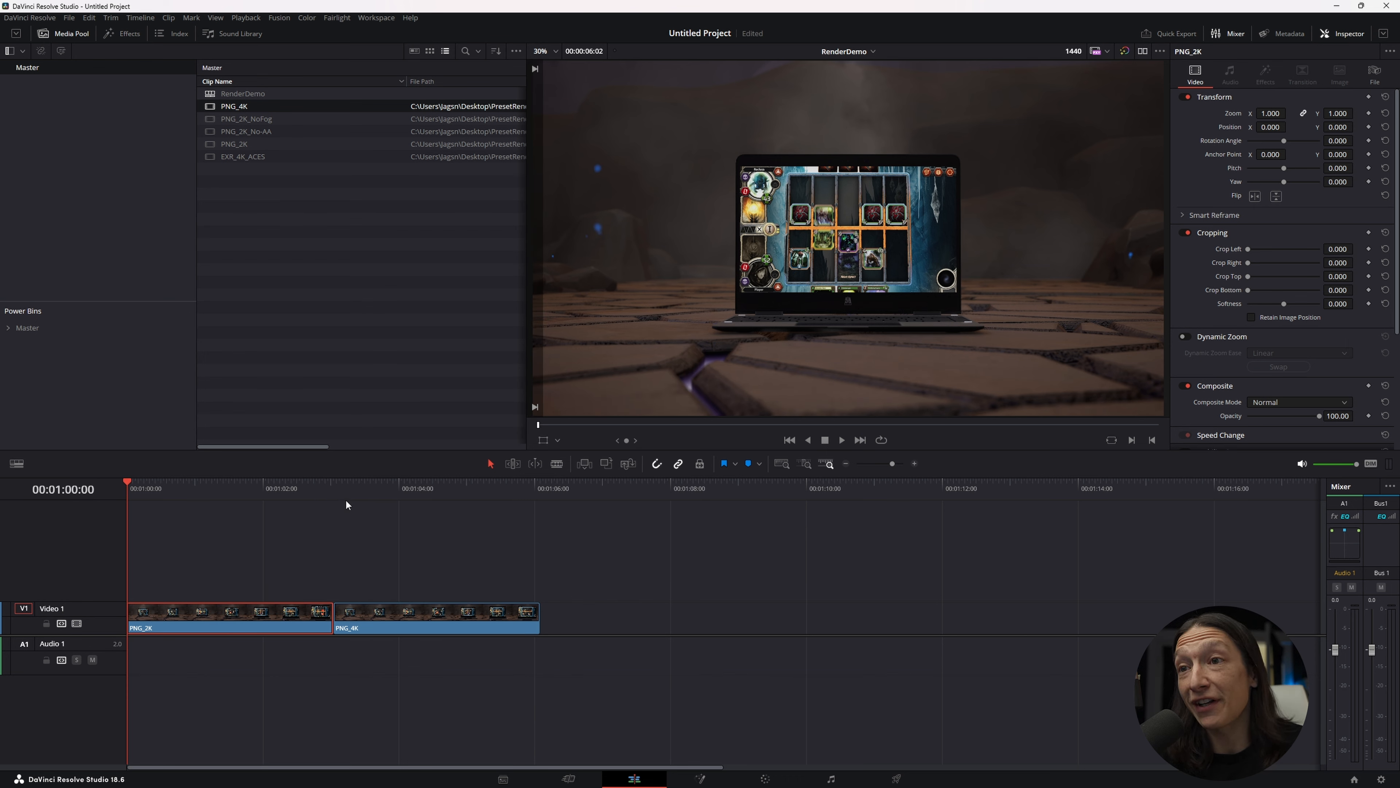
pyautogui.click(335, 492)
pyautogui.press('space')
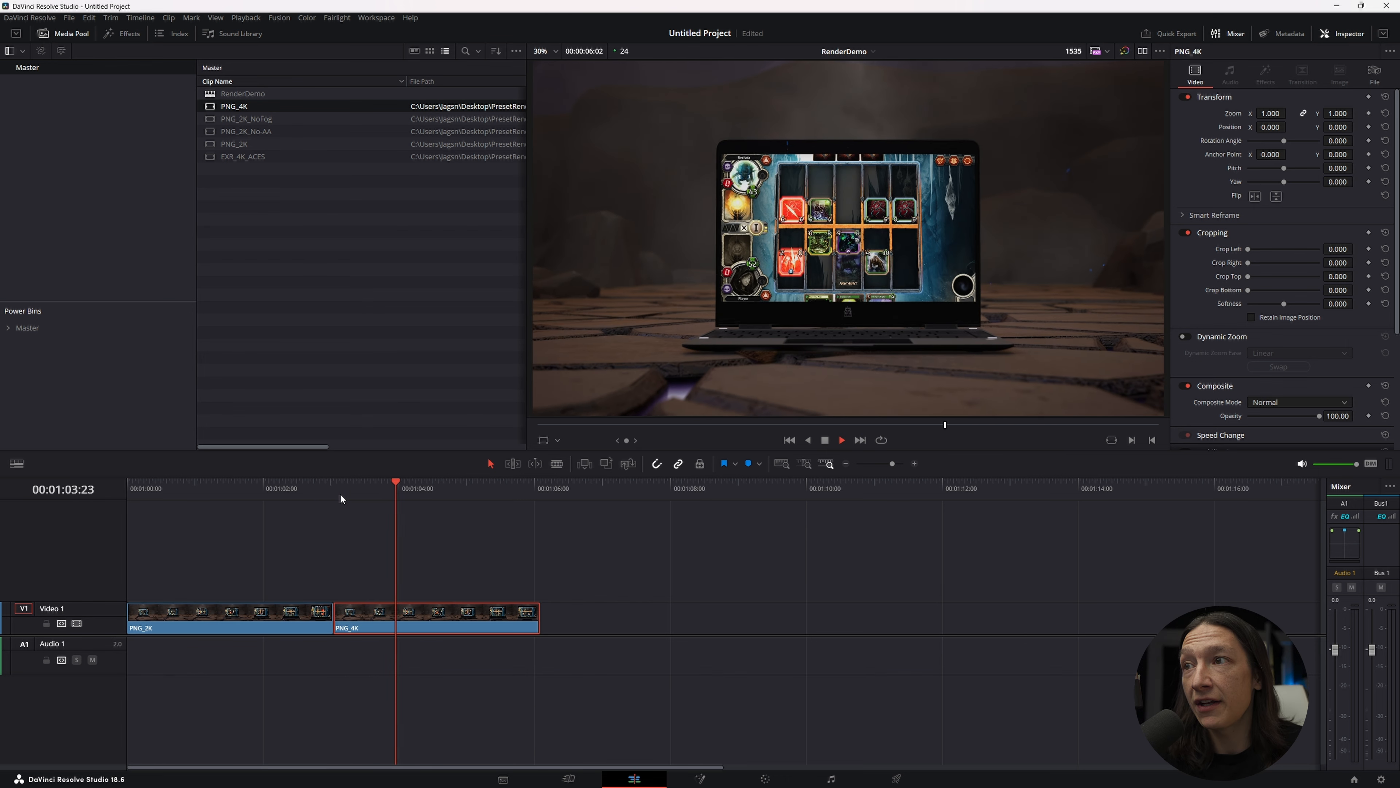
pyautogui.press('space')
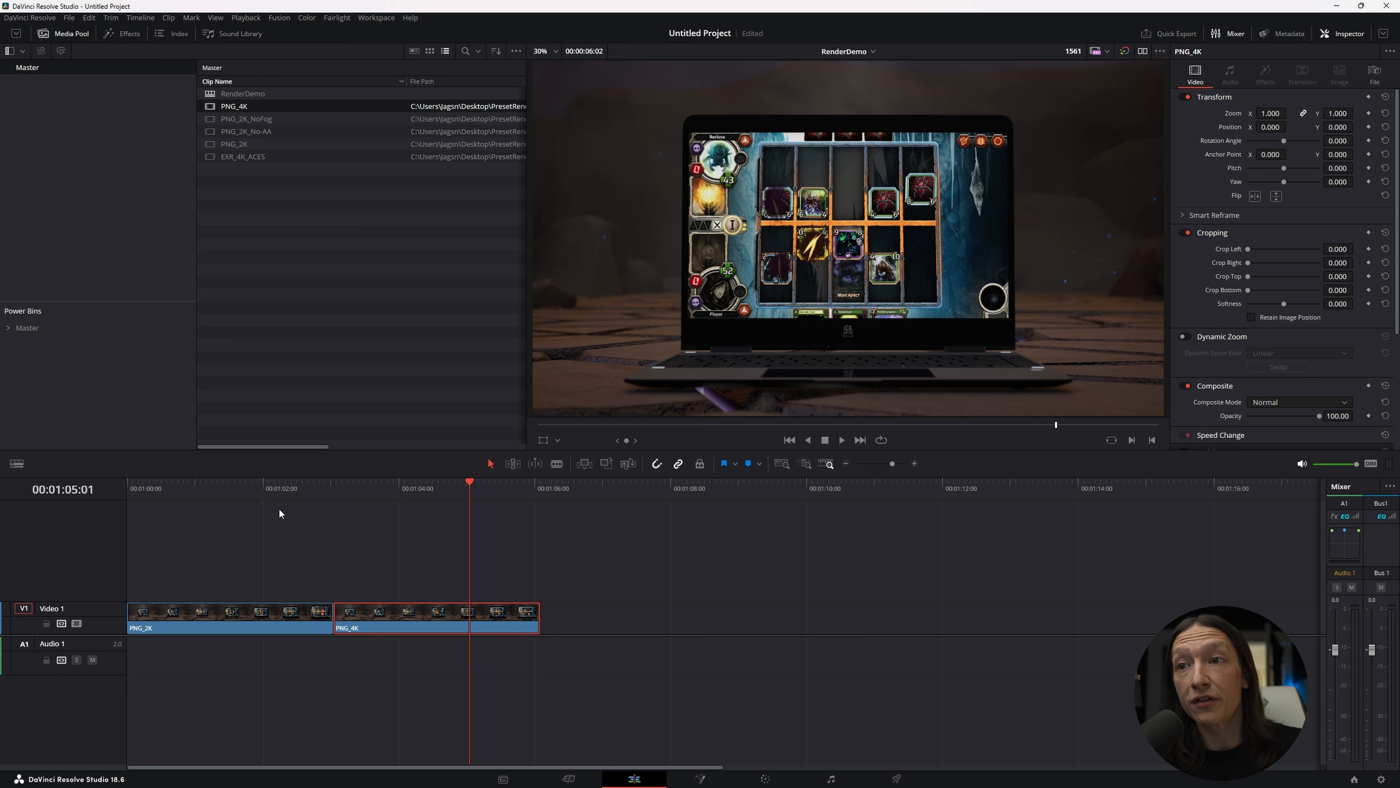
pyautogui.click(333, 486)
pyautogui.press('space')
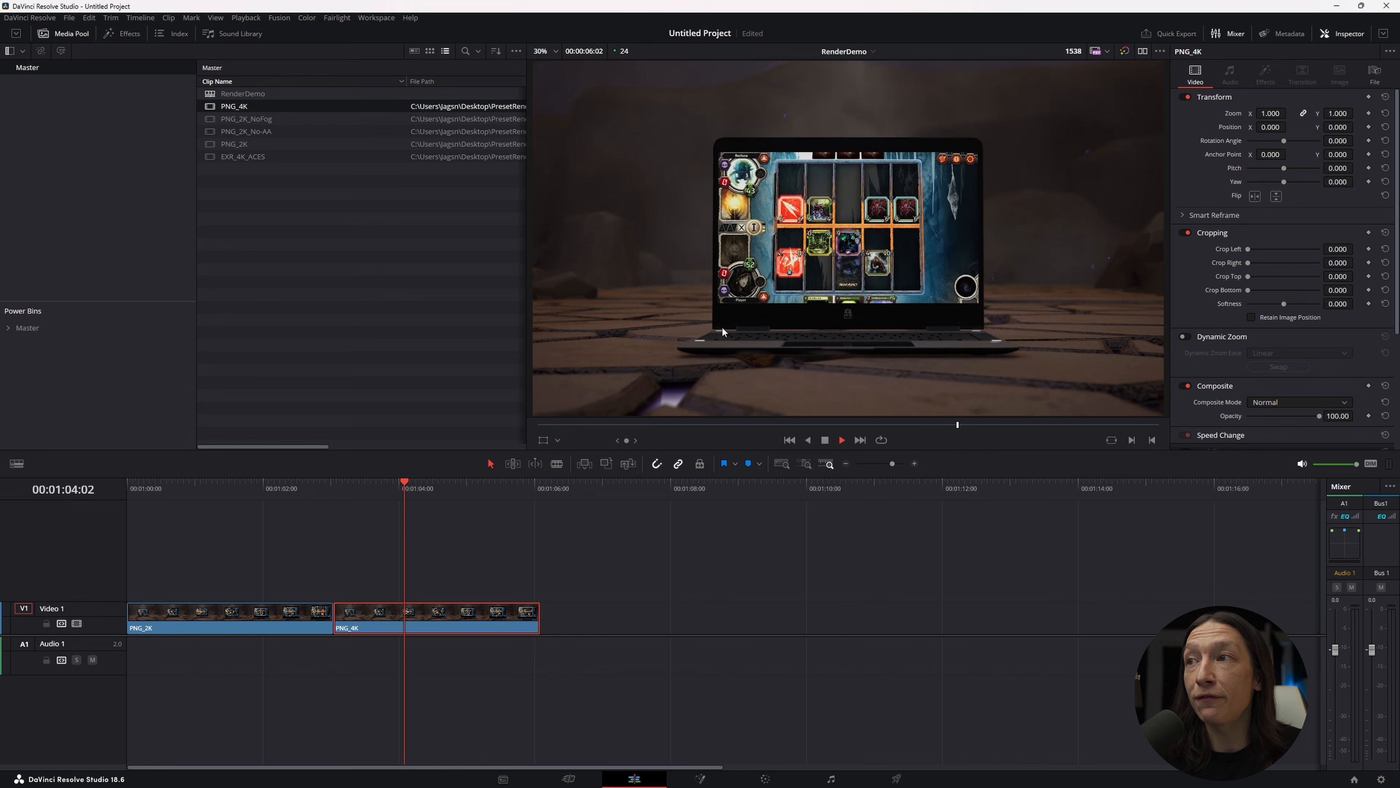
pyautogui.press('space')
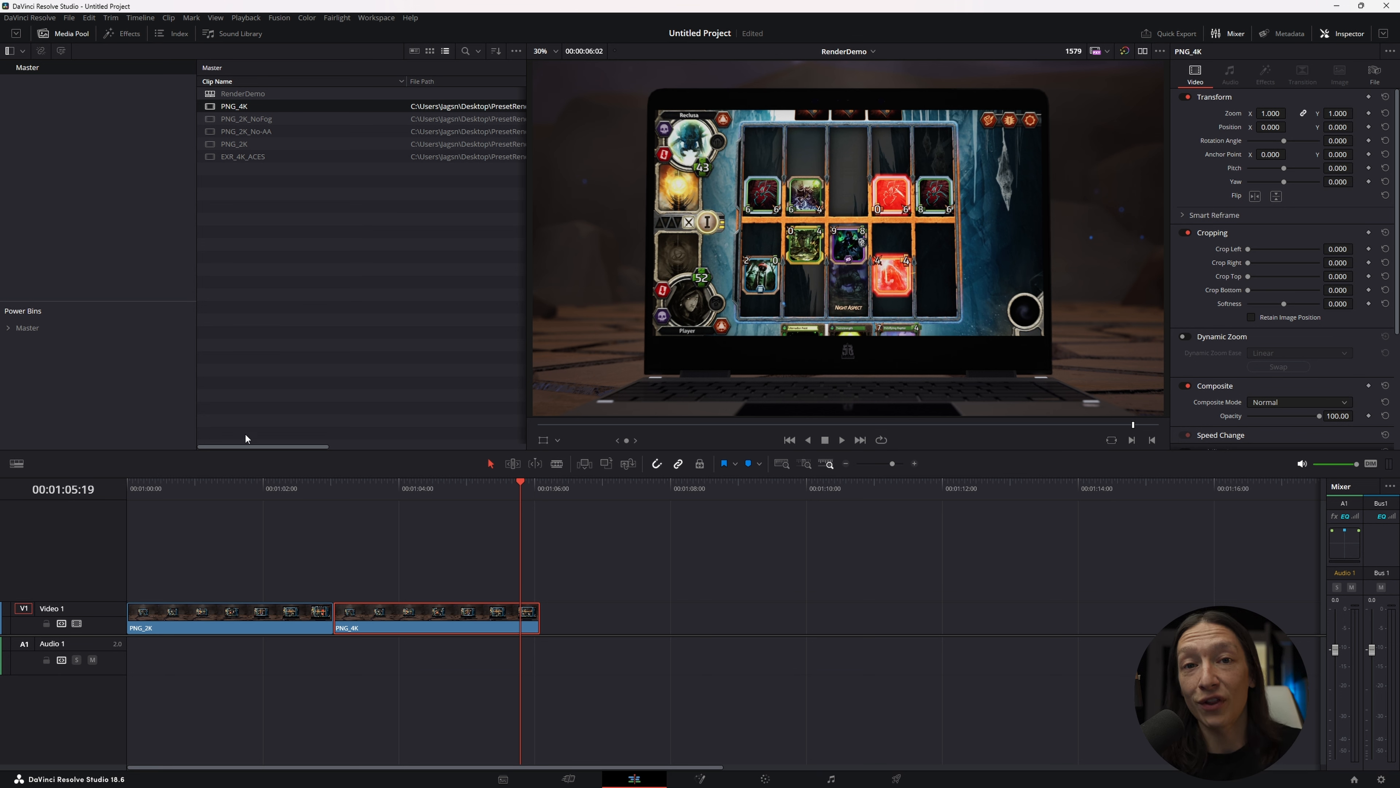
# Add the PNG_2K_NoFog clip directly after PNG_4K on Video 1 and compare its look with the foggy PNG_4K clip
pyautogui.moveTo(228, 119); pyautogui.dragTo(543, 634)
pyautogui.press('space')
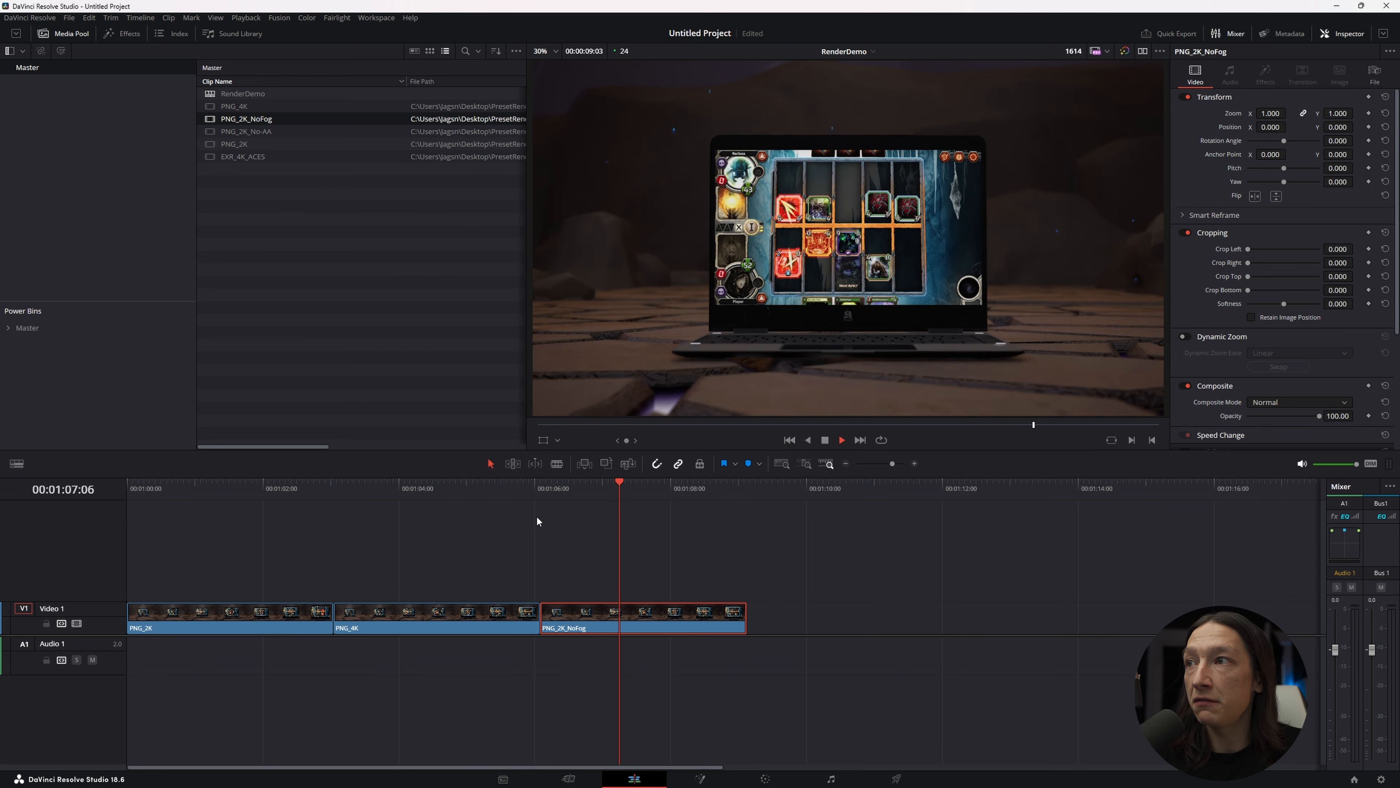
pyautogui.click(416, 500)
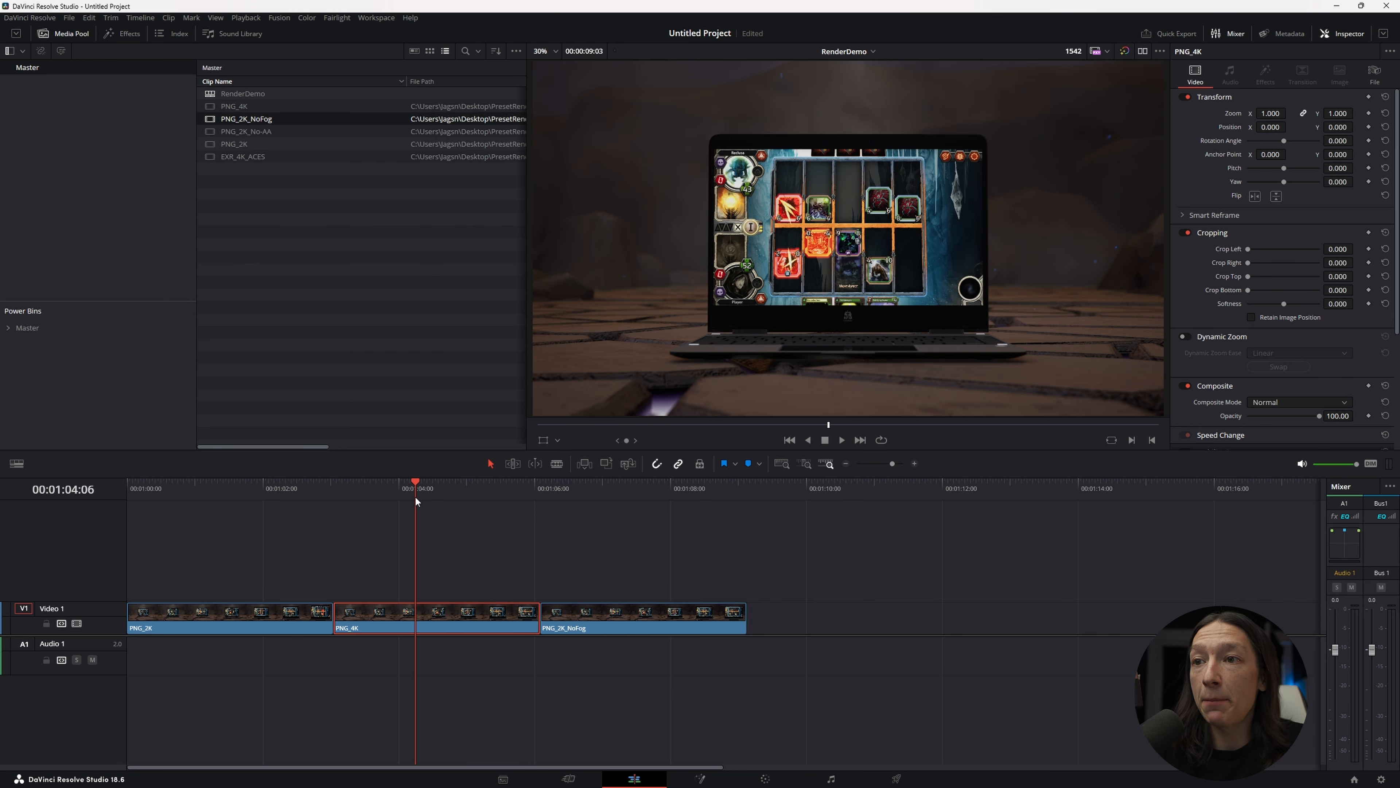
pyautogui.moveTo(457, 488); pyautogui.dragTo(637, 566)
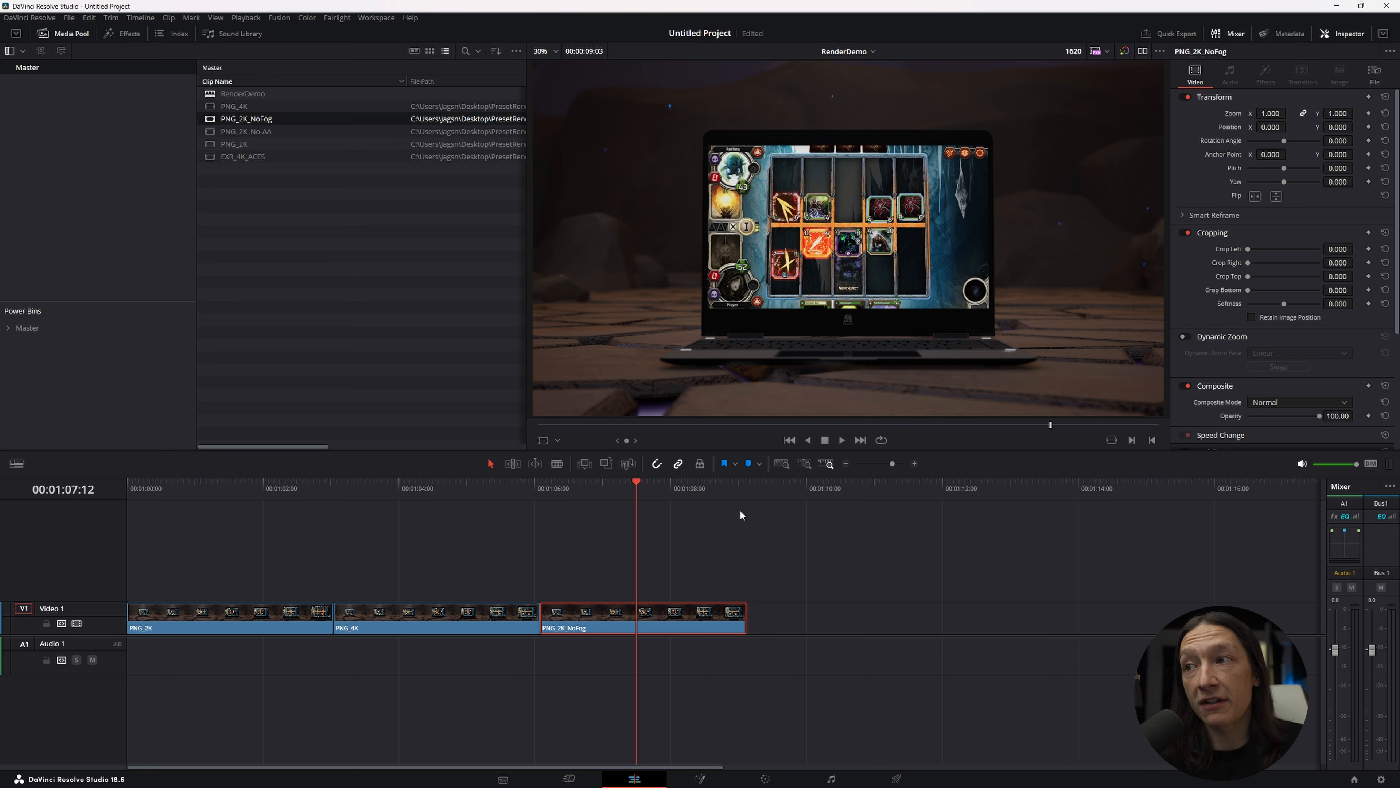
# Append the PNG_2K_No-AA clip after PNG_2K_NoFog on Video 1, play it and inspect a frame full screen
pyautogui.click(747, 488)
pyautogui.moveTo(245, 131); pyautogui.dragTo(794, 623)
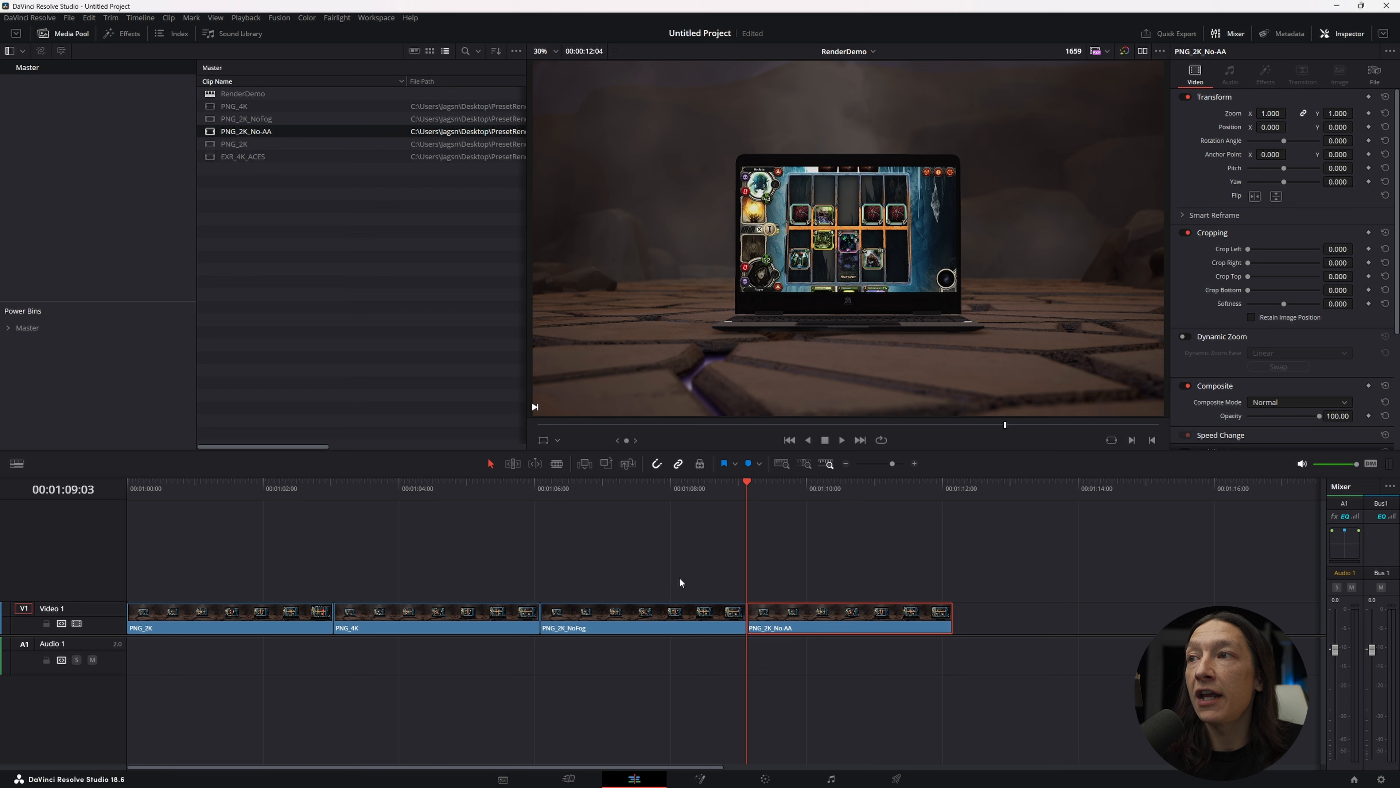
pyautogui.press('space')
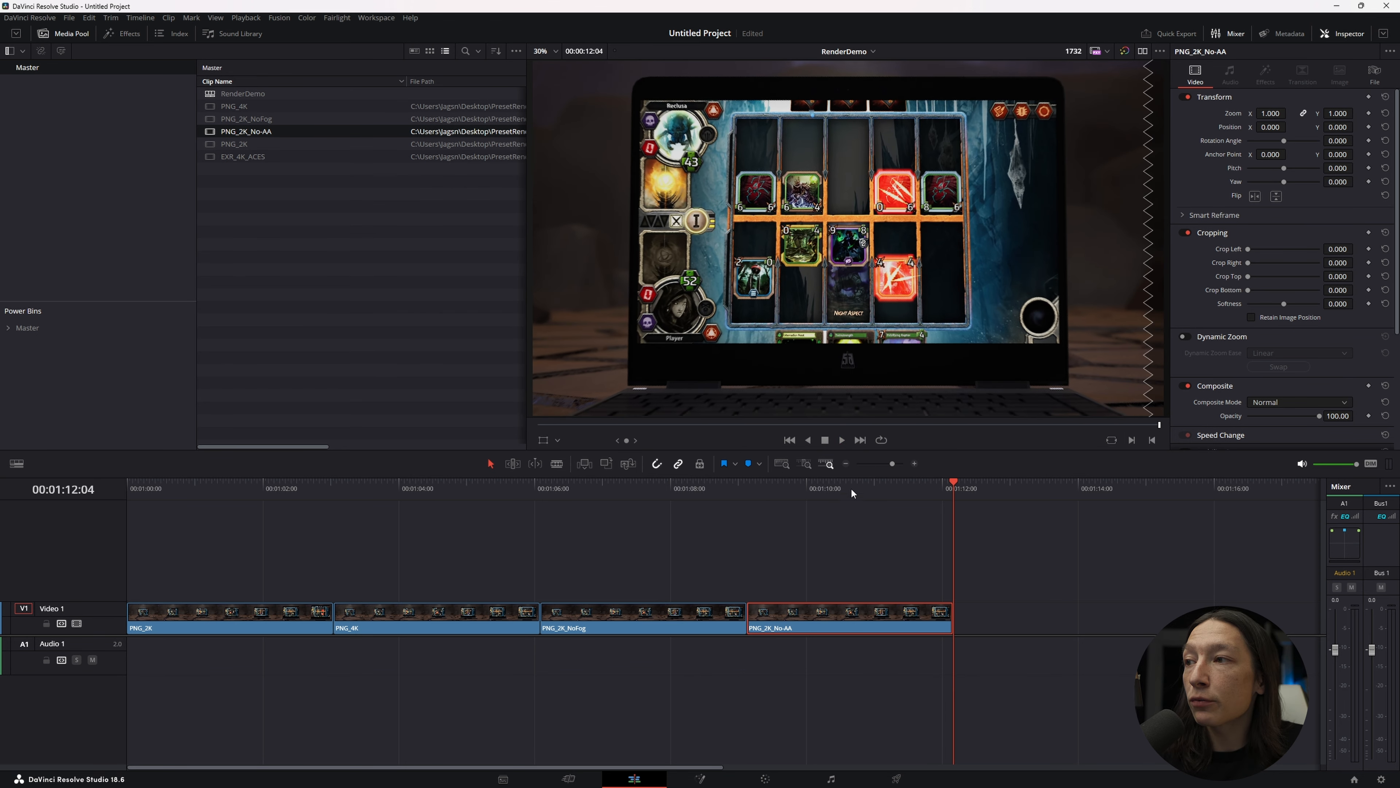
pyautogui.moveTo(834, 492); pyautogui.dragTo(882, 495)
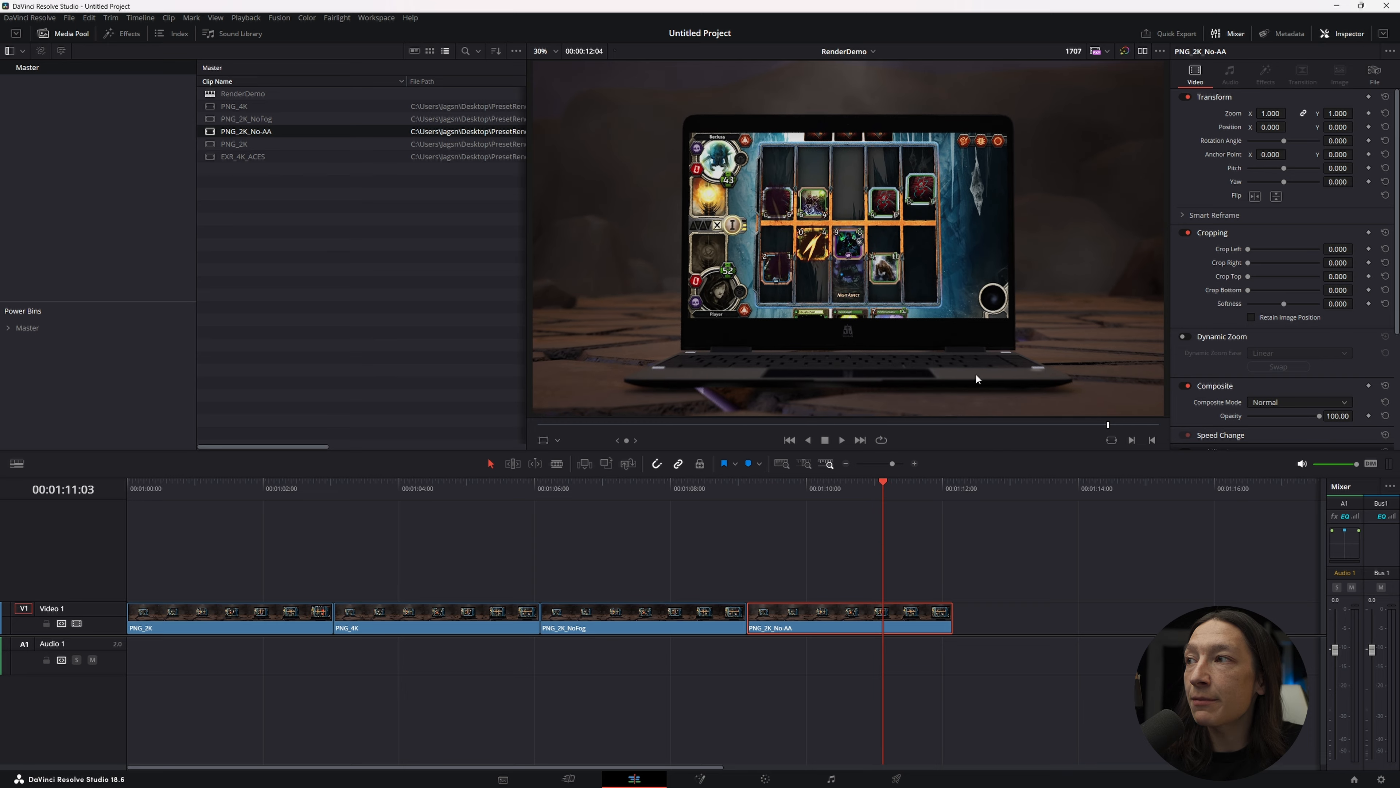
pyautogui.hotkey('ctrl', 'f')
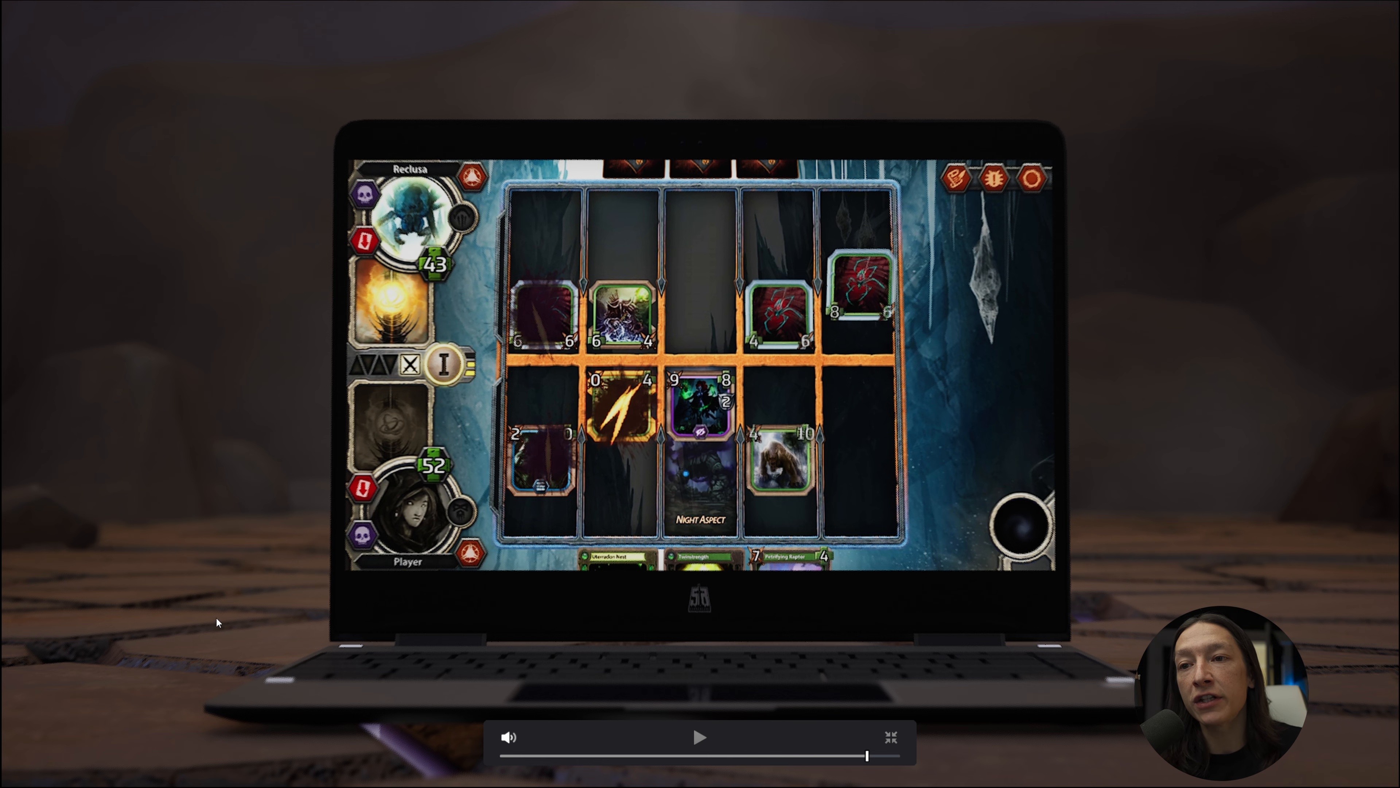
pyautogui.press('Escape')
# On the Color page, switch between the PNG_2K and PNG_2K_No-AA clips to compare their first frames
pyautogui.click(746, 493)
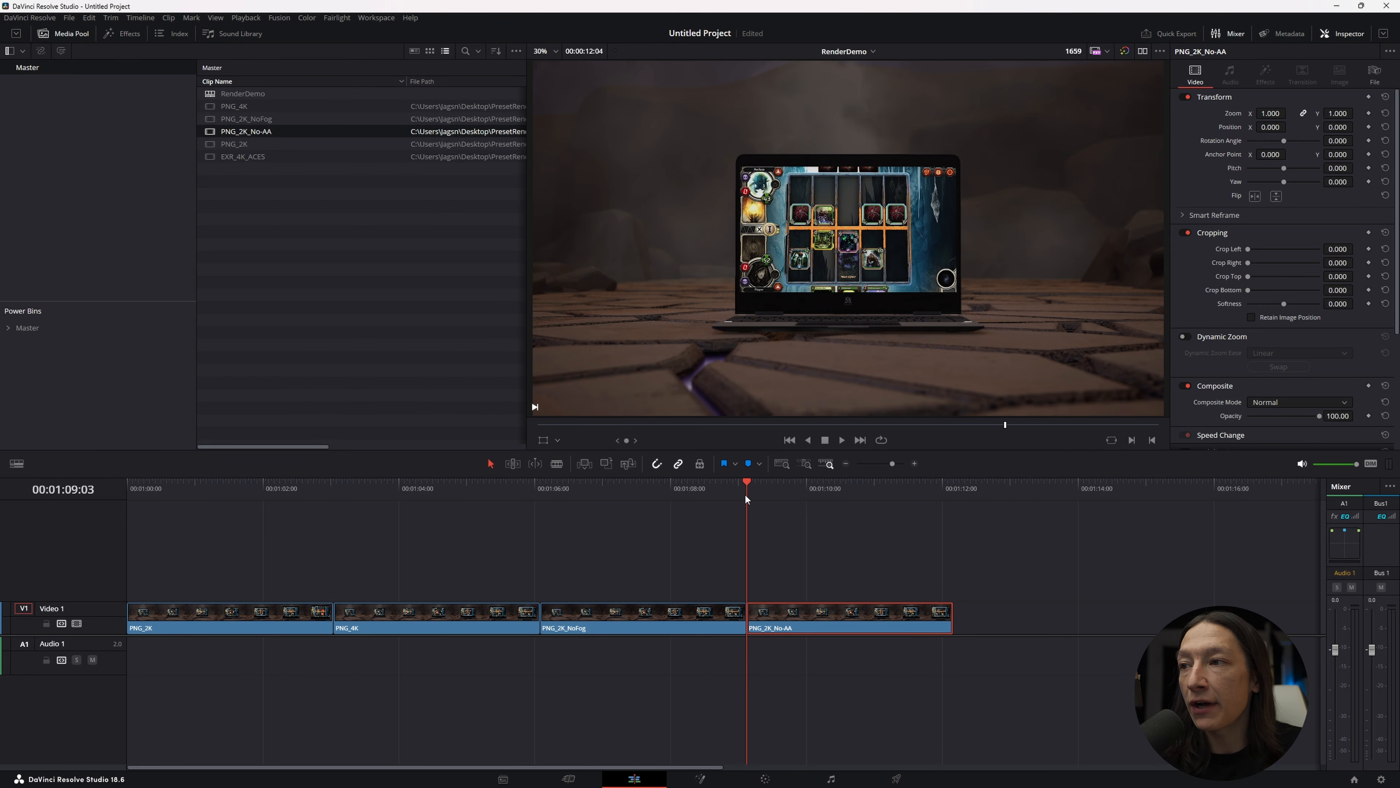
pyautogui.click(765, 778)
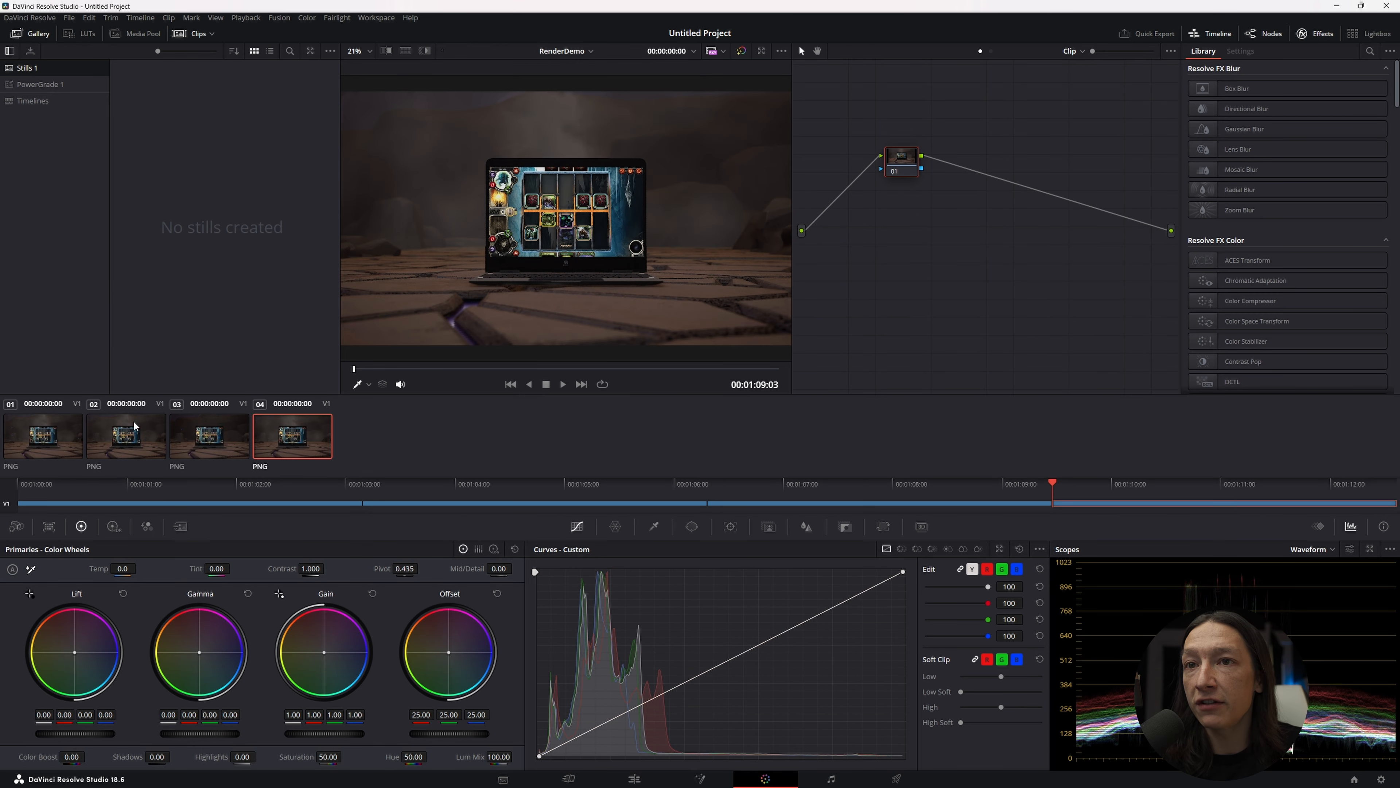
pyautogui.click(57, 446)
pyautogui.click(298, 441)
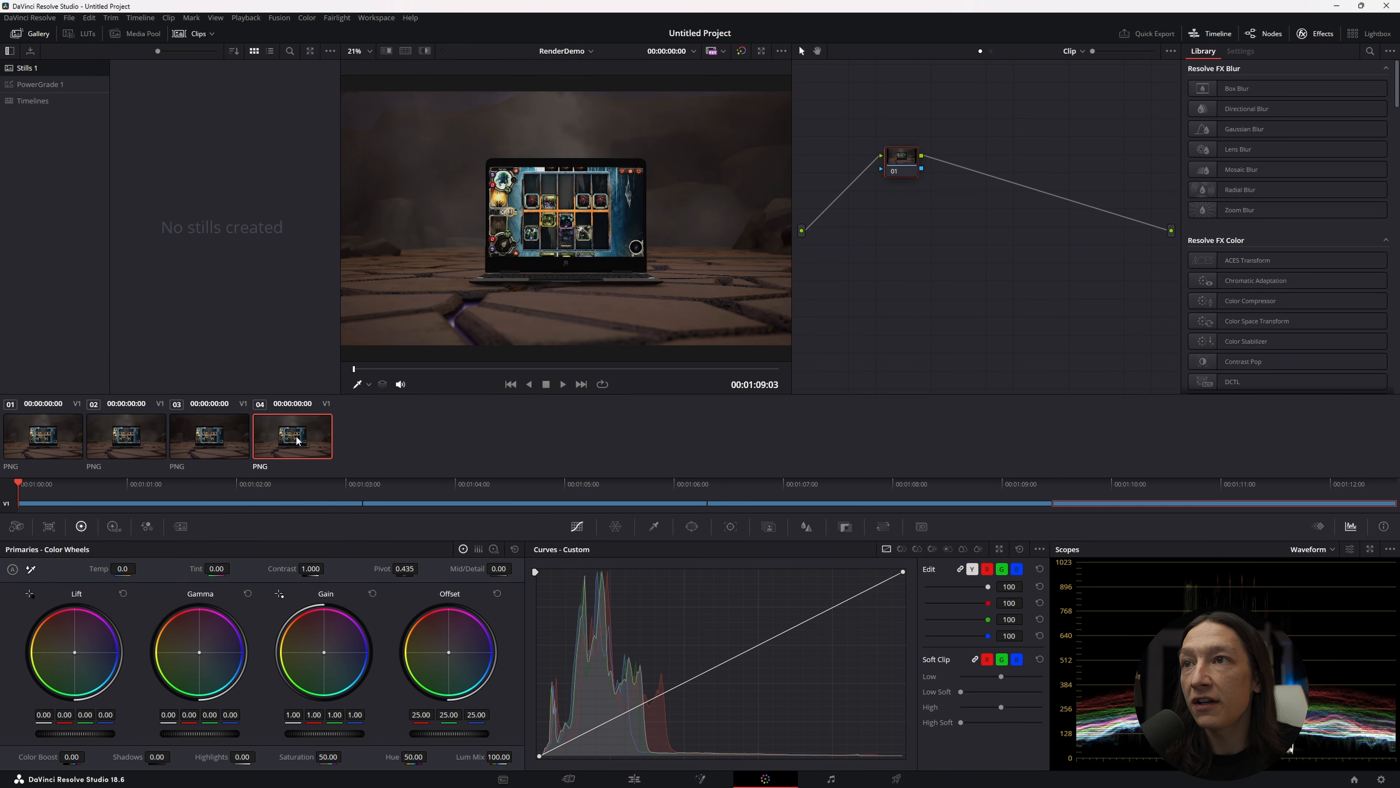
pyautogui.click(72, 443)
pyautogui.click(307, 453)
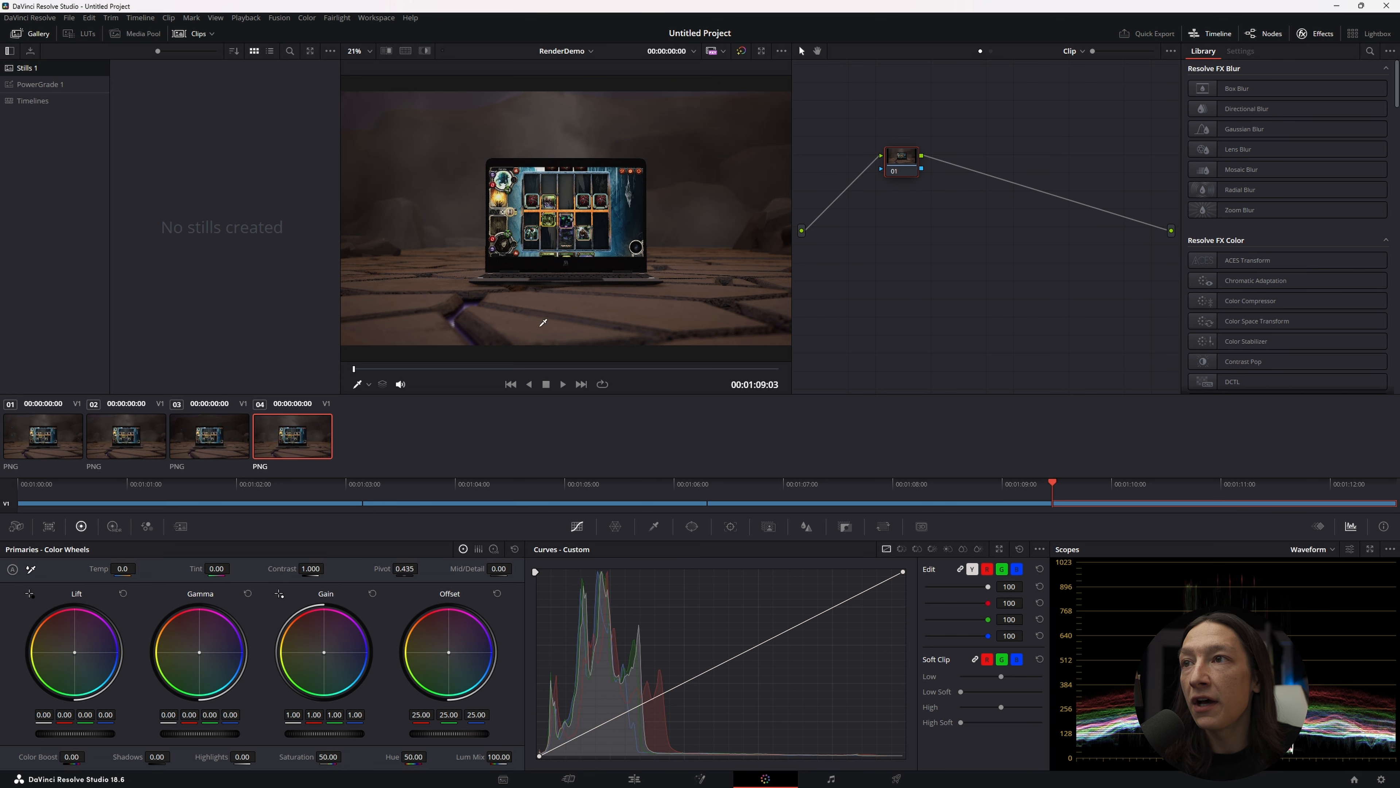
# Compare the laptop edge and foreground rock detail of PNG_2K and PNG_2K_No-AA up close, returning to the Edit page when done
pyautogui.scroll(5, 630, 134)
pyautogui.scroll(4, 631, 133)
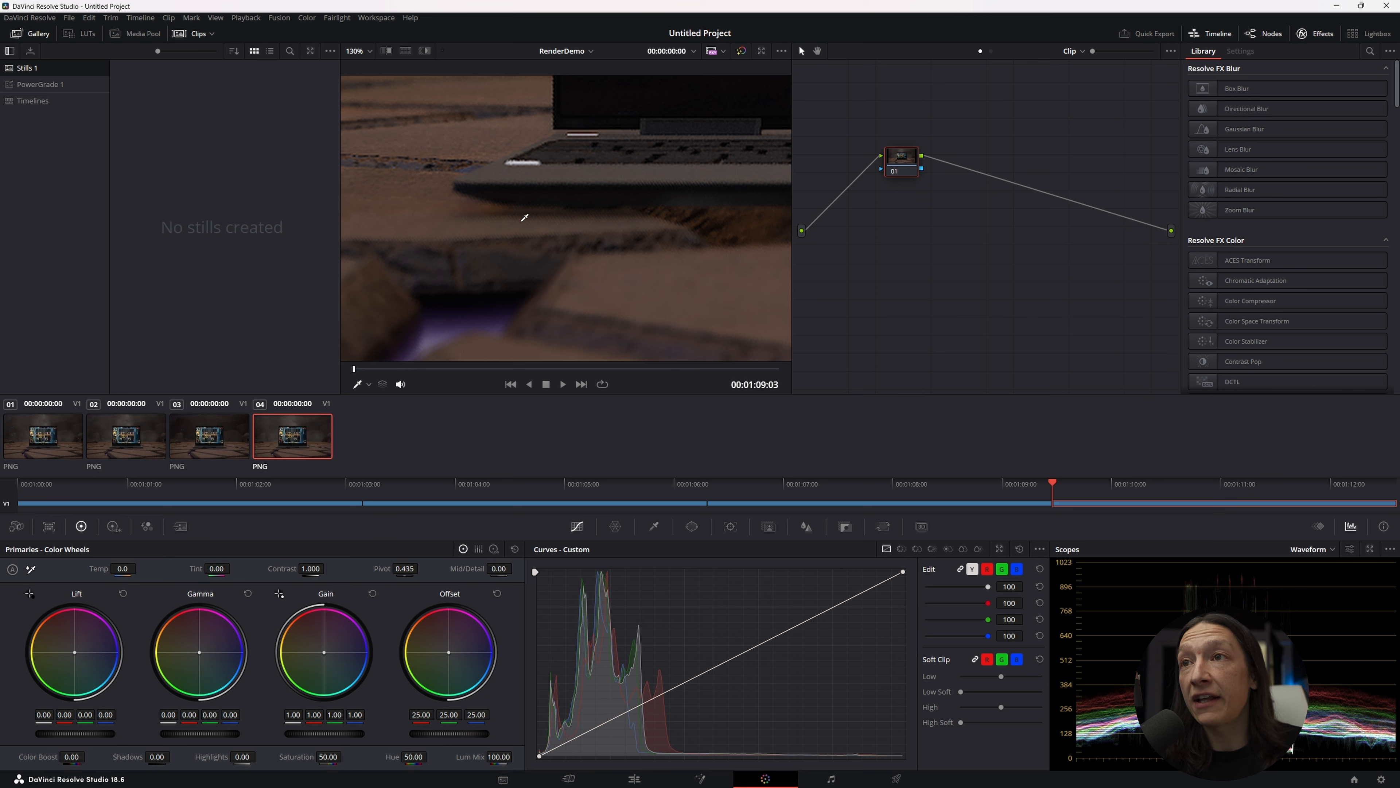
pyautogui.click(44, 439)
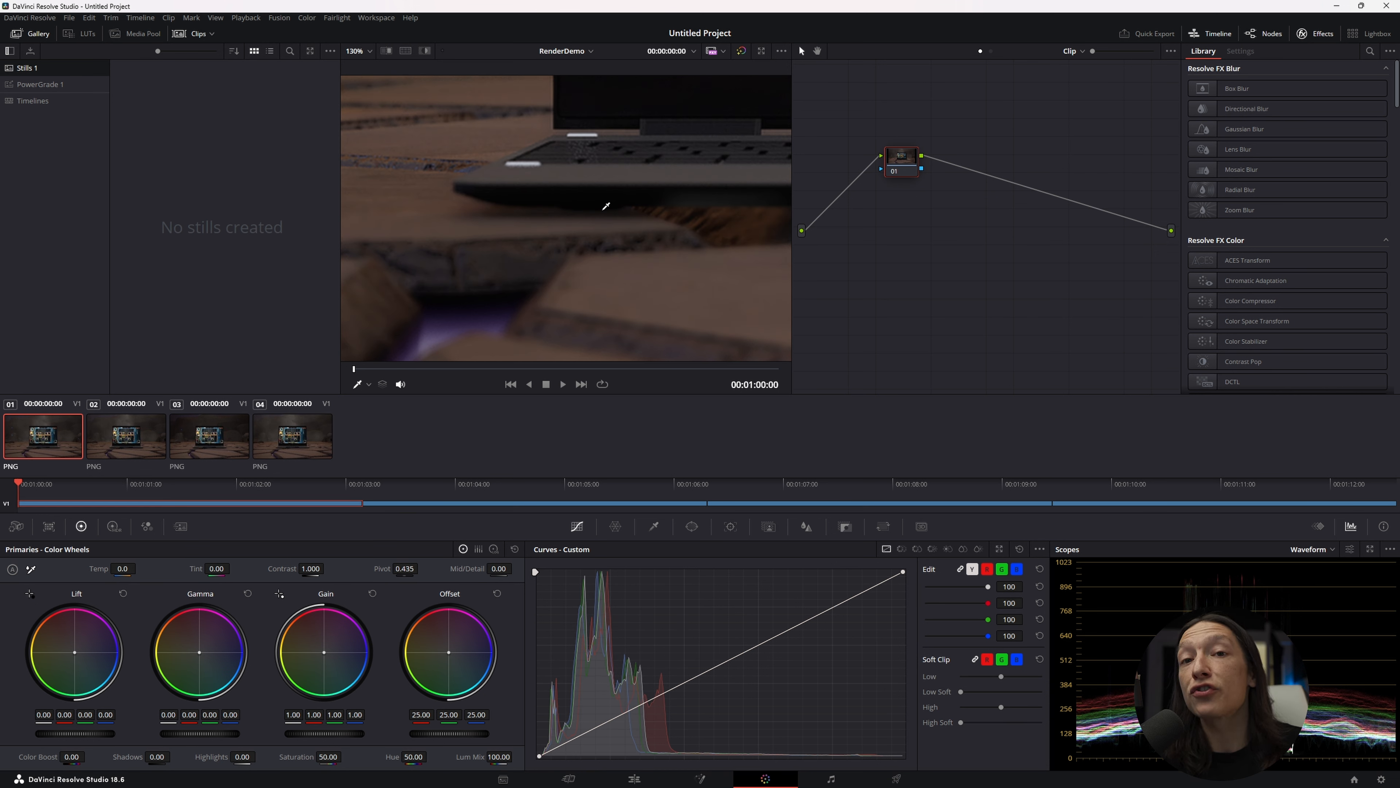
pyautogui.click(281, 441)
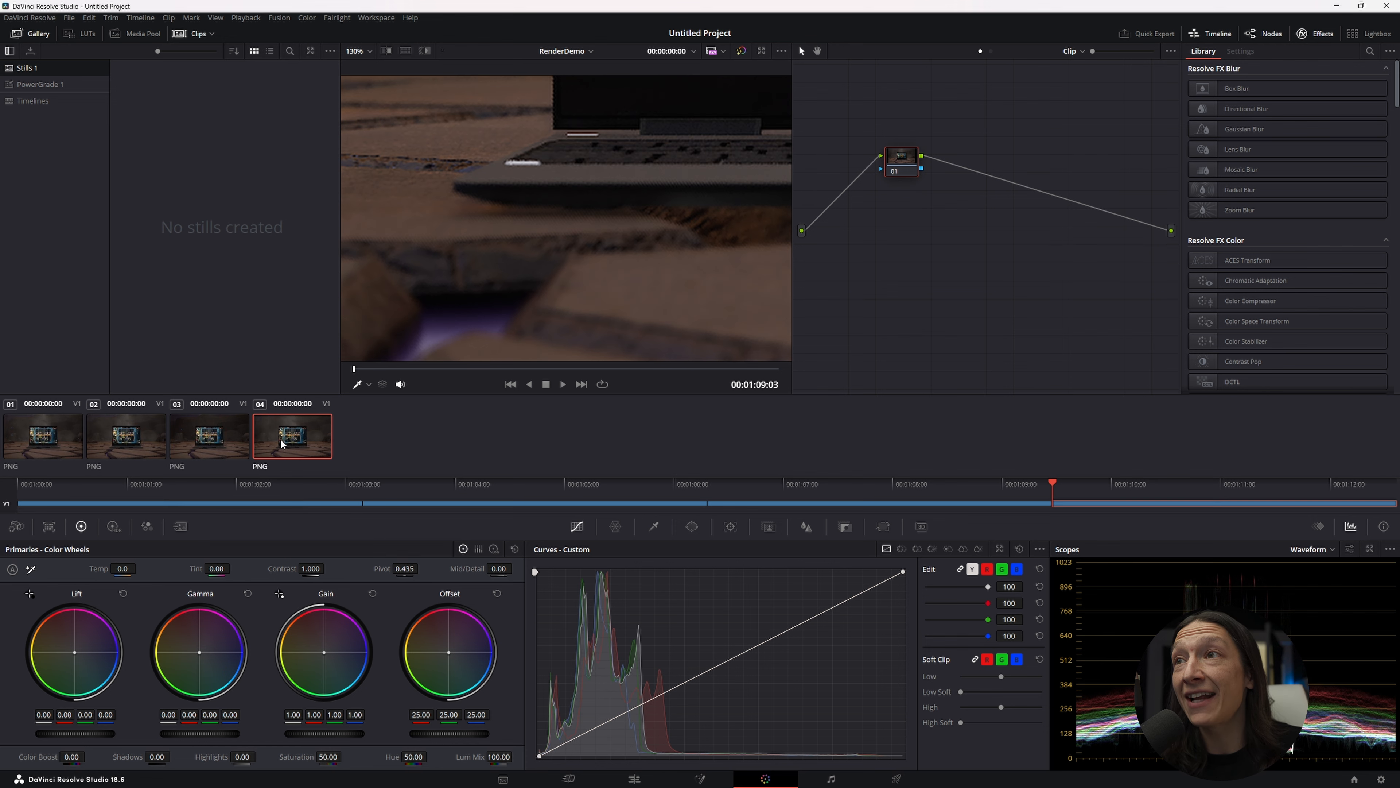
pyautogui.click(54, 450)
pyautogui.click(273, 436)
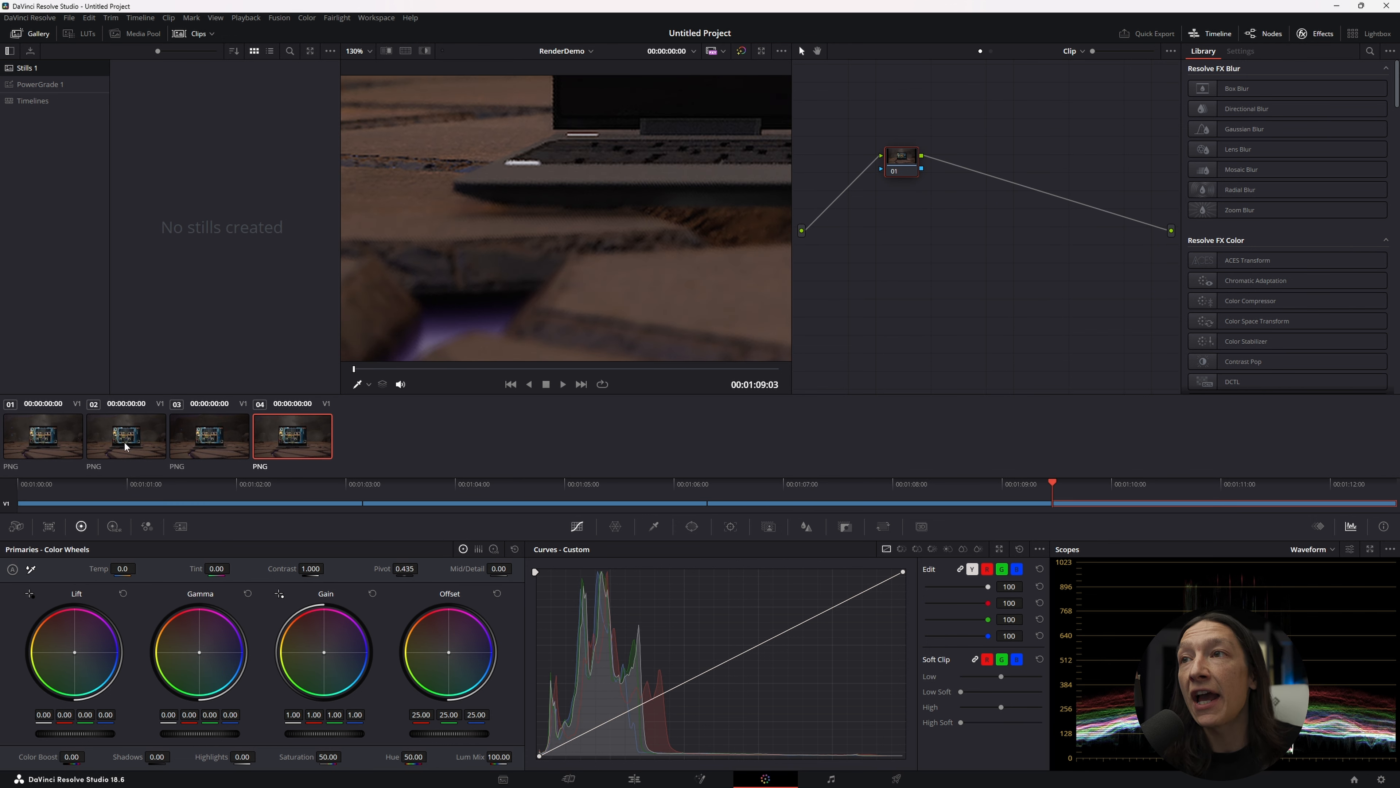
pyautogui.click(49, 441)
pyautogui.click(294, 443)
pyautogui.click(60, 443)
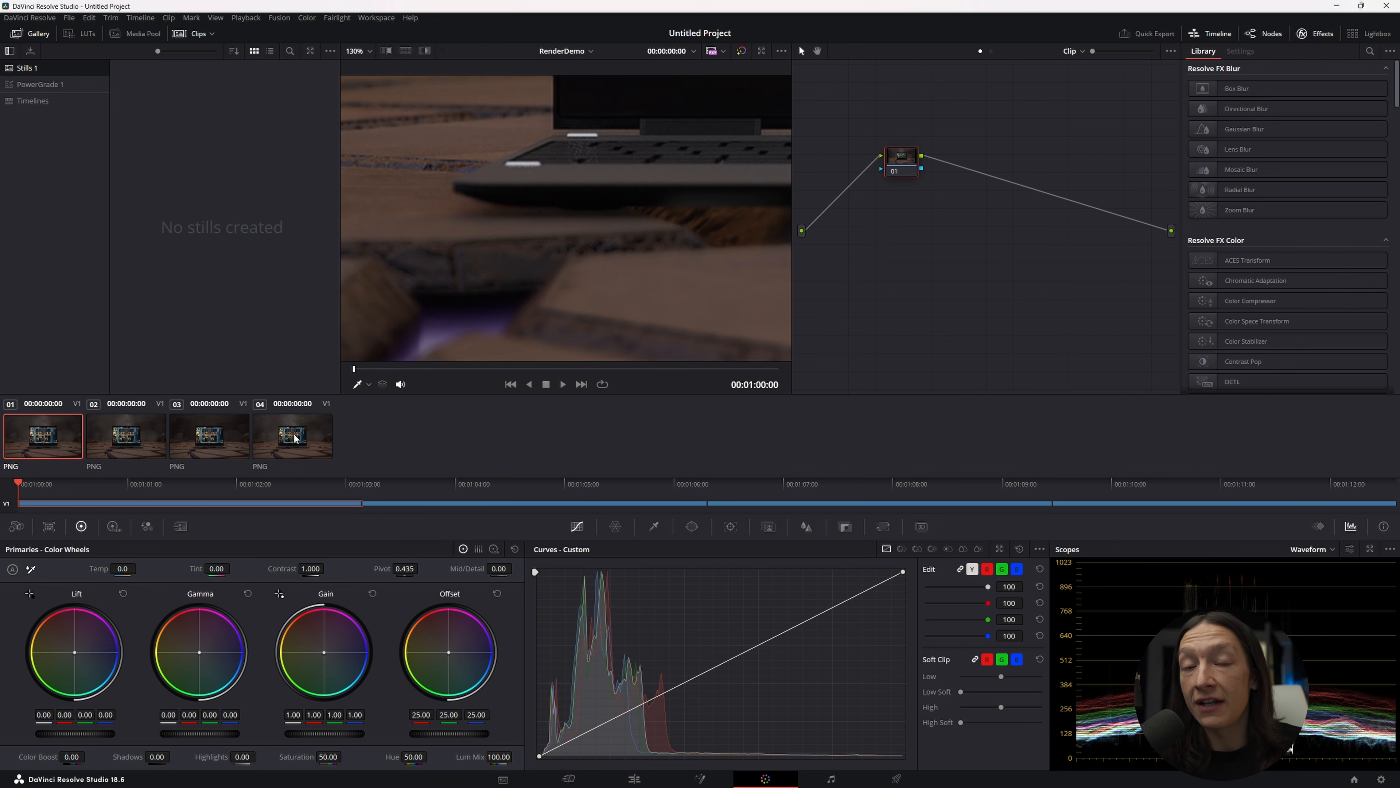
pyautogui.click(634, 778)
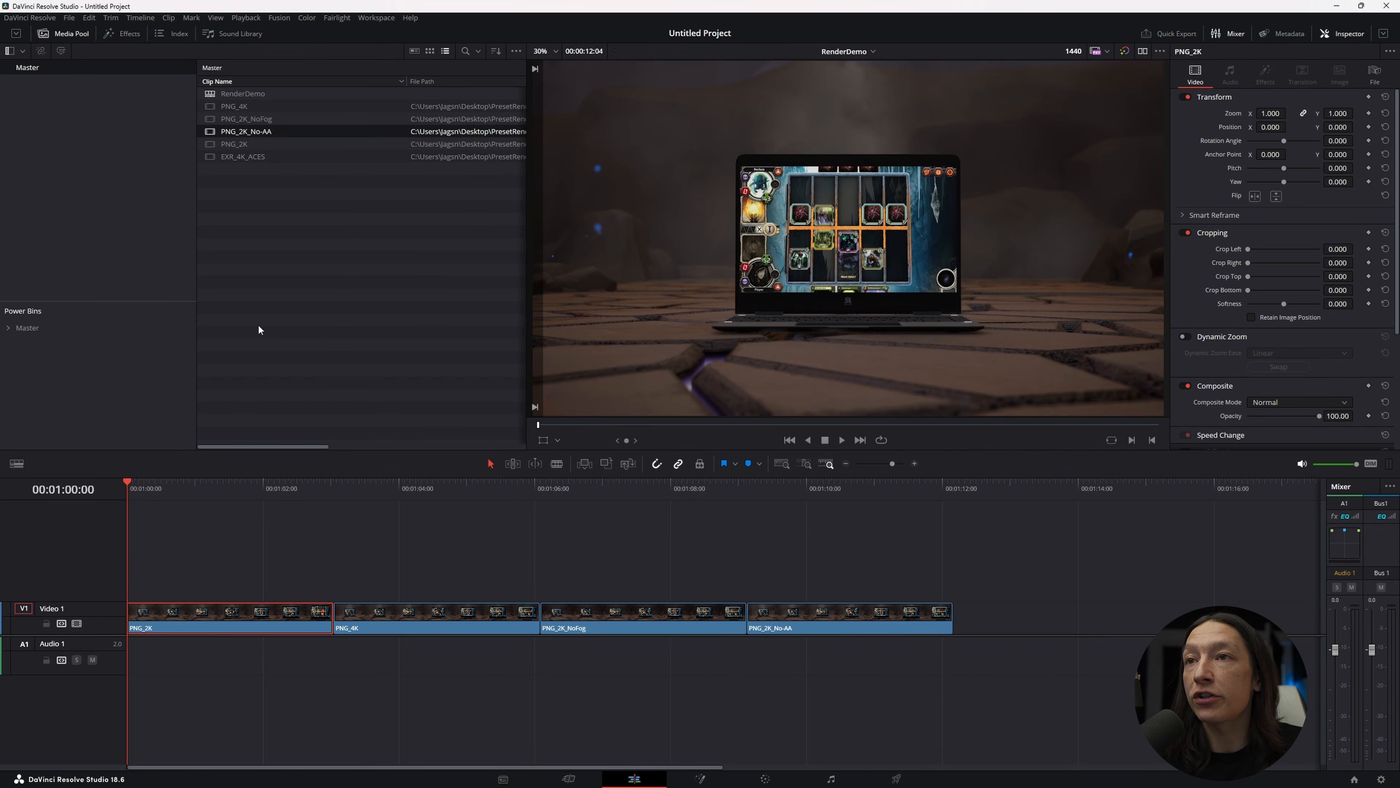
# Append the EXR_4K_ACES clip after PNG_2K_No-AA on Video 1 and park the playhead near its start
pyautogui.click(251, 157)
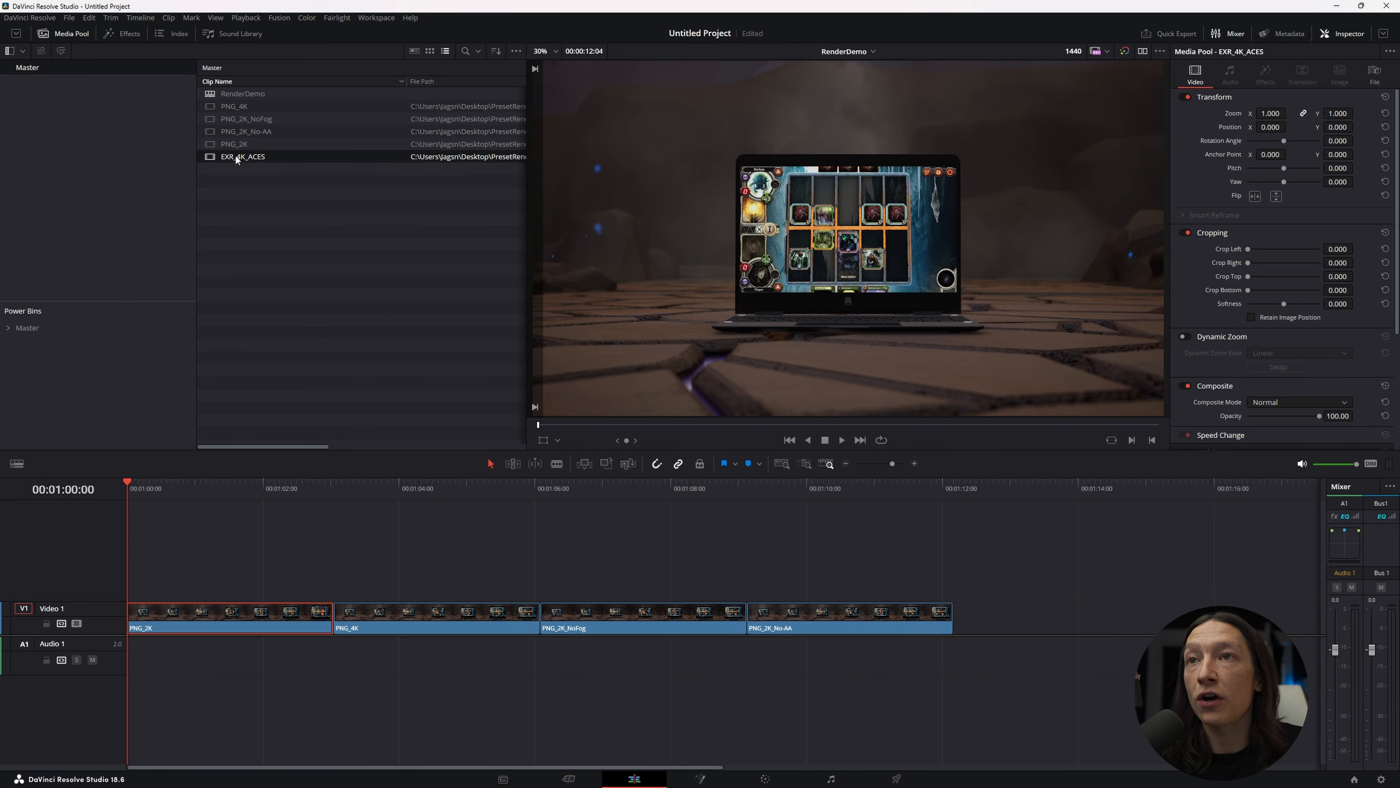
pyautogui.moveTo(235, 156); pyautogui.dragTo(962, 623)
pyautogui.click(971, 494)
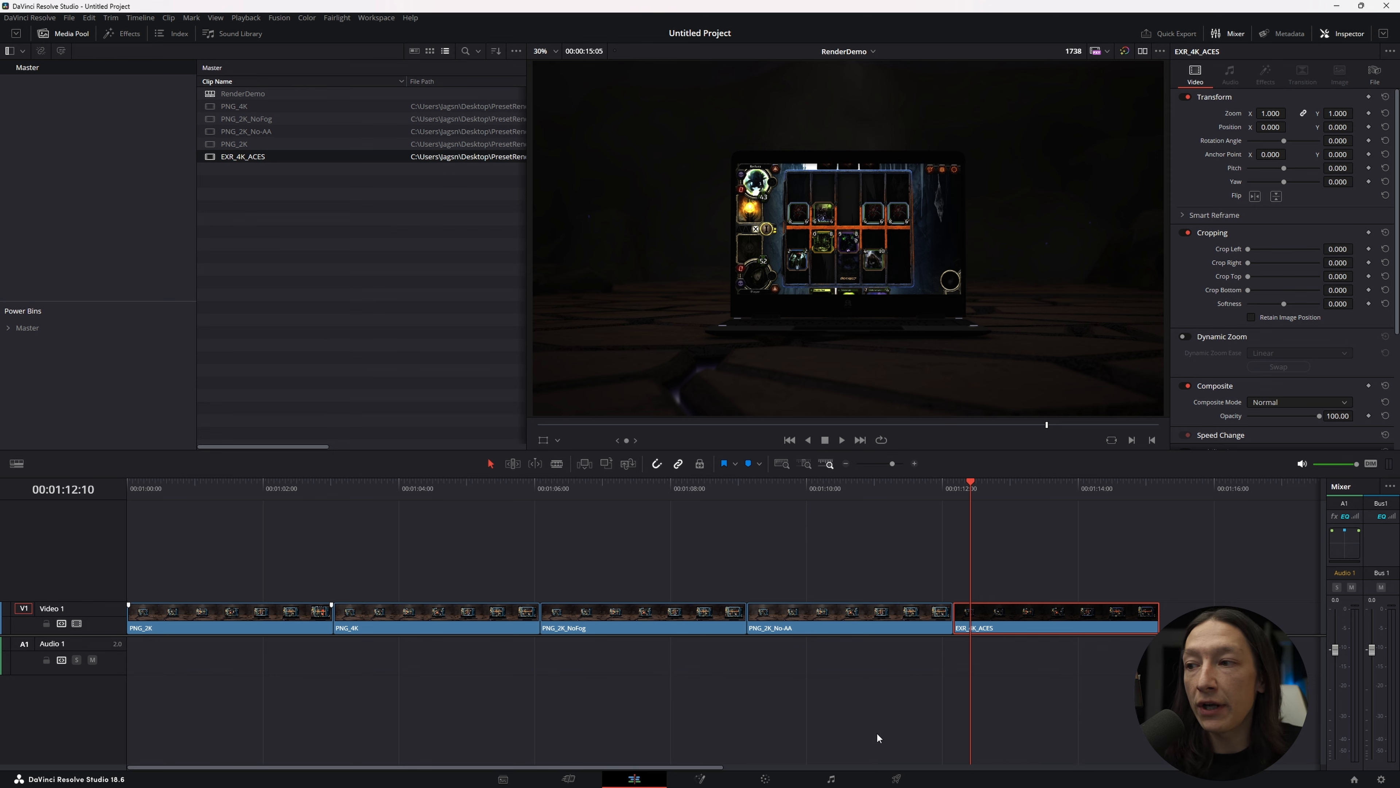
# On the Color page, add an ACES Transform node after node 01 of the EXR_4K_ACES clip
pyautogui.click(765, 778)
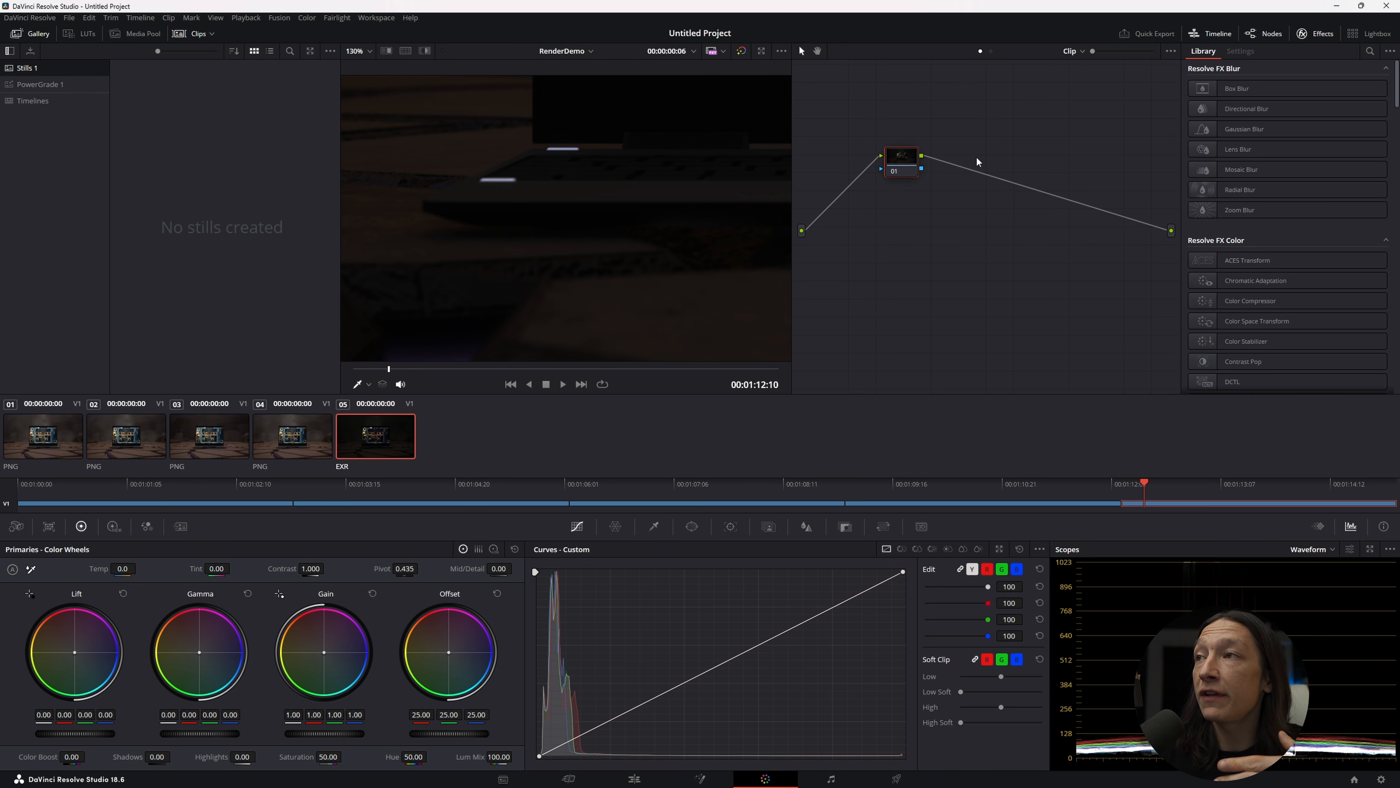
pyautogui.moveTo(907, 171); pyautogui.dragTo(917, 210)
pyautogui.moveTo(1247, 260); pyautogui.dragTo(1048, 214)
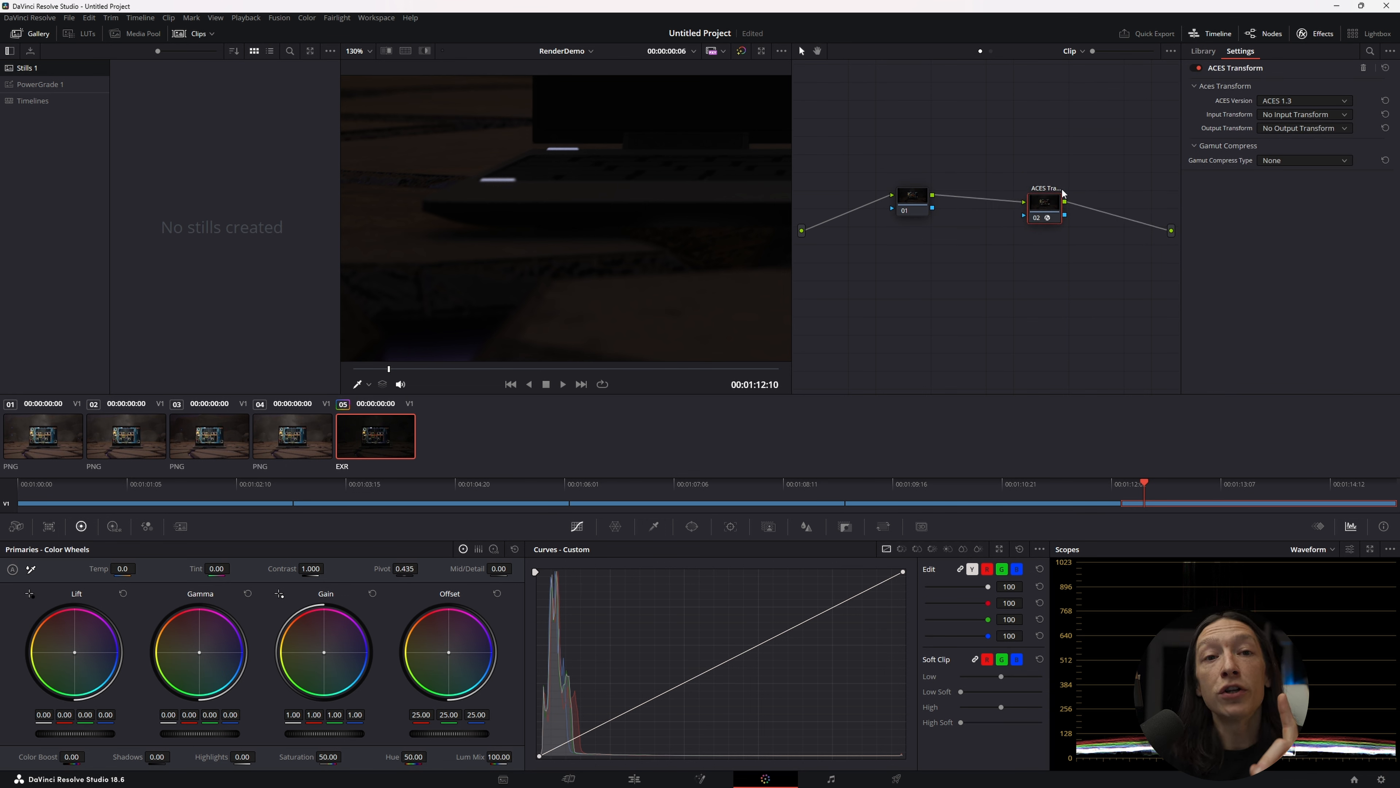
# Set the ACES Transform's input transform to ACEScg - CSC and its output transform to Rec.709
pyautogui.click(1291, 115)
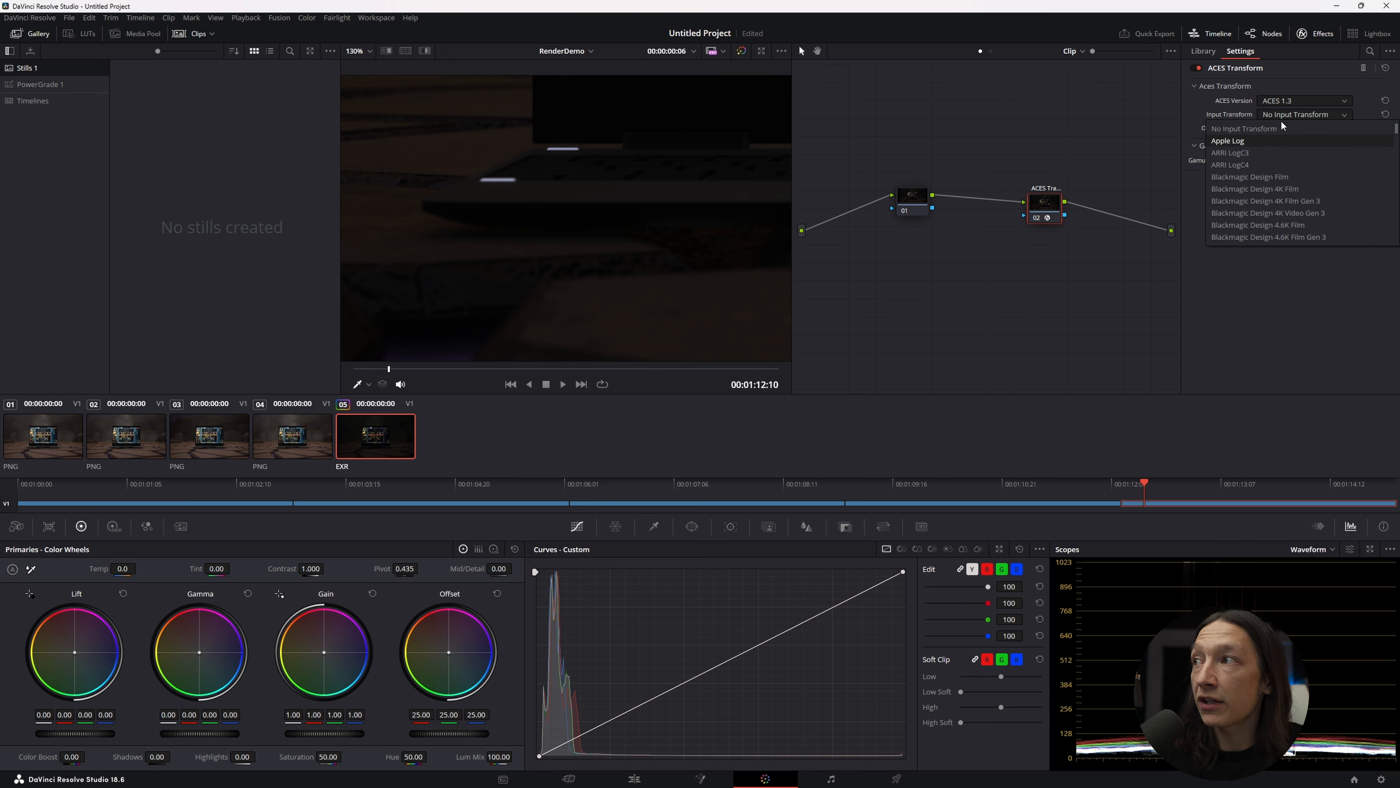
pyautogui.scroll(-10, 1268, 144)
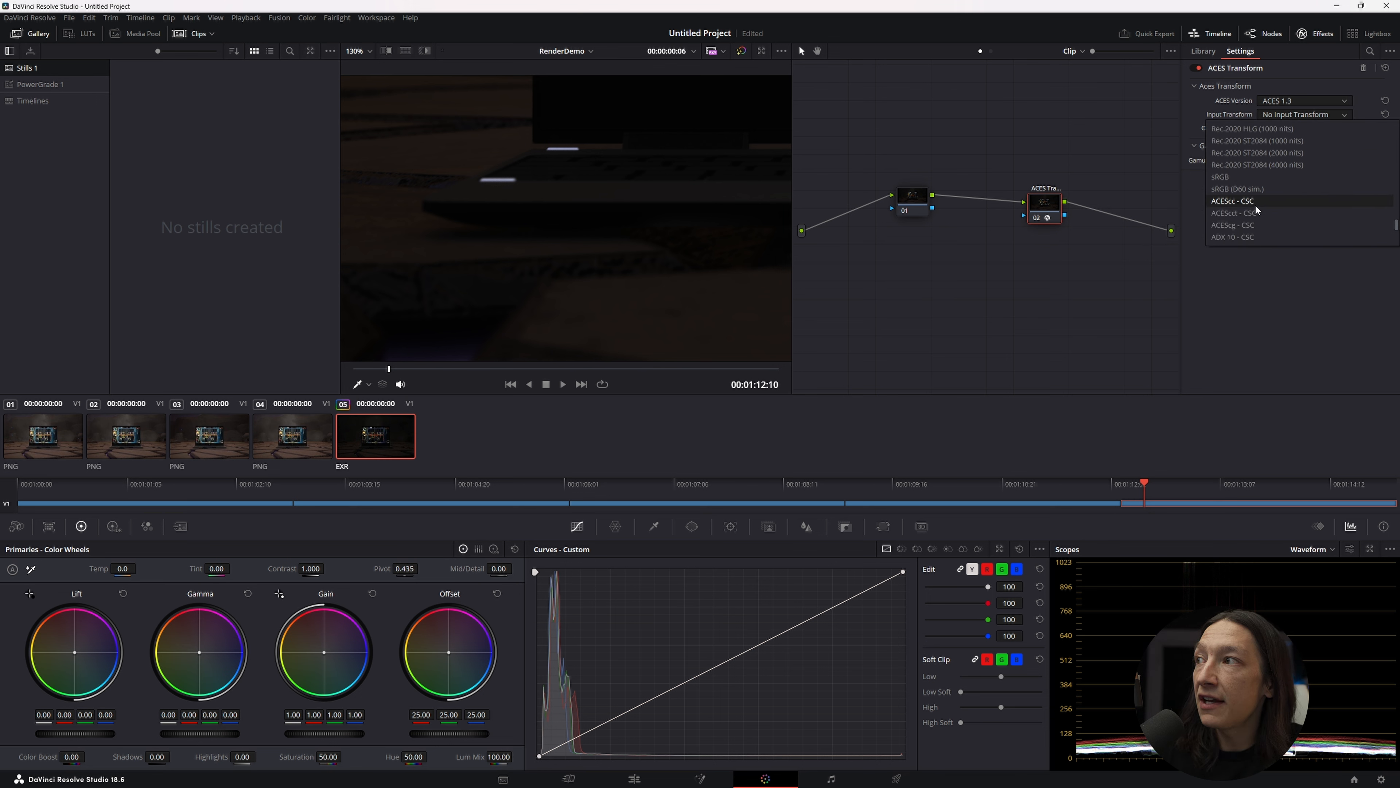
pyautogui.click(1237, 228)
pyautogui.click(1282, 131)
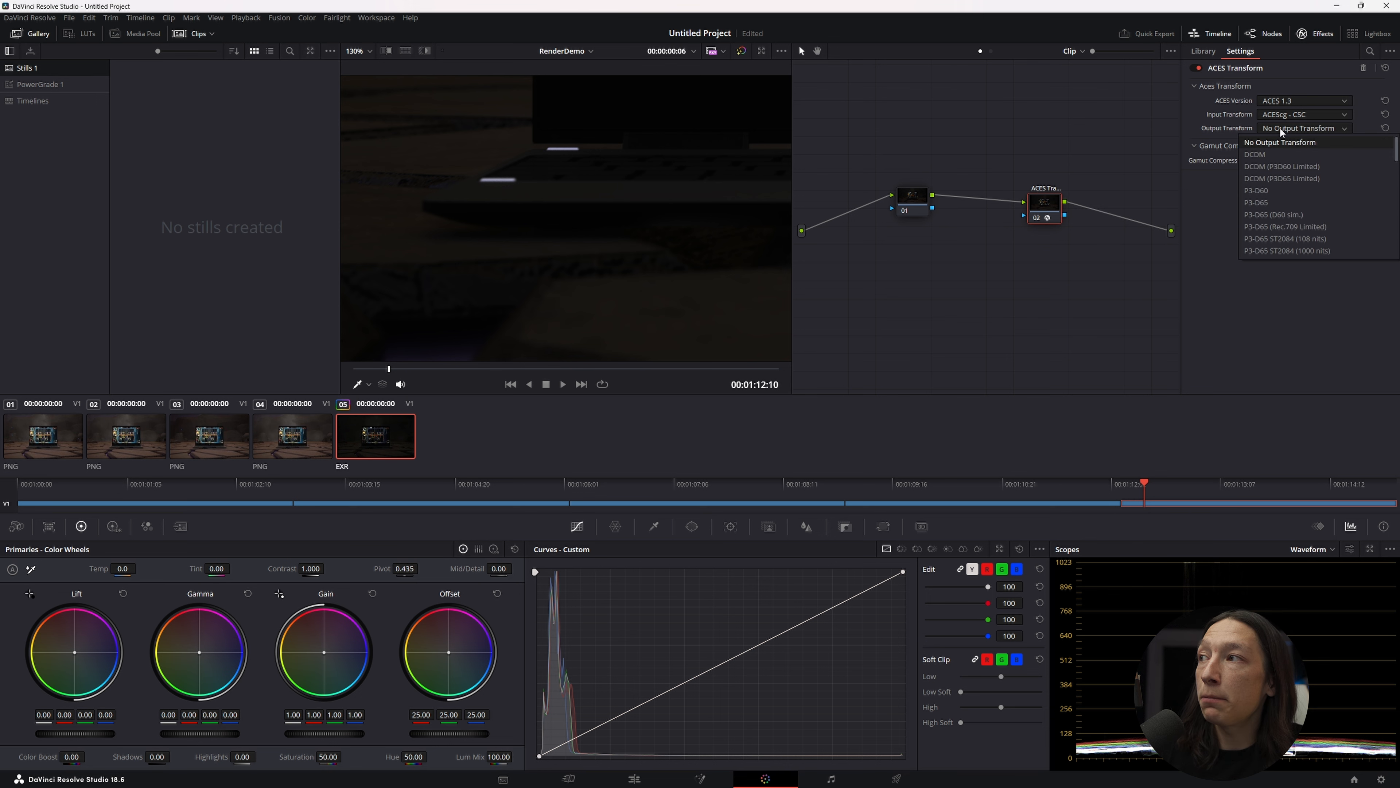
pyautogui.scroll(-5, 1273, 177)
pyautogui.click(1266, 202)
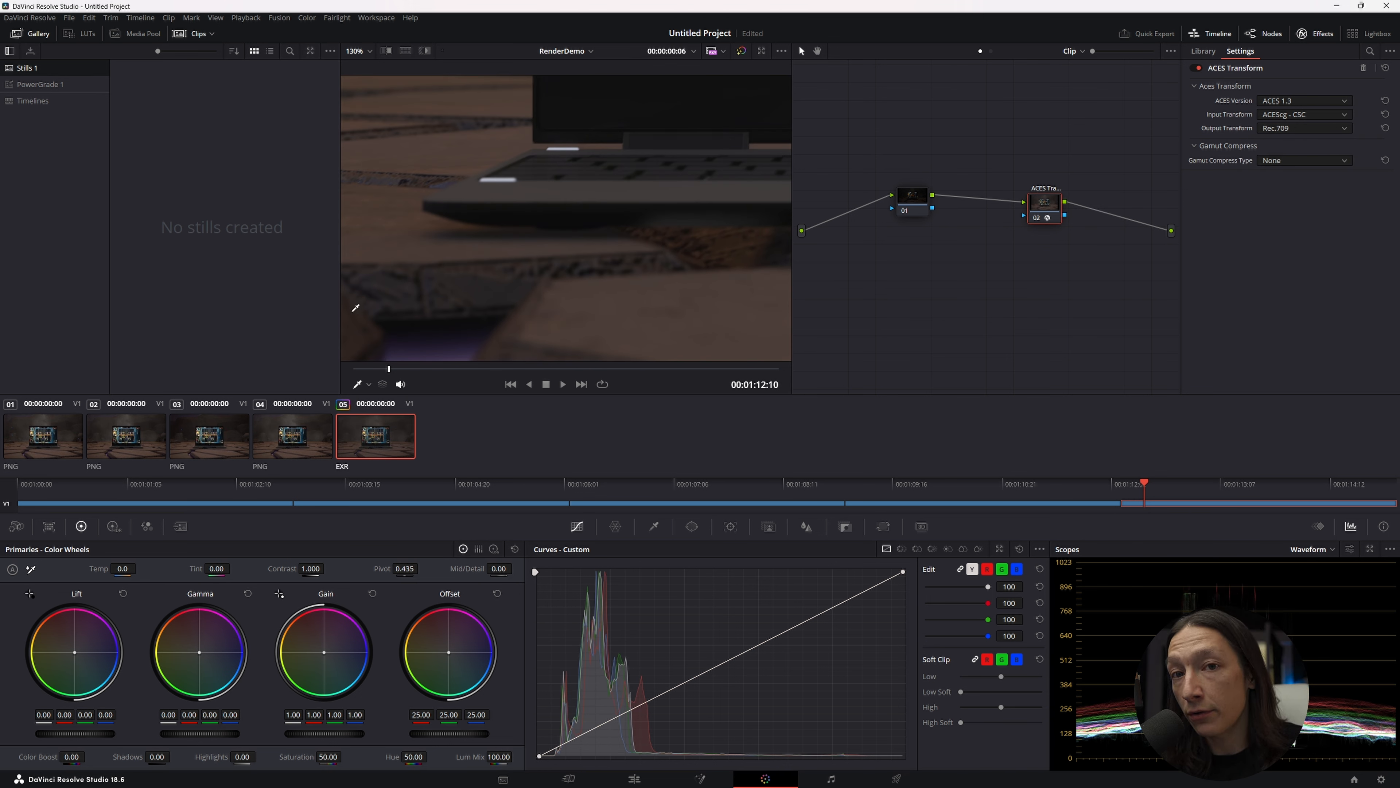
# Check the timeline and output color spaces in the project's Color Management settings, leaving them as they are
pyautogui.click(1381, 779)
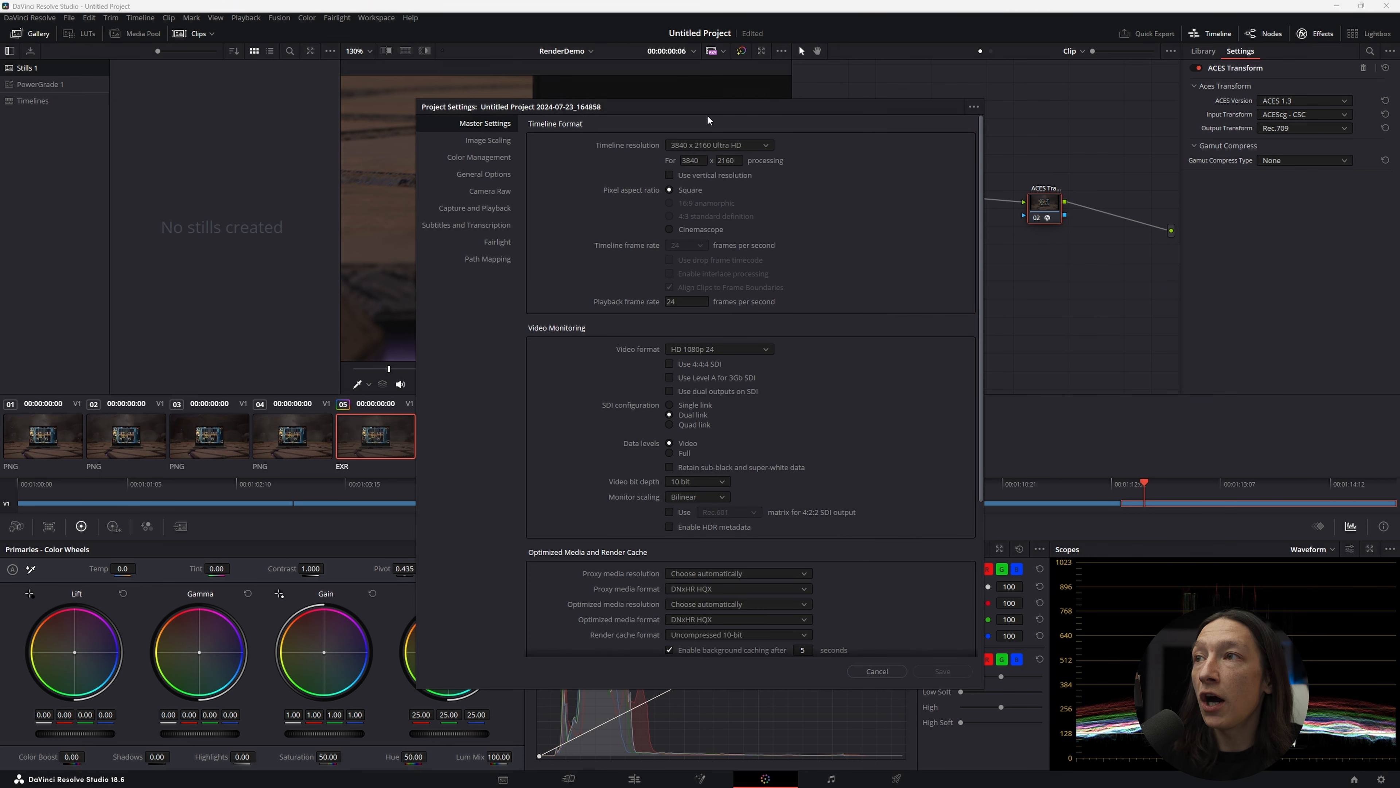
pyautogui.click(479, 158)
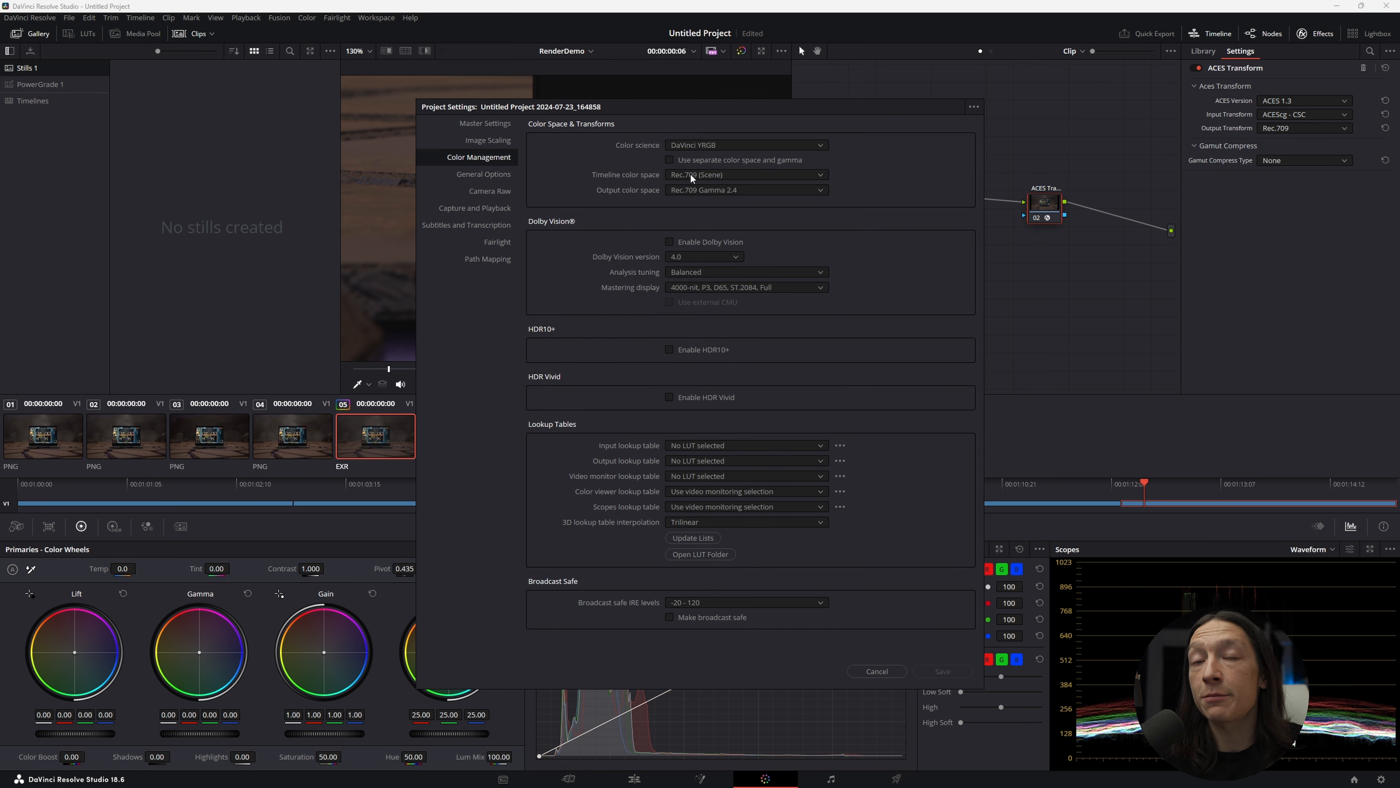
pyautogui.click(876, 670)
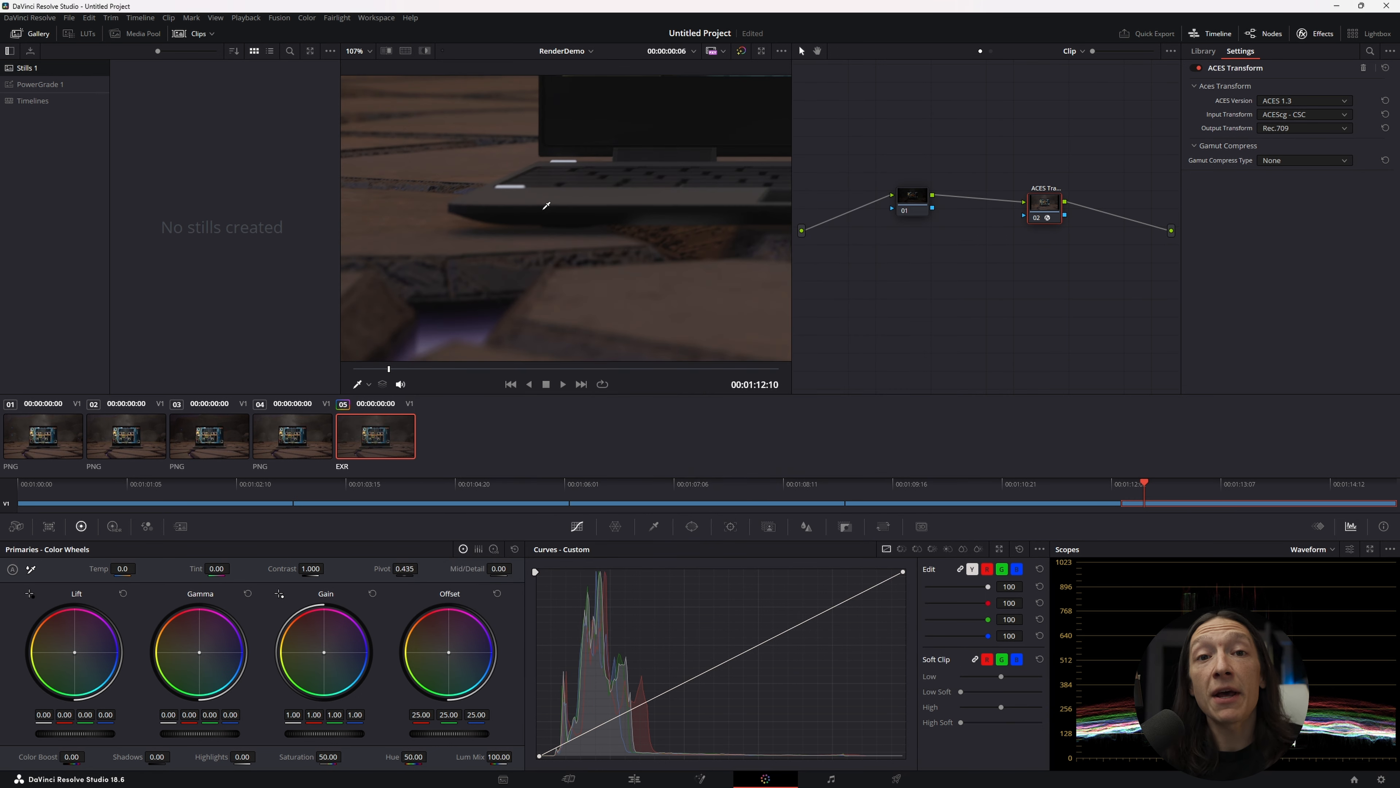
# Switch back and forth between PNG_2K and the ACES-transformed EXR clip to compare the color and contrast of their full frames
pyautogui.scroll(-10, 550, 203)
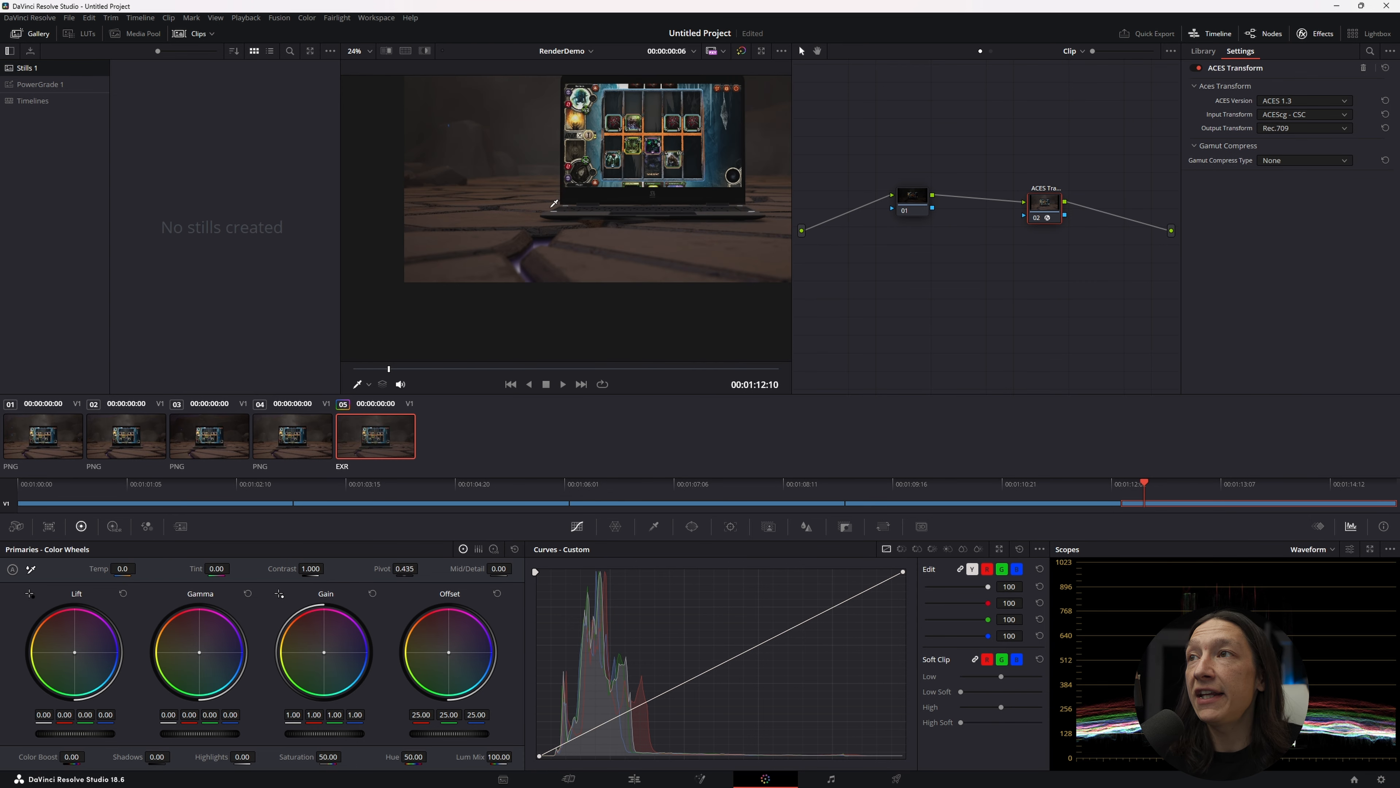
pyautogui.moveTo(627, 157); pyautogui.dragTo(563, 215, button='middle')
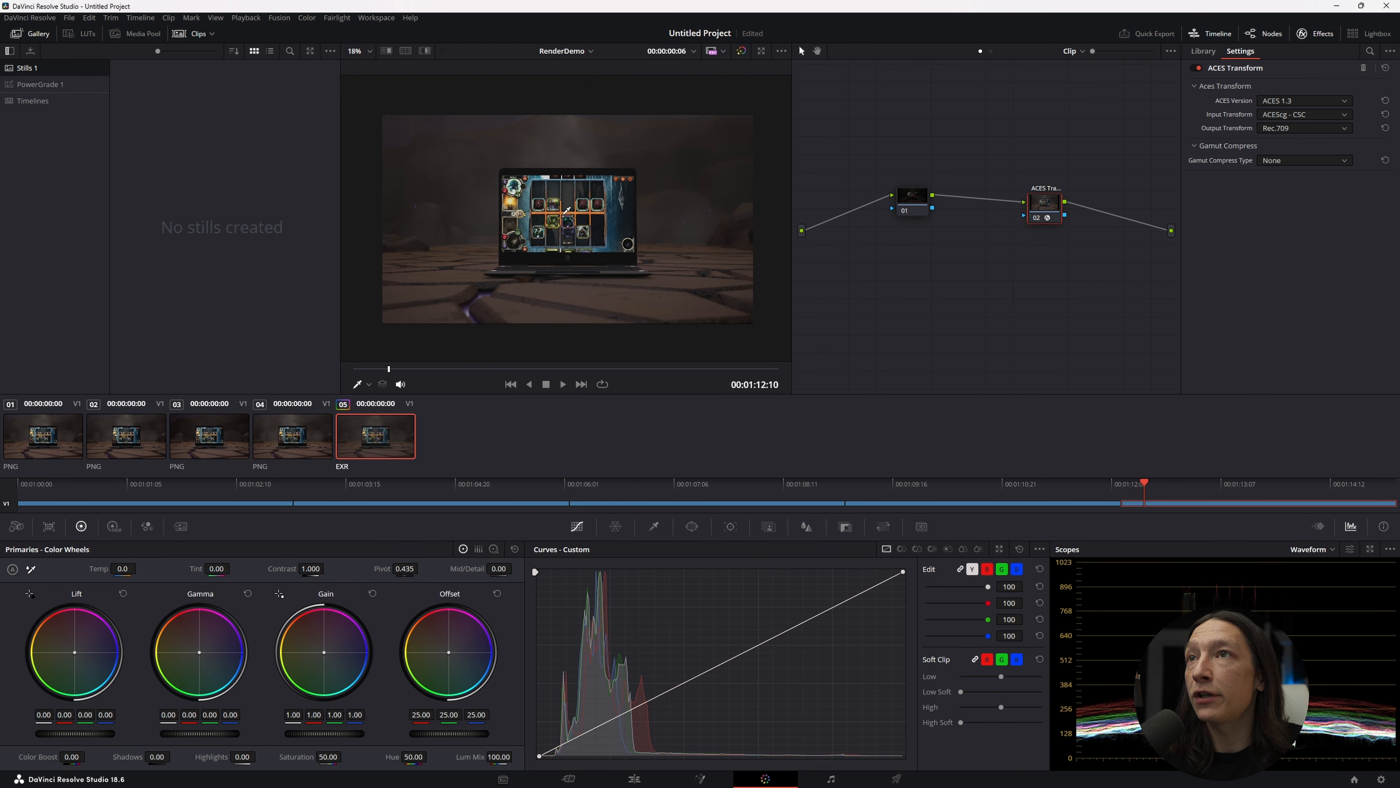
pyautogui.click(371, 55)
pyautogui.click(378, 60)
pyautogui.click(362, 49)
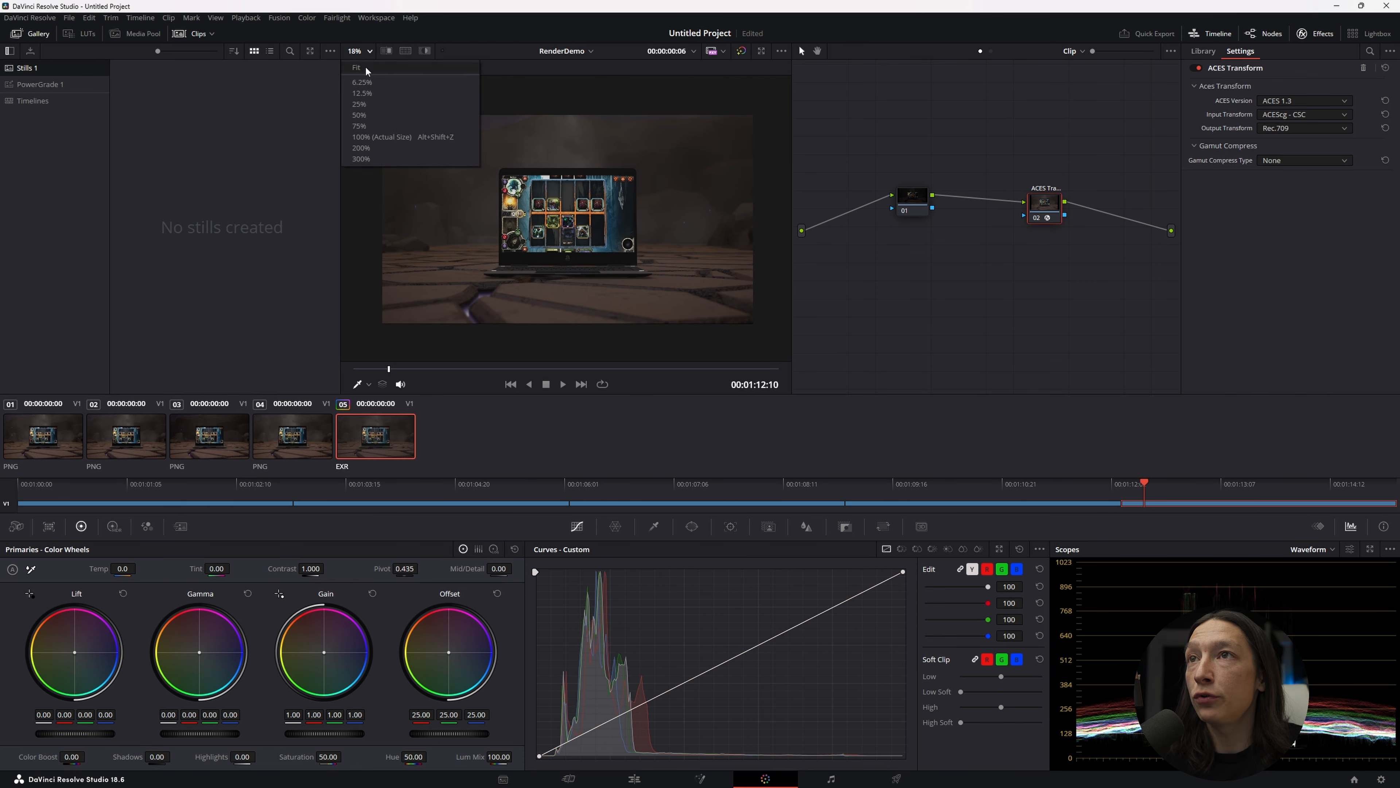
pyautogui.click(365, 67)
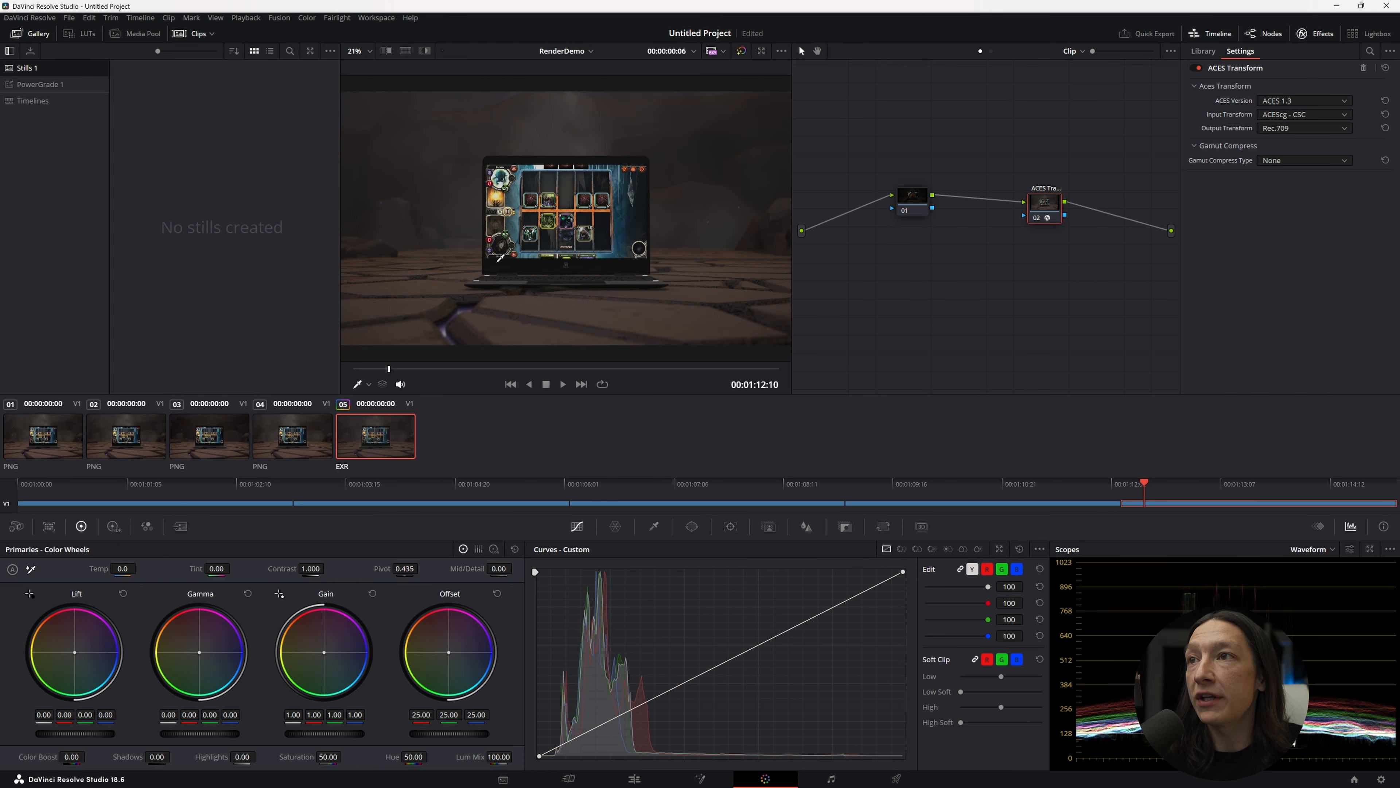
pyautogui.click(53, 442)
pyautogui.click(388, 434)
pyautogui.click(57, 439)
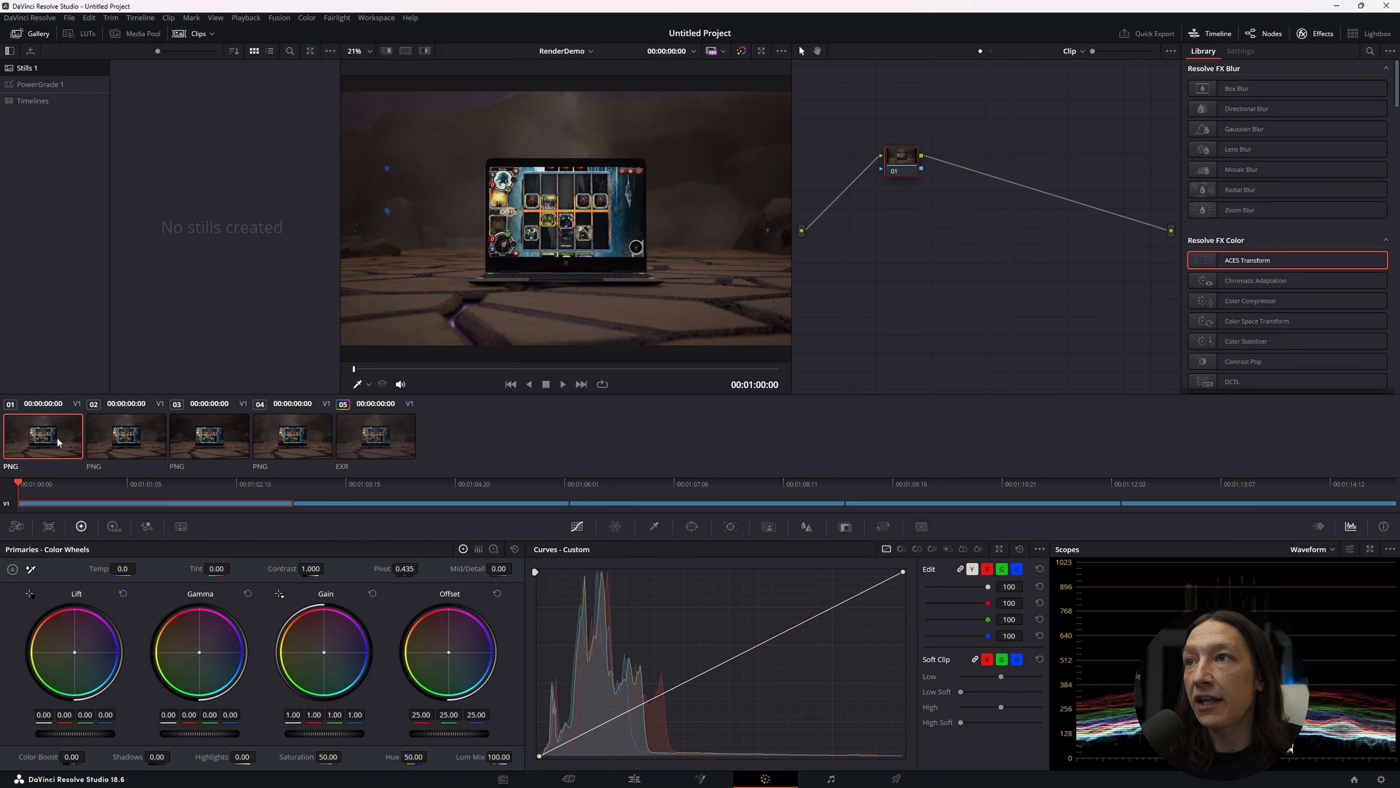
pyautogui.click(365, 444)
pyautogui.click(25, 439)
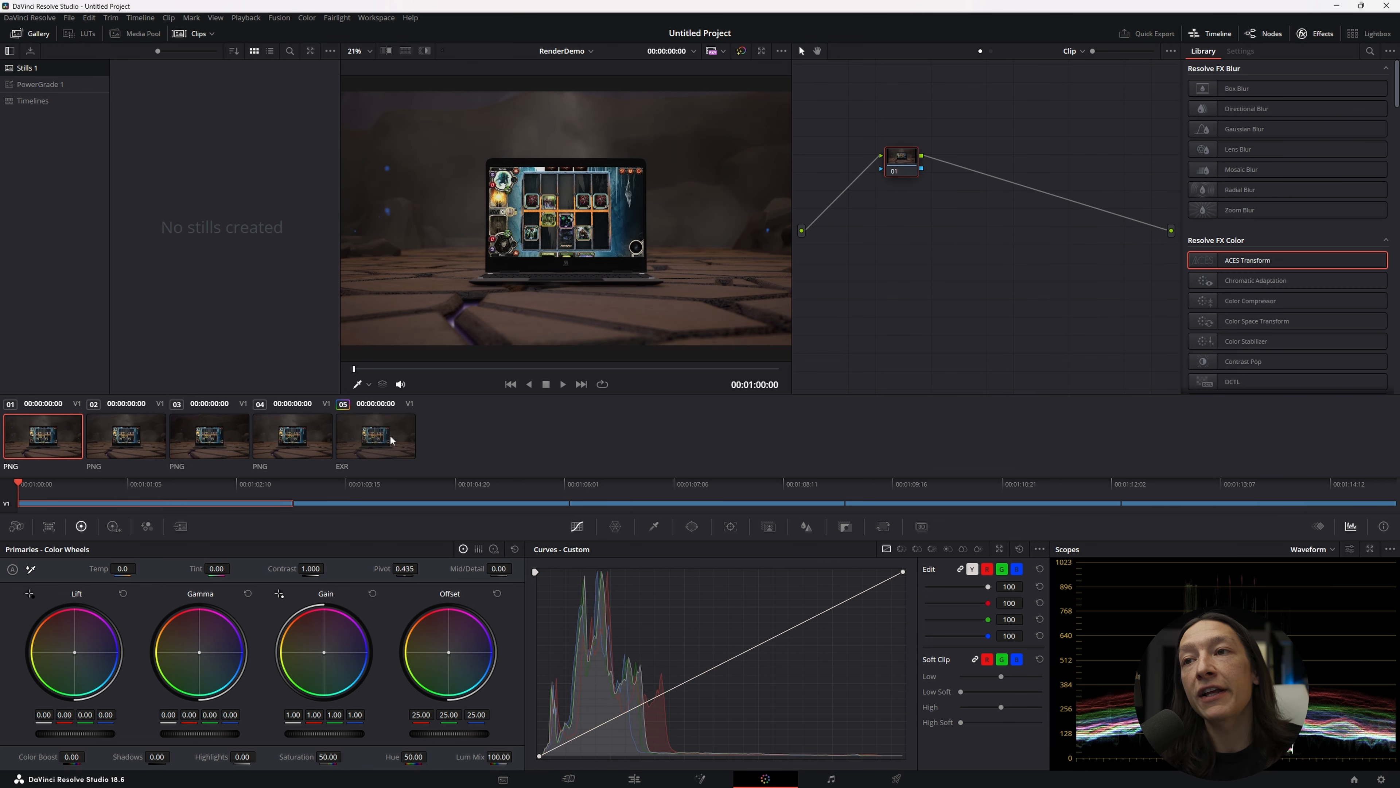
pyautogui.click(389, 440)
pyautogui.click(41, 452)
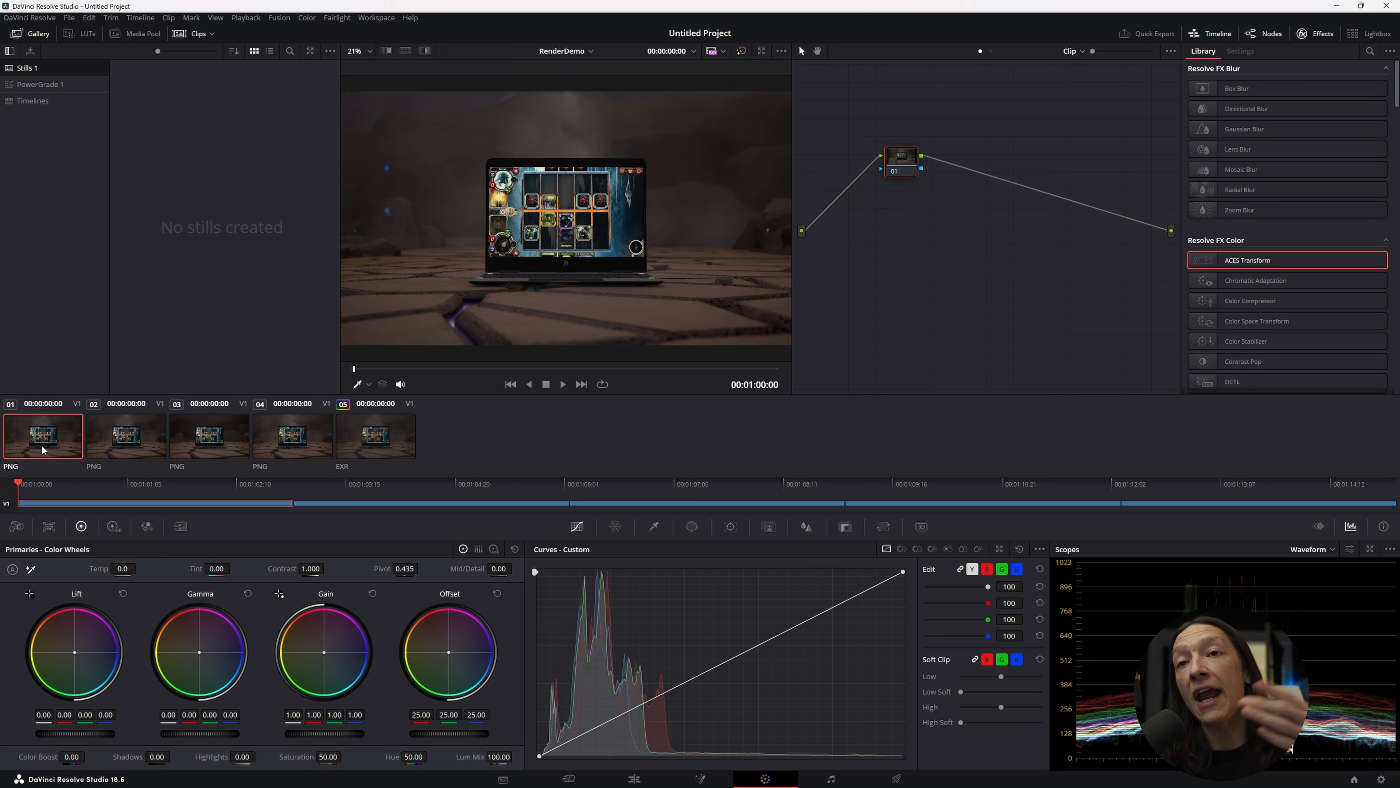
pyautogui.click(376, 437)
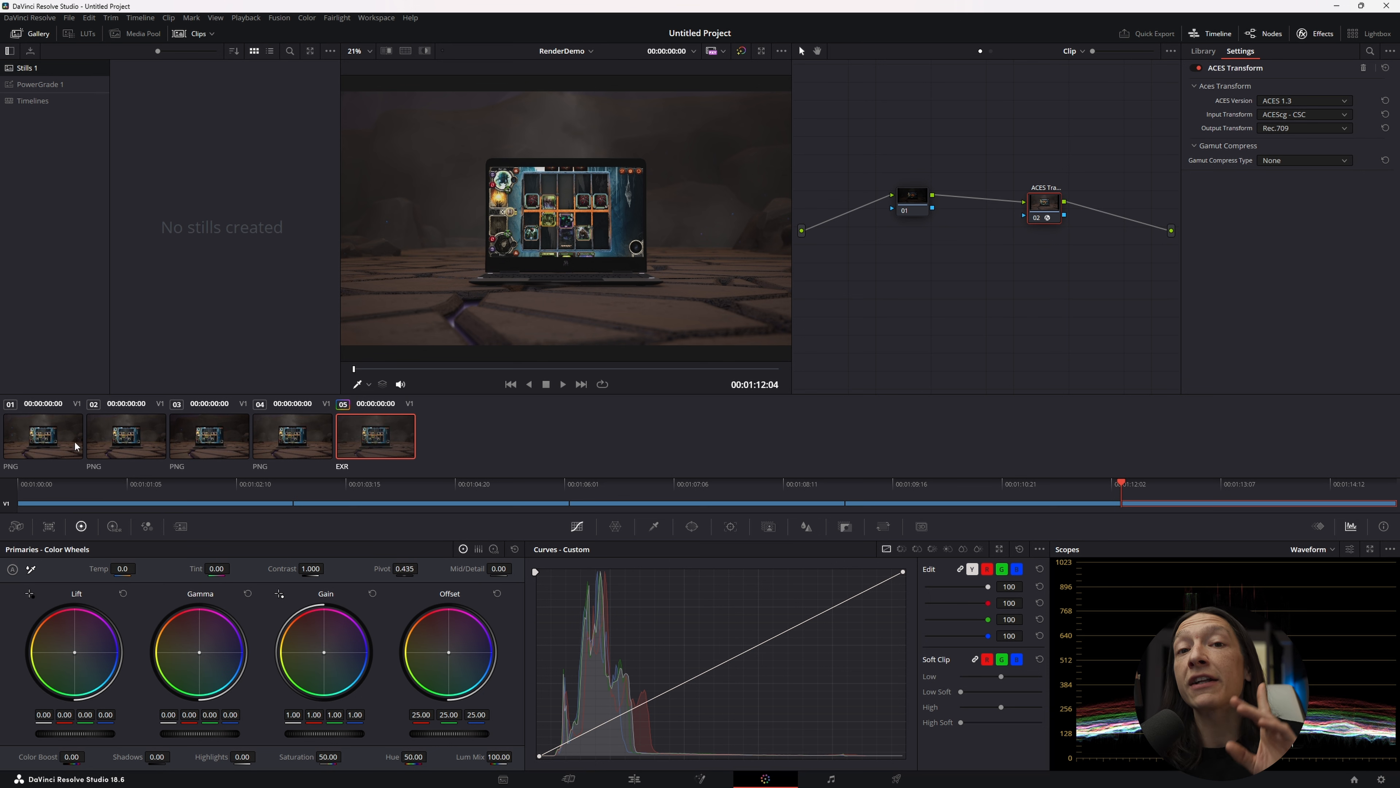
# Give the PNG_2K clip an S-shaped custom curve on node 01, with lowered shadows and raised highlights
pyautogui.click(41, 435)
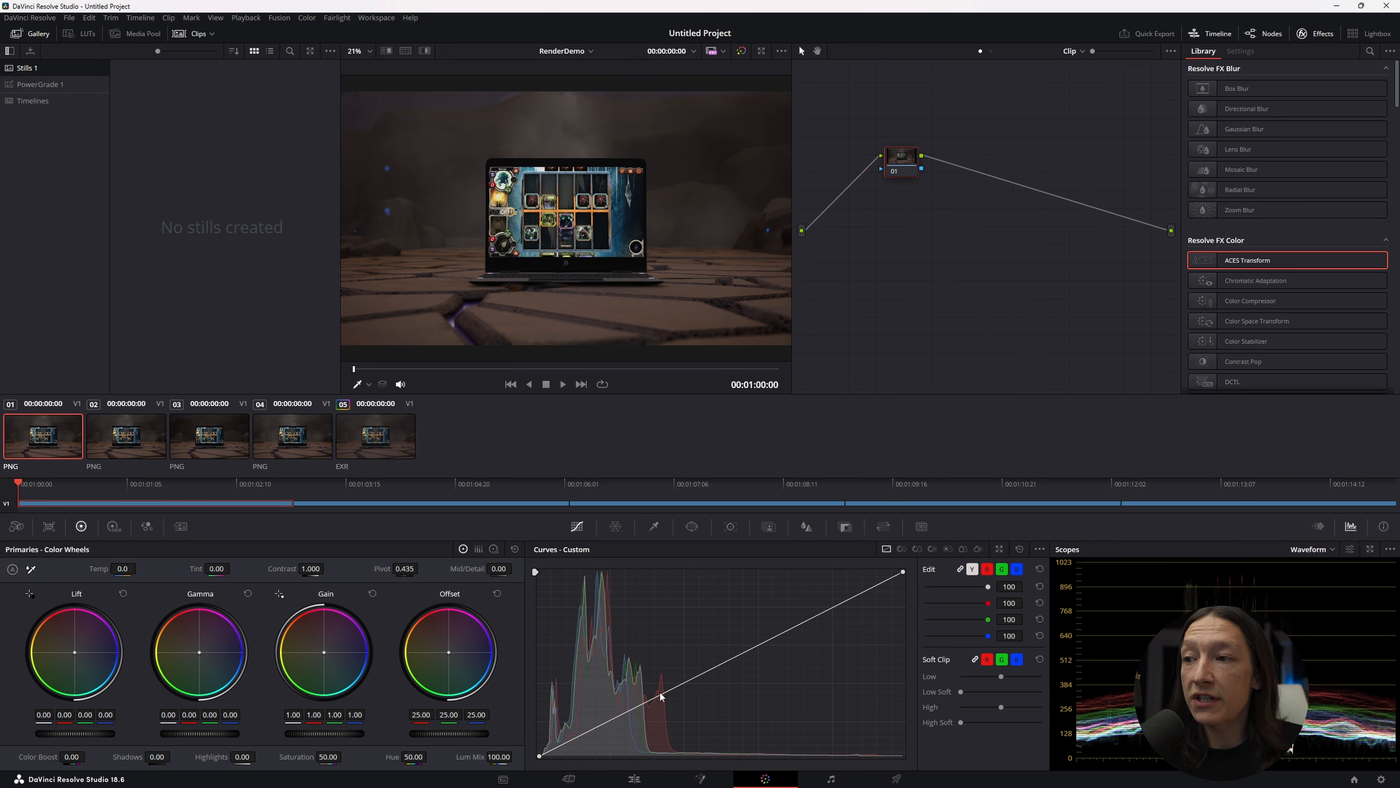
pyautogui.moveTo(909, 166); pyautogui.dragTo(924, 211)
pyautogui.moveTo(666, 691); pyautogui.dragTo(645, 722)
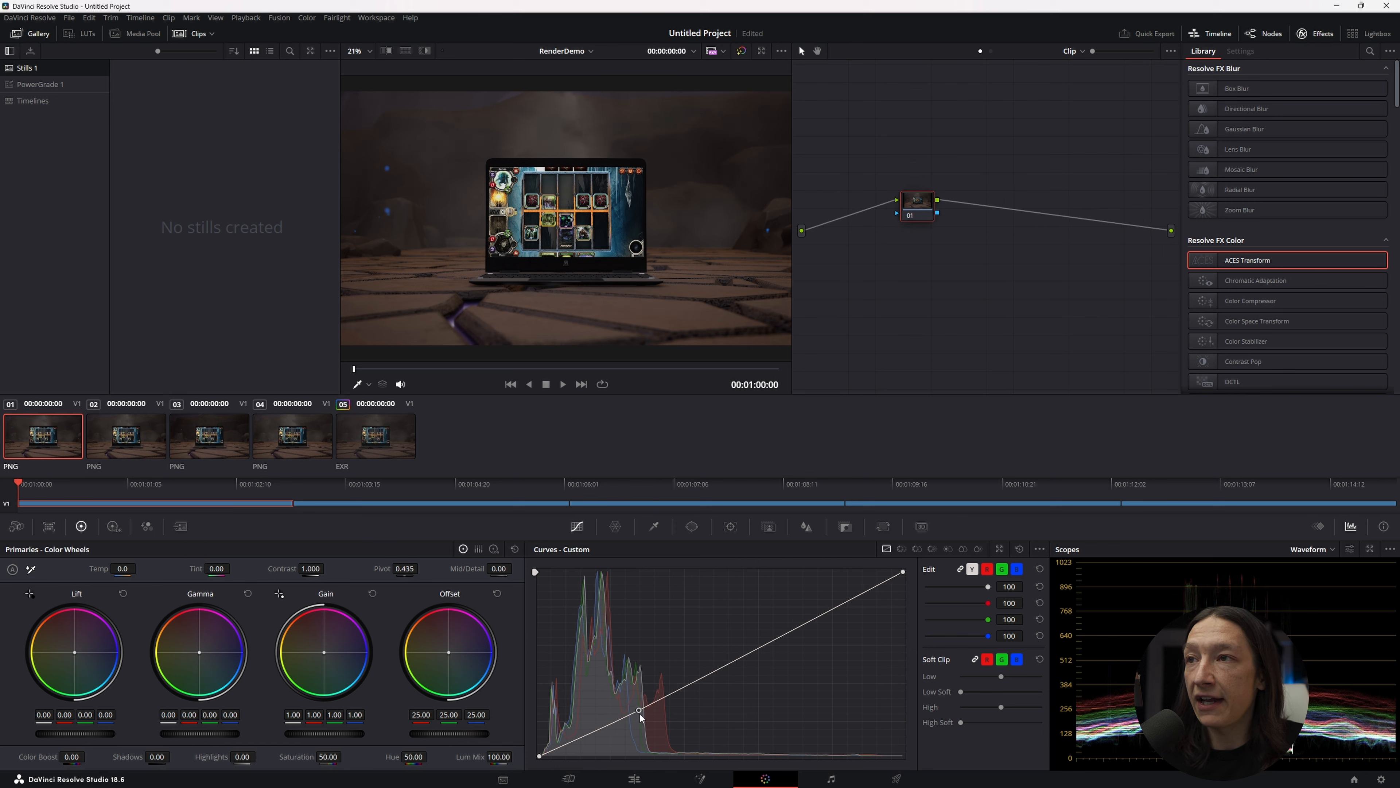
pyautogui.moveTo(812, 633); pyautogui.dragTo(778, 599)
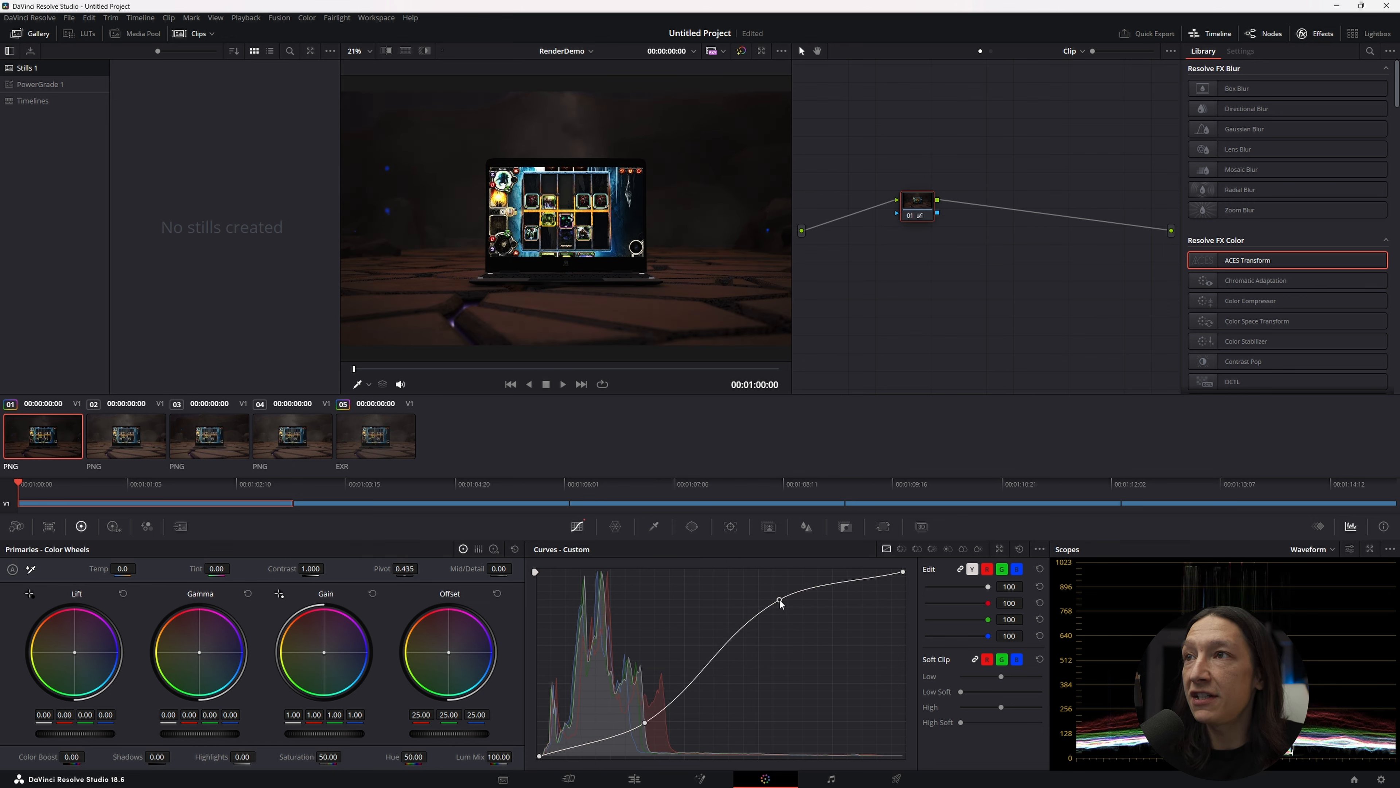
pyautogui.moveTo(644, 721); pyautogui.dragTo(638, 712)
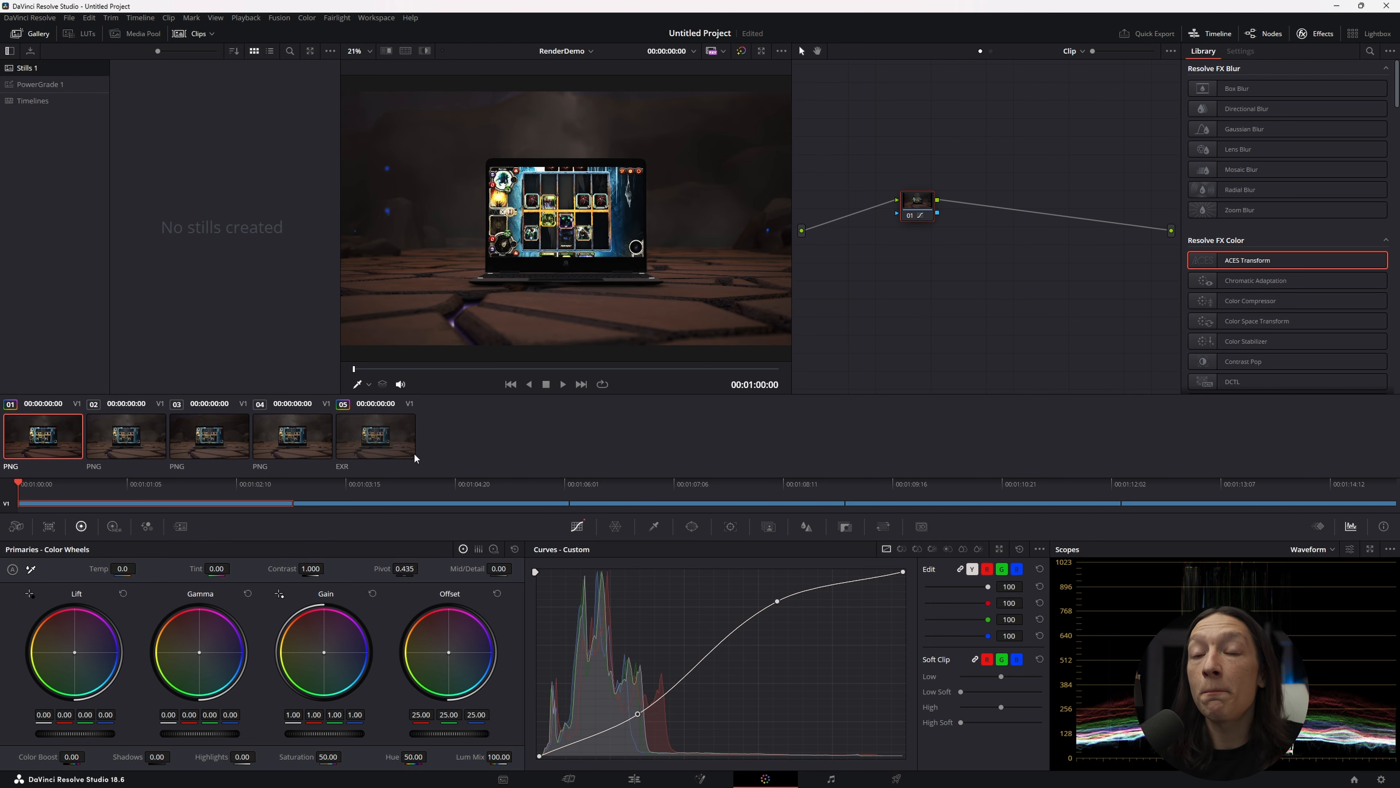
# Shape a similar contrast S-curve on node 01 of the EXR_4K_ACES clip, ahead of its ACES Transform
pyautogui.click(389, 437)
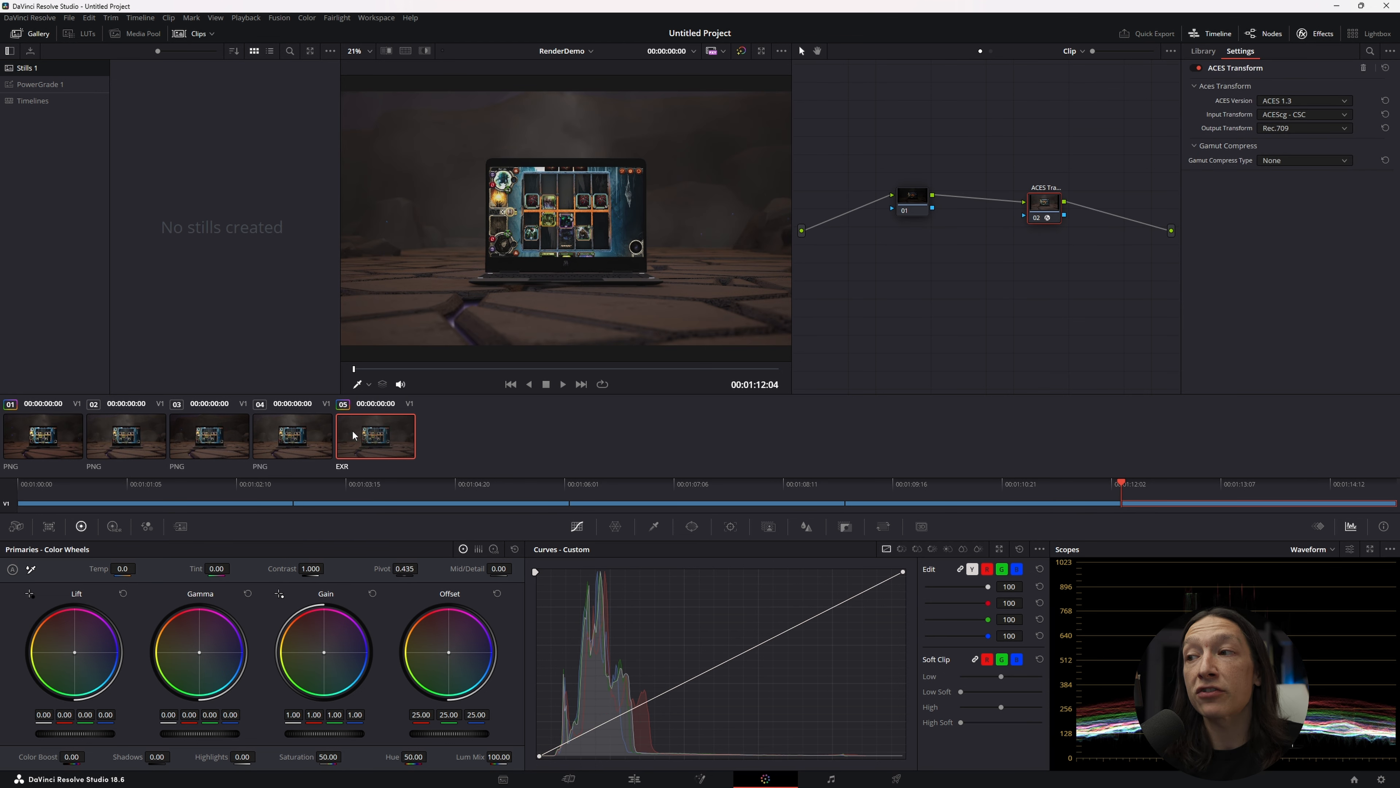
pyautogui.moveTo(913, 211); pyautogui.dragTo(897, 211)
pyautogui.click(664, 705)
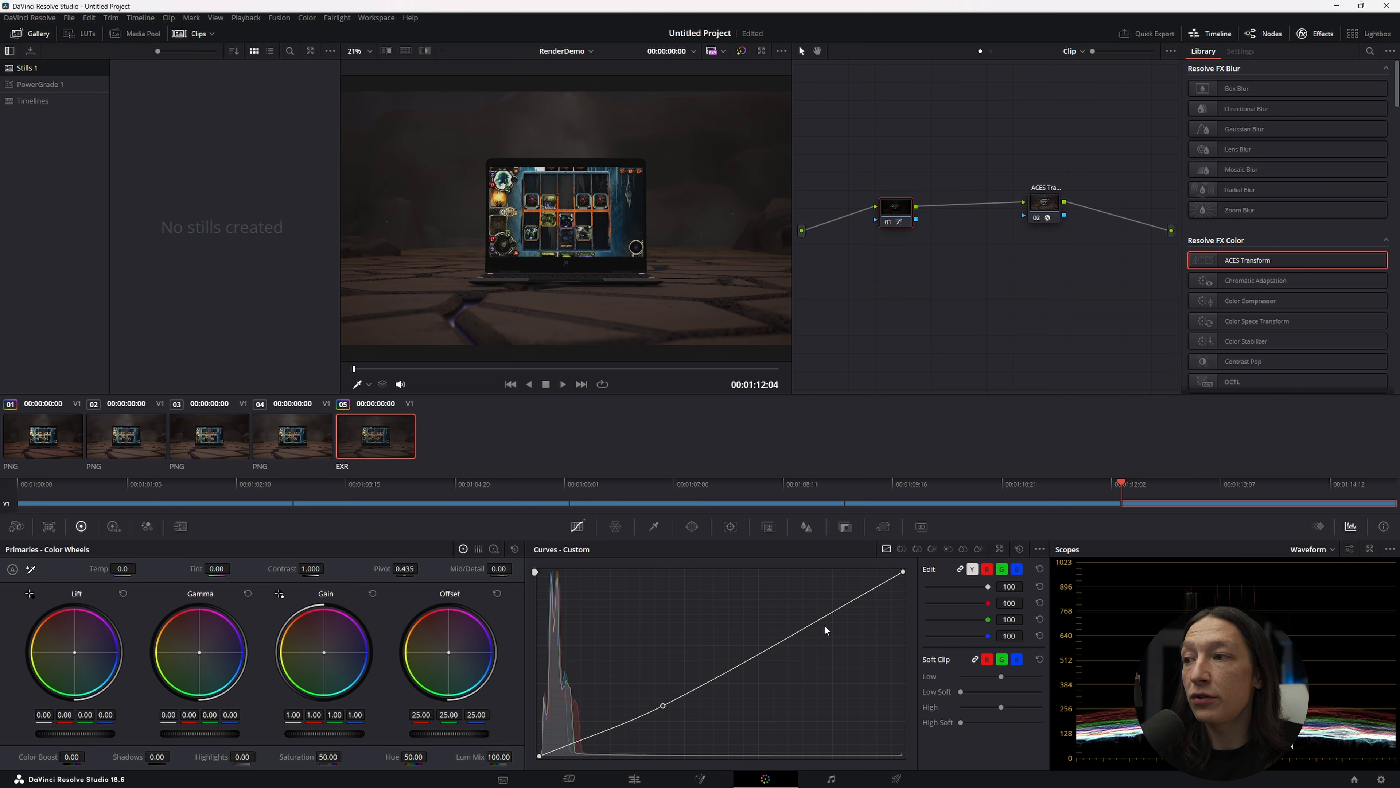
pyautogui.moveTo(823, 624); pyautogui.dragTo(785, 587)
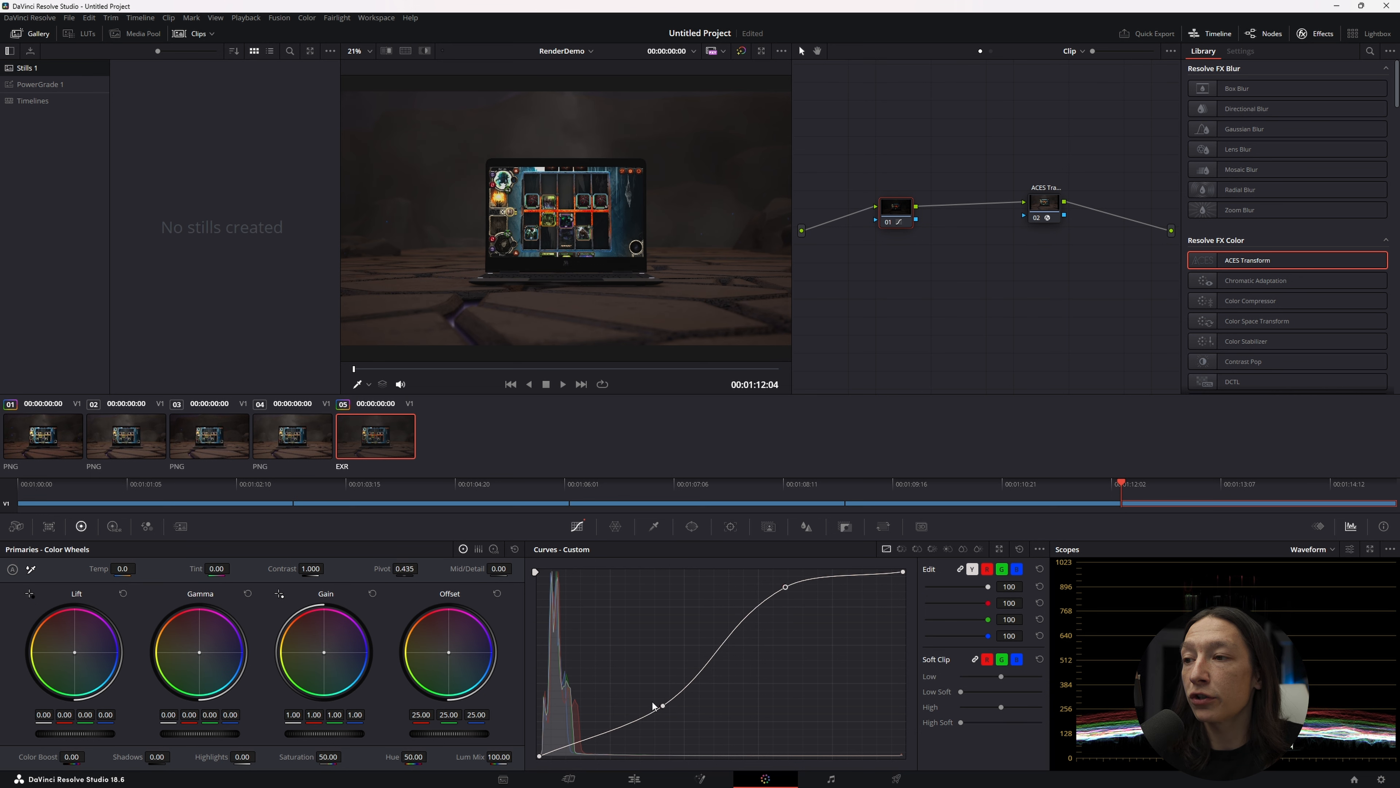
pyautogui.moveTo(663, 706); pyautogui.dragTo(650, 706)
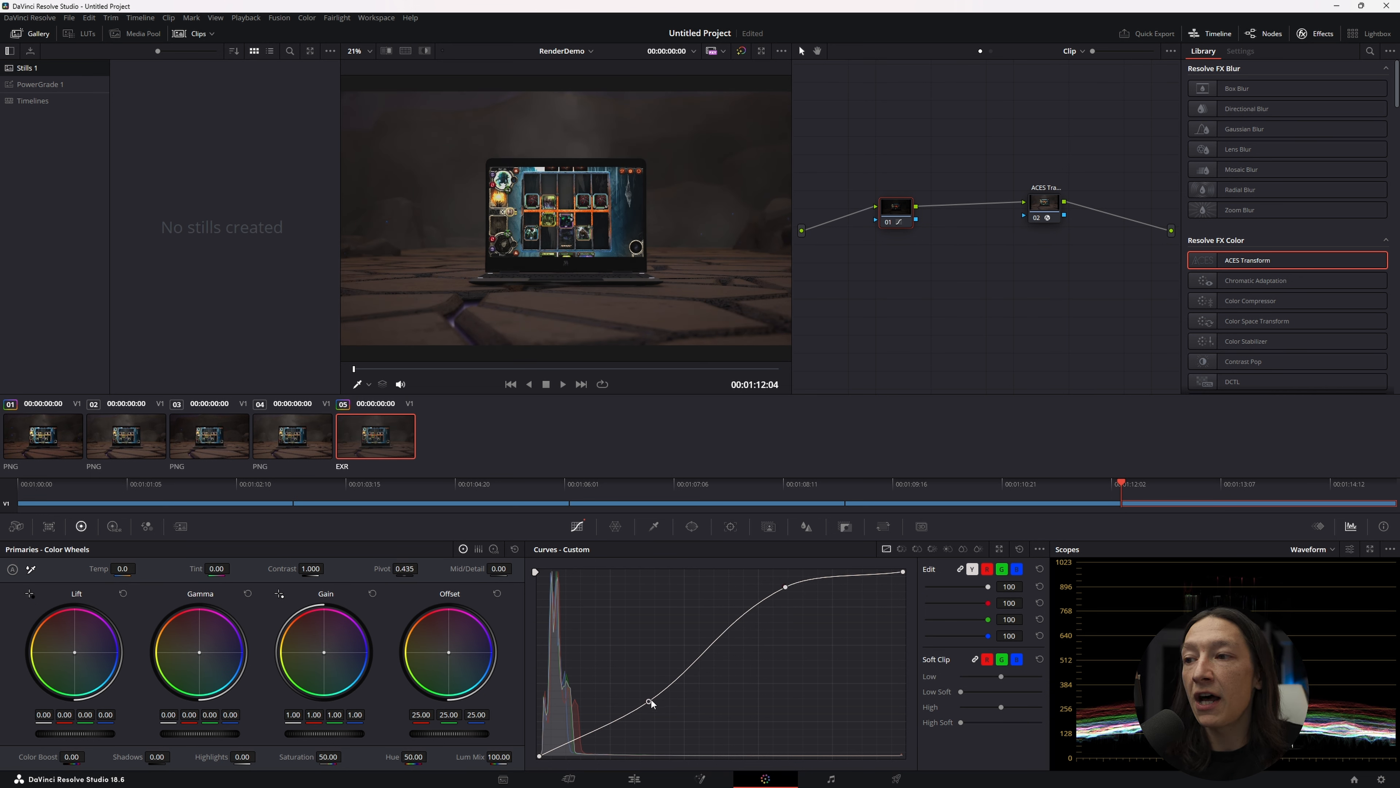
pyautogui.moveTo(650, 701); pyautogui.dragTo(663, 695)
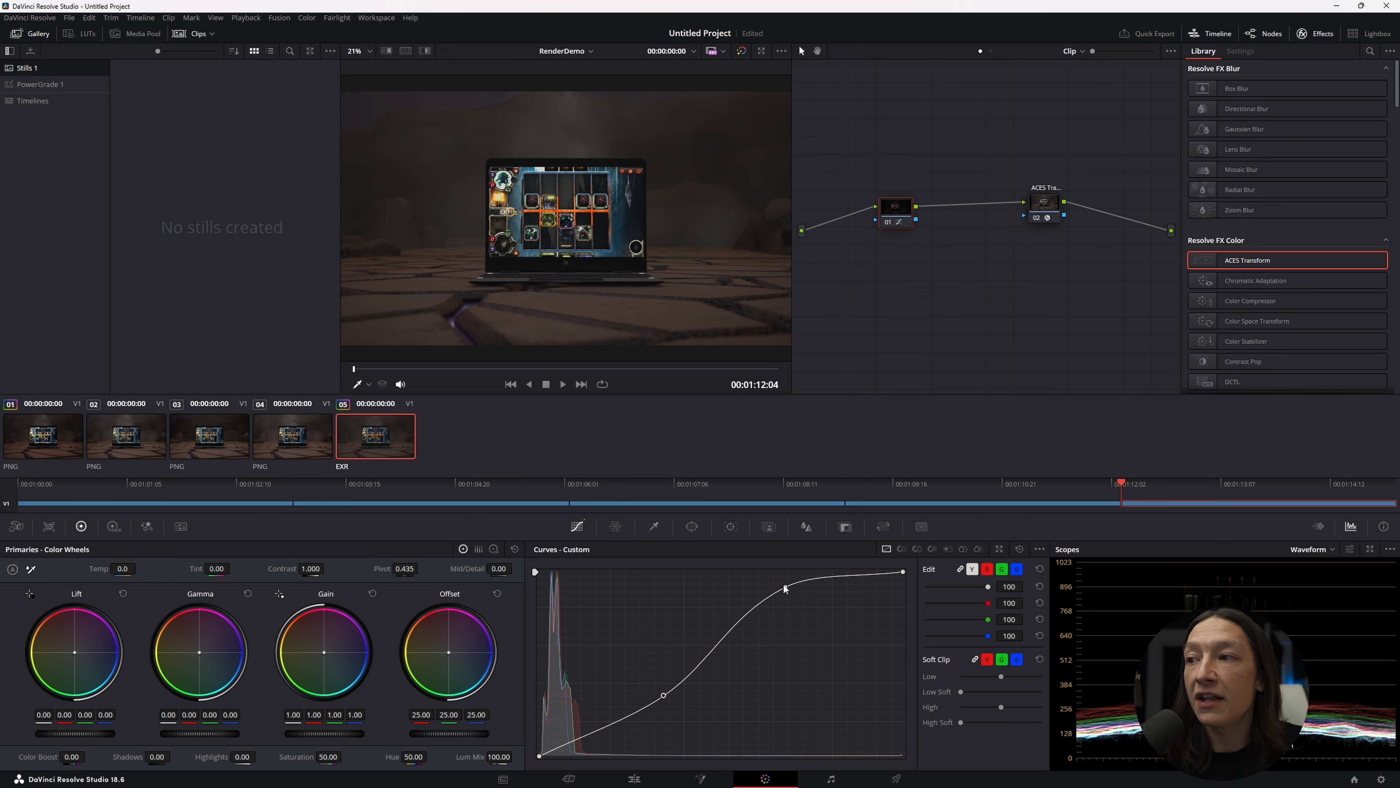
pyautogui.moveTo(785, 587)
pyautogui.mouseDown()
pyautogui.moveTo(794, 603)
pyautogui.moveTo(770, 583)
pyautogui.moveTo(770, 599)
pyautogui.mouseUp()
# Compare the laptop screen colors of the curve-graded EXR_4K_ACES and PNG_2K clips up close, checking a further frame of the EXR
pyautogui.scroll(5, 568, 257)
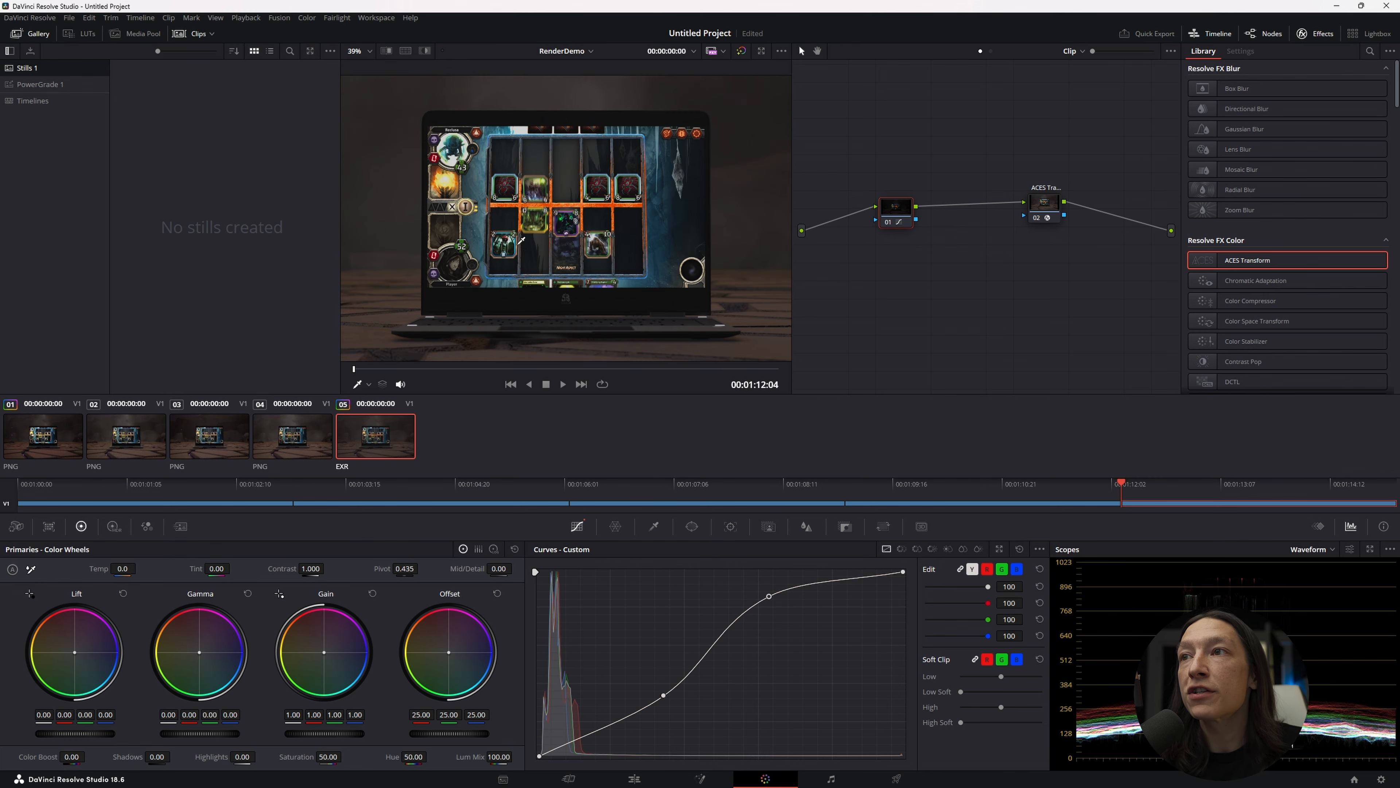
pyautogui.scroll(-2, 520, 272)
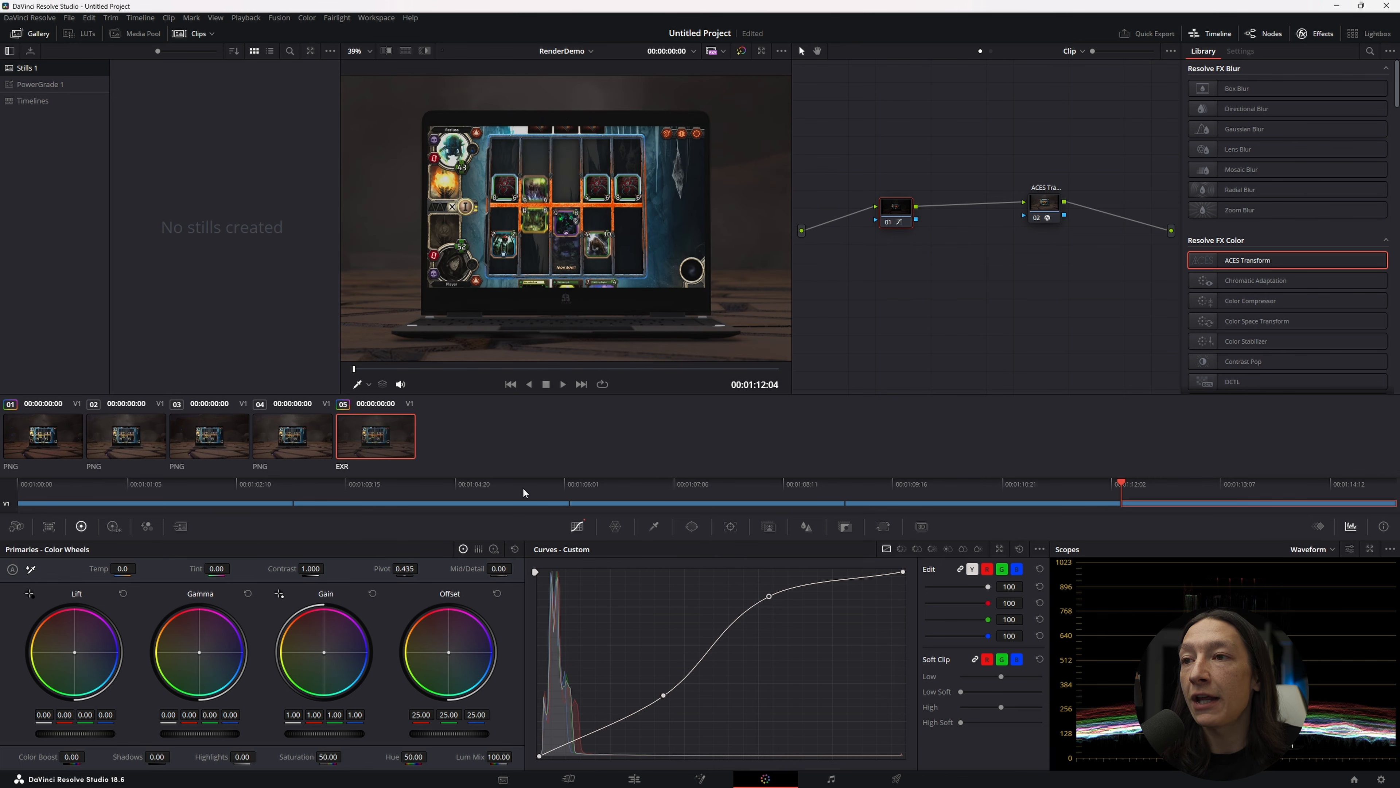
pyautogui.moveTo(1137, 498); pyautogui.dragTo(1195, 490)
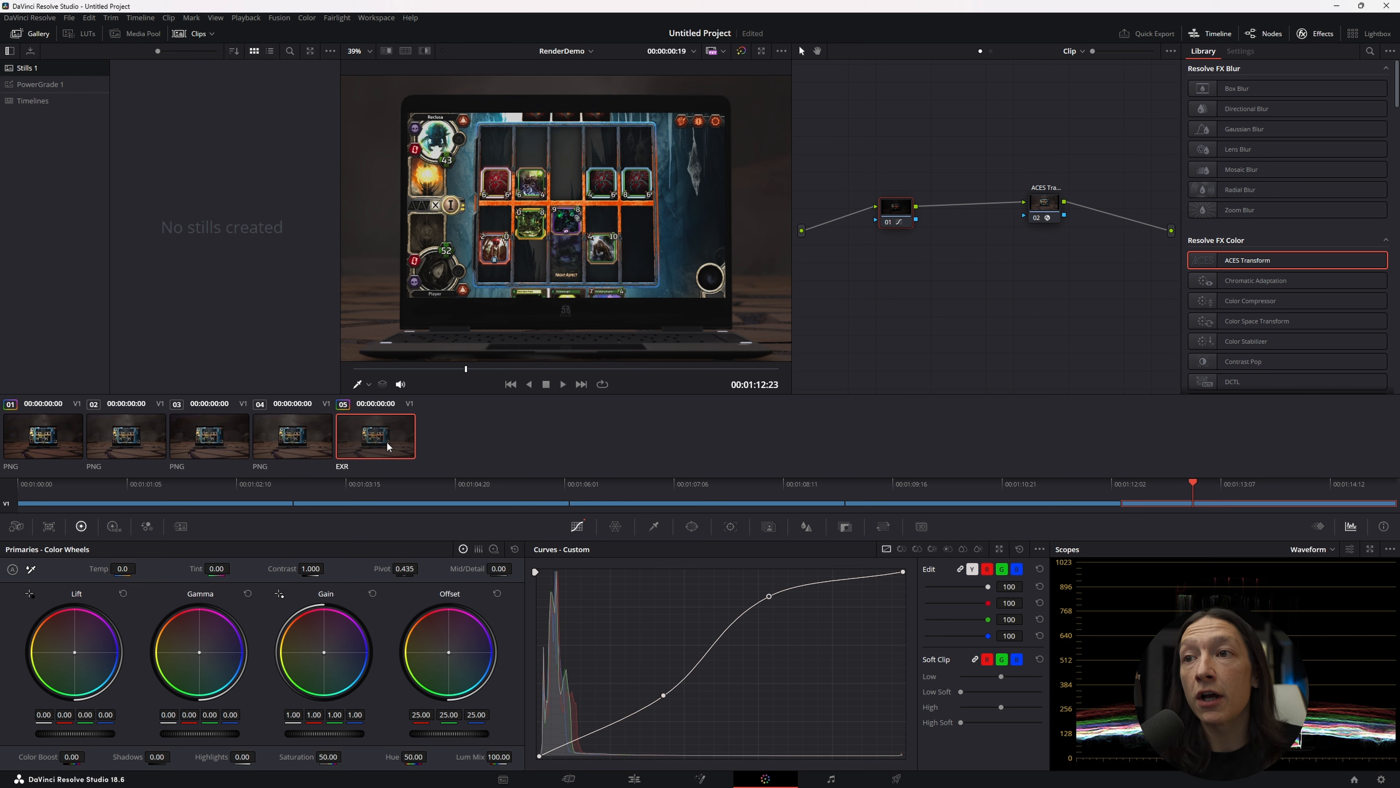
pyautogui.click(19, 434)
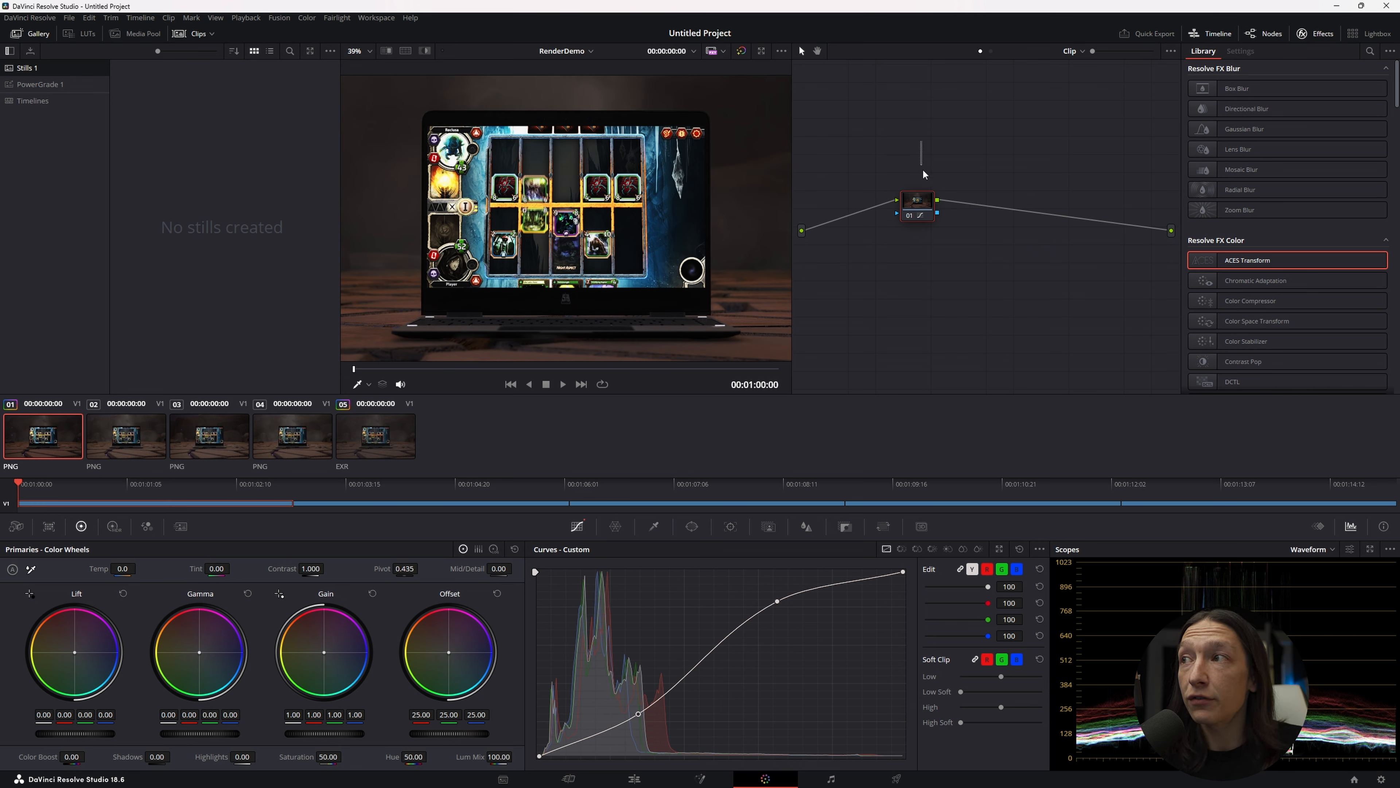
pyautogui.click(375, 435)
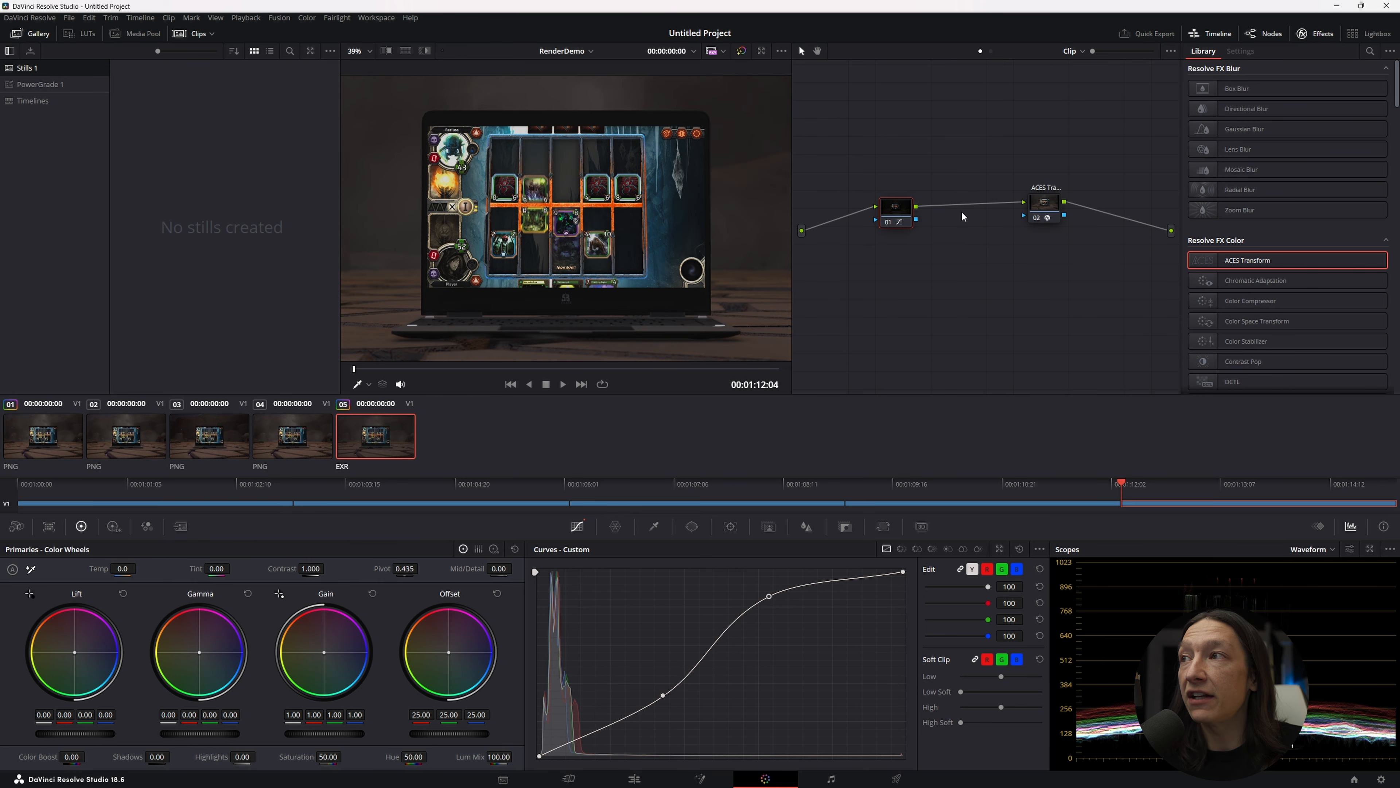
# Delete node 01 from the EXR_4K_ACES clip, keeping only its ACES Transform, and switch to the PNG_2K_NoFog clip
pyautogui.moveTo(869, 173); pyautogui.dragTo(972, 282)
pyautogui.press('Delete')
pyautogui.scroll(-3, 432, 218)
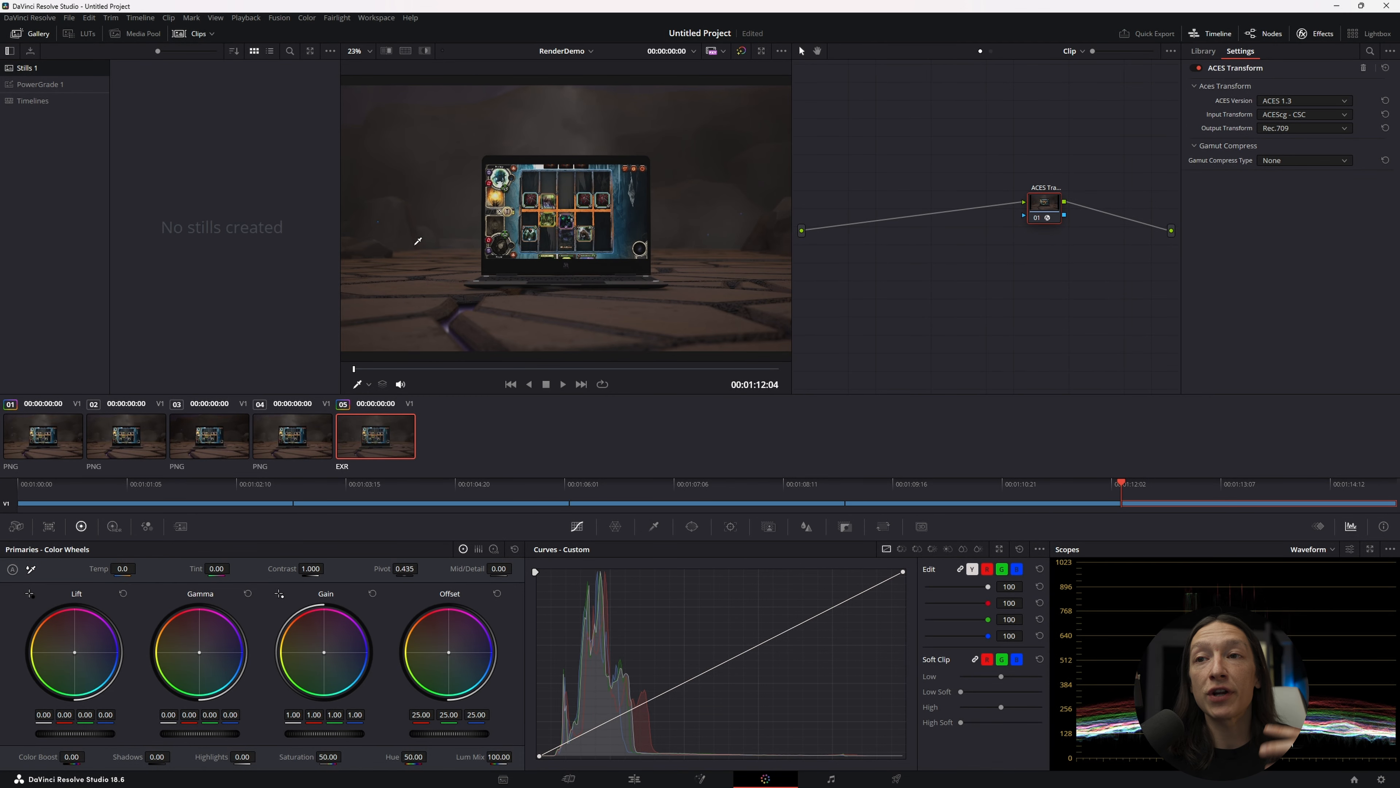
pyautogui.click(210, 436)
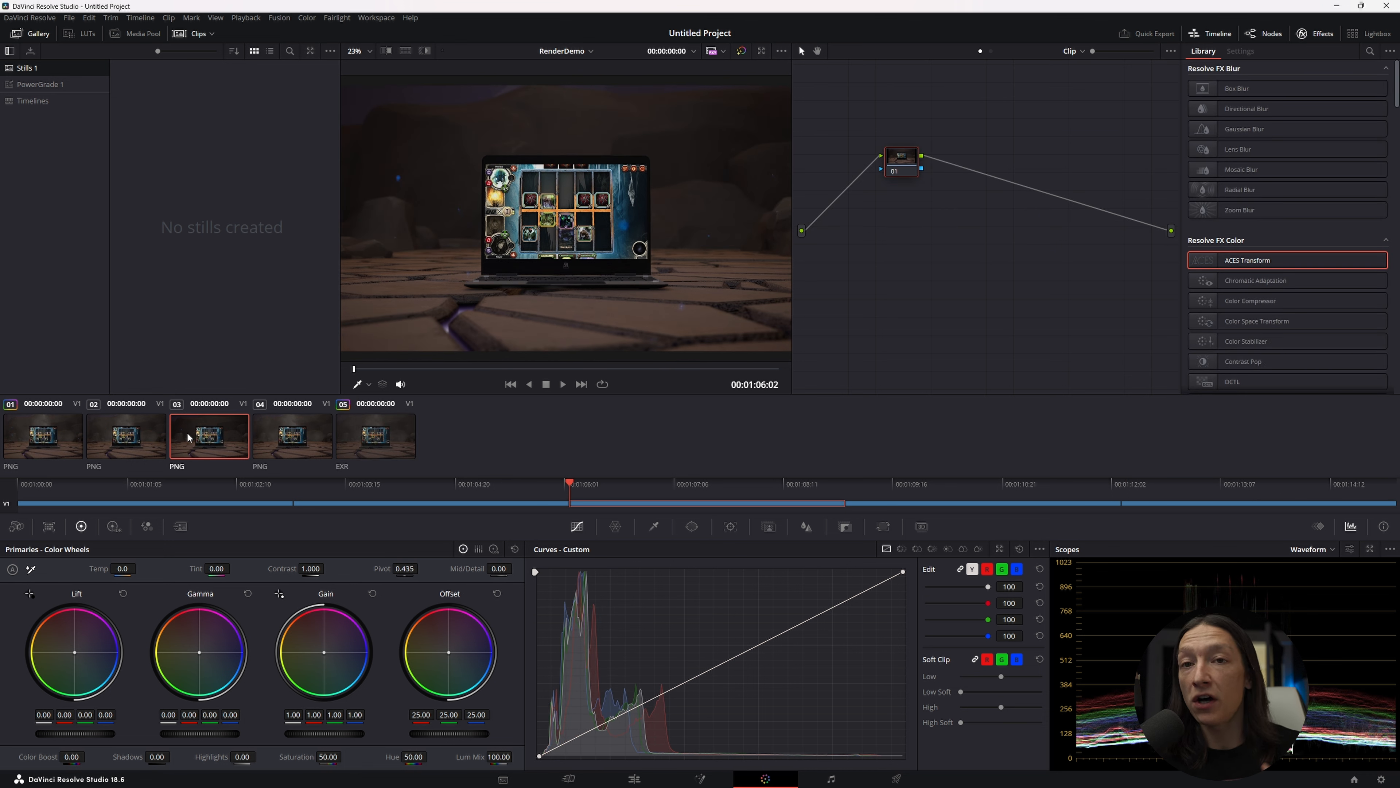
# Select the second PNG clip, switch to Unreal Engine and open the render config of the SFFD_SteamTrailer_Reclusa job in the Movie Render Queue
pyautogui.click(130, 429)
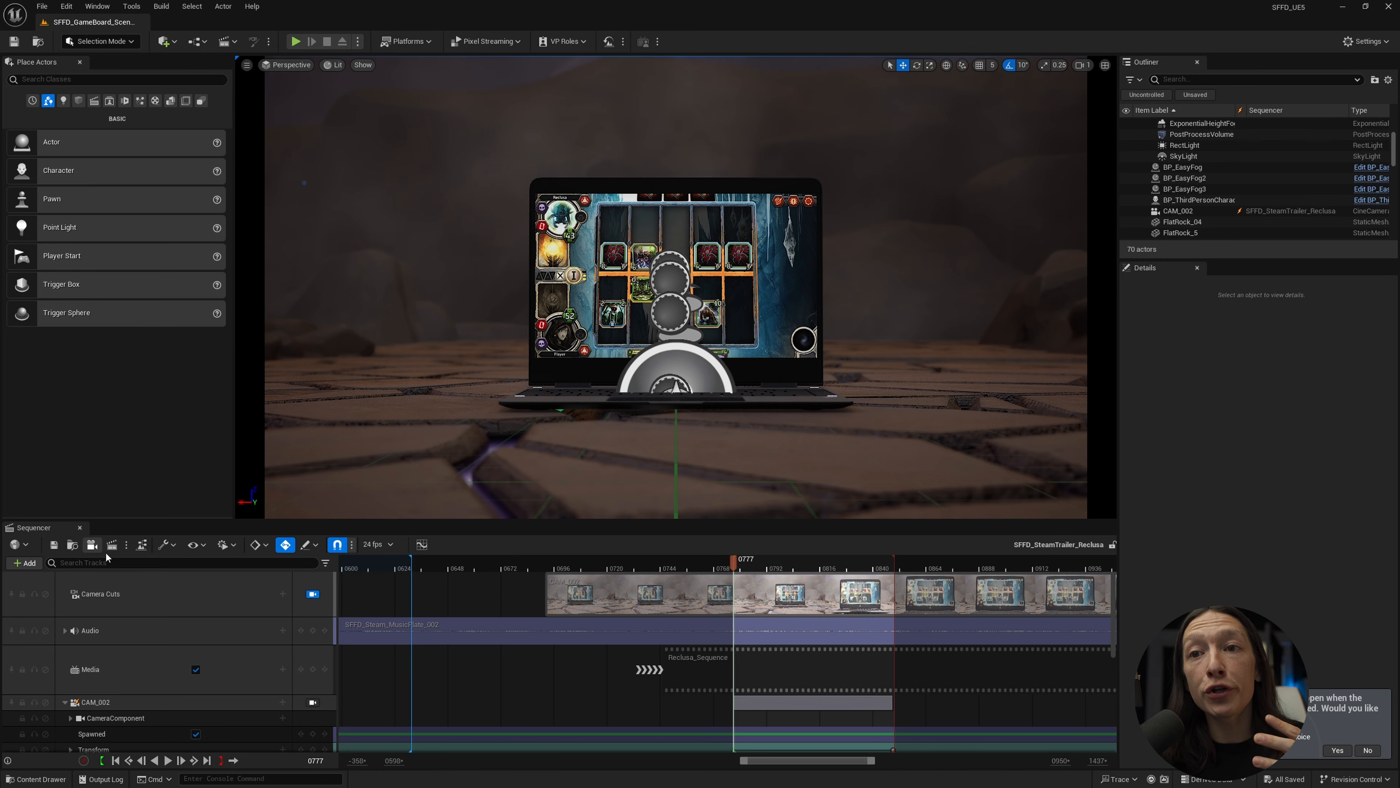
pyautogui.click(93, 545)
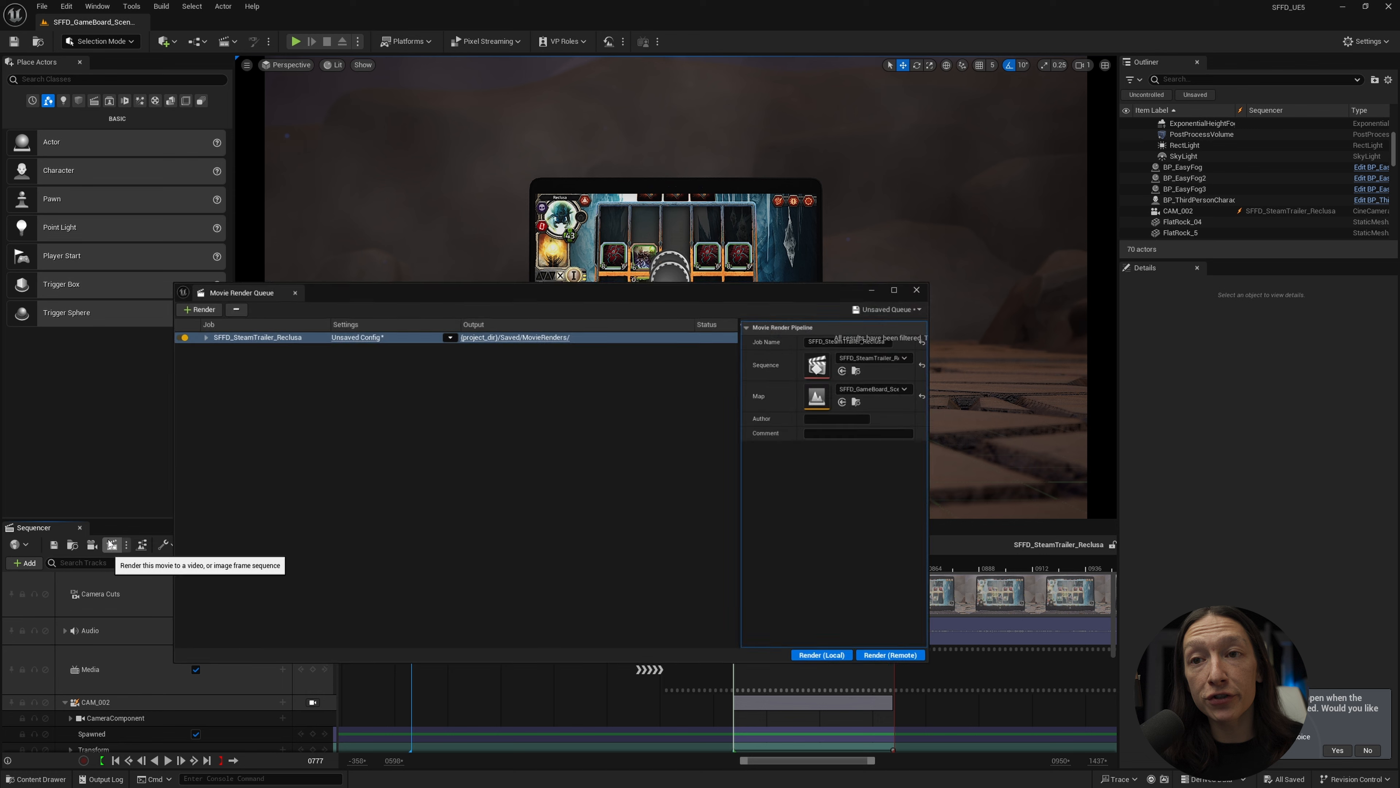
pyautogui.click(360, 340)
# Import the JAGS_BASIC-RENDER-SETTINGS_1x8_PNG_2k preset, discarding the unsaved config changes, and review its Anti-aliasing temporal sample count
pyautogui.click(838, 246)
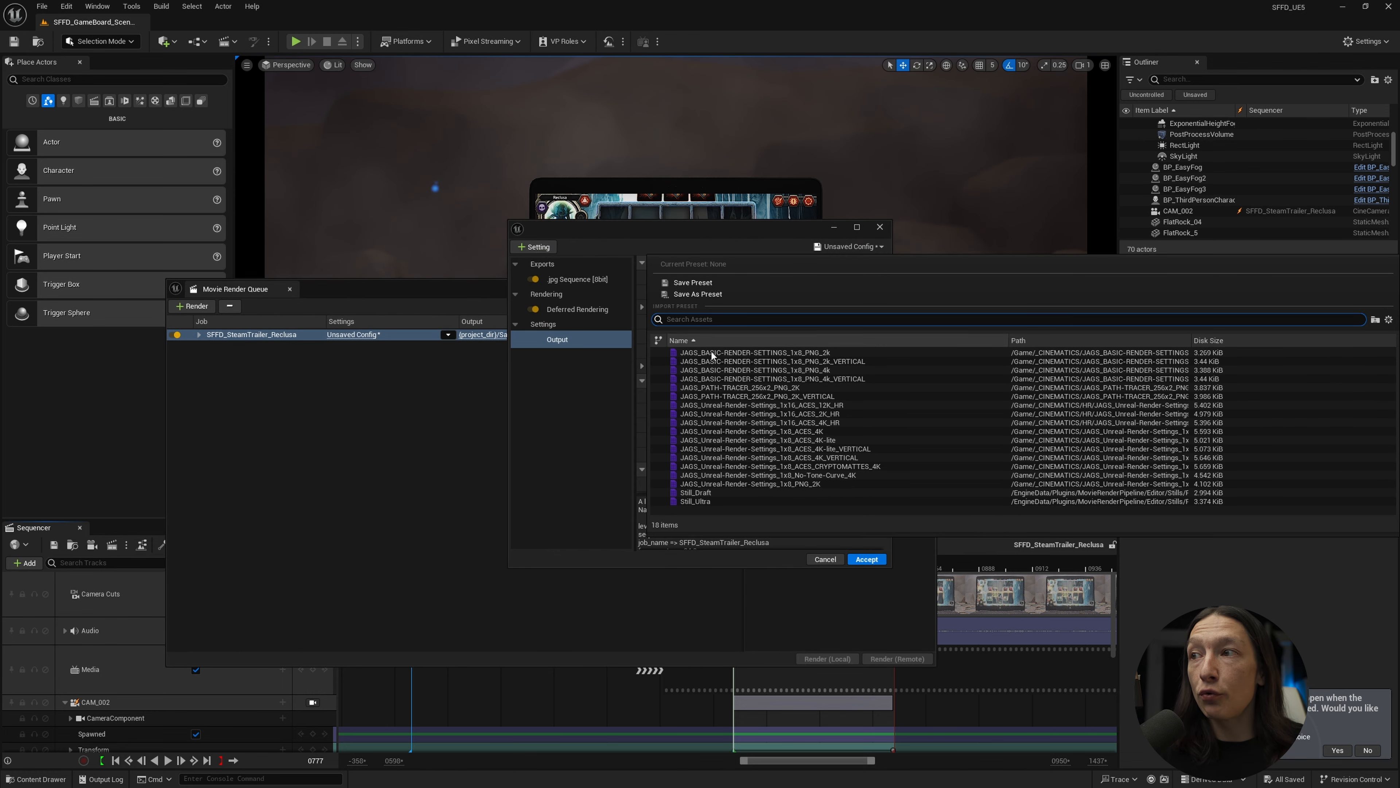
pyautogui.click(761, 355)
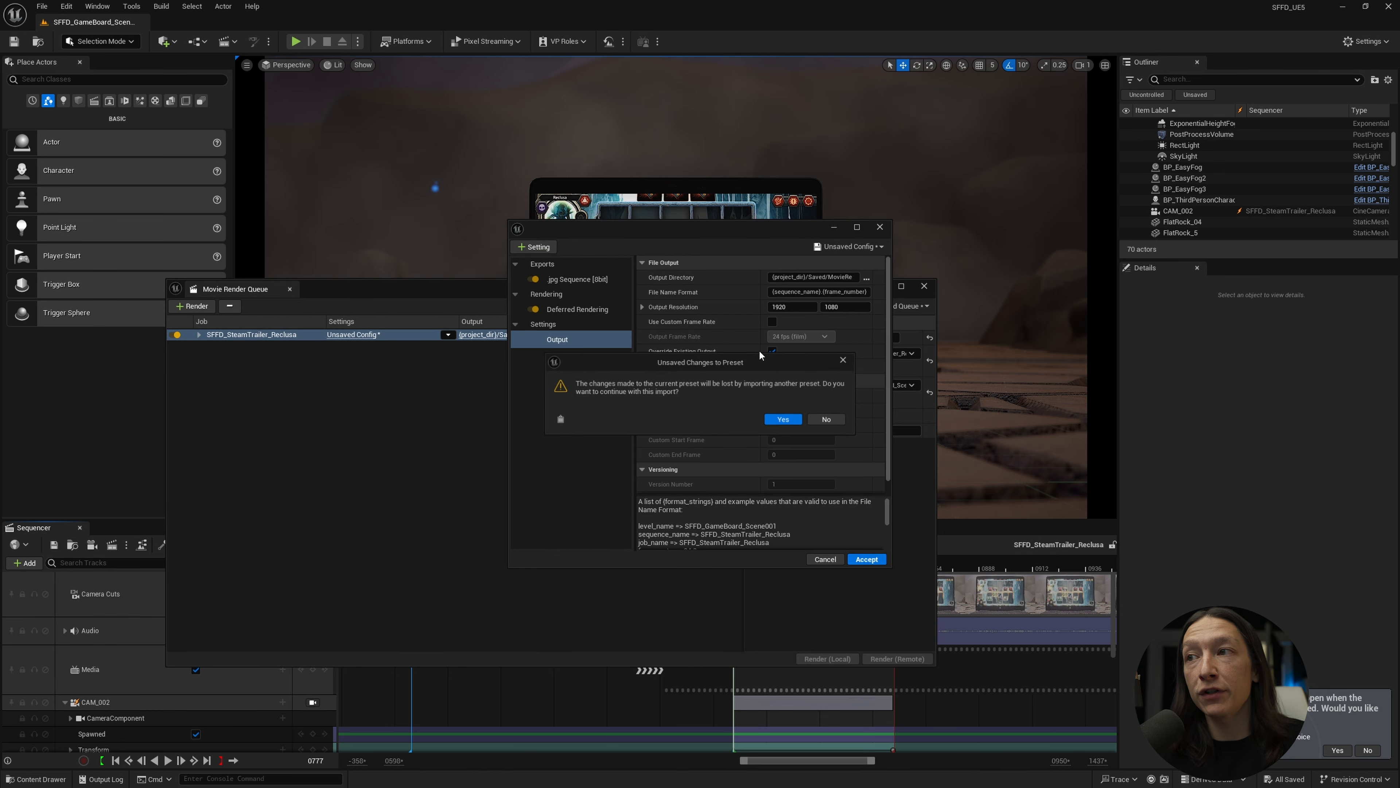
pyautogui.click(783, 420)
pyautogui.click(561, 340)
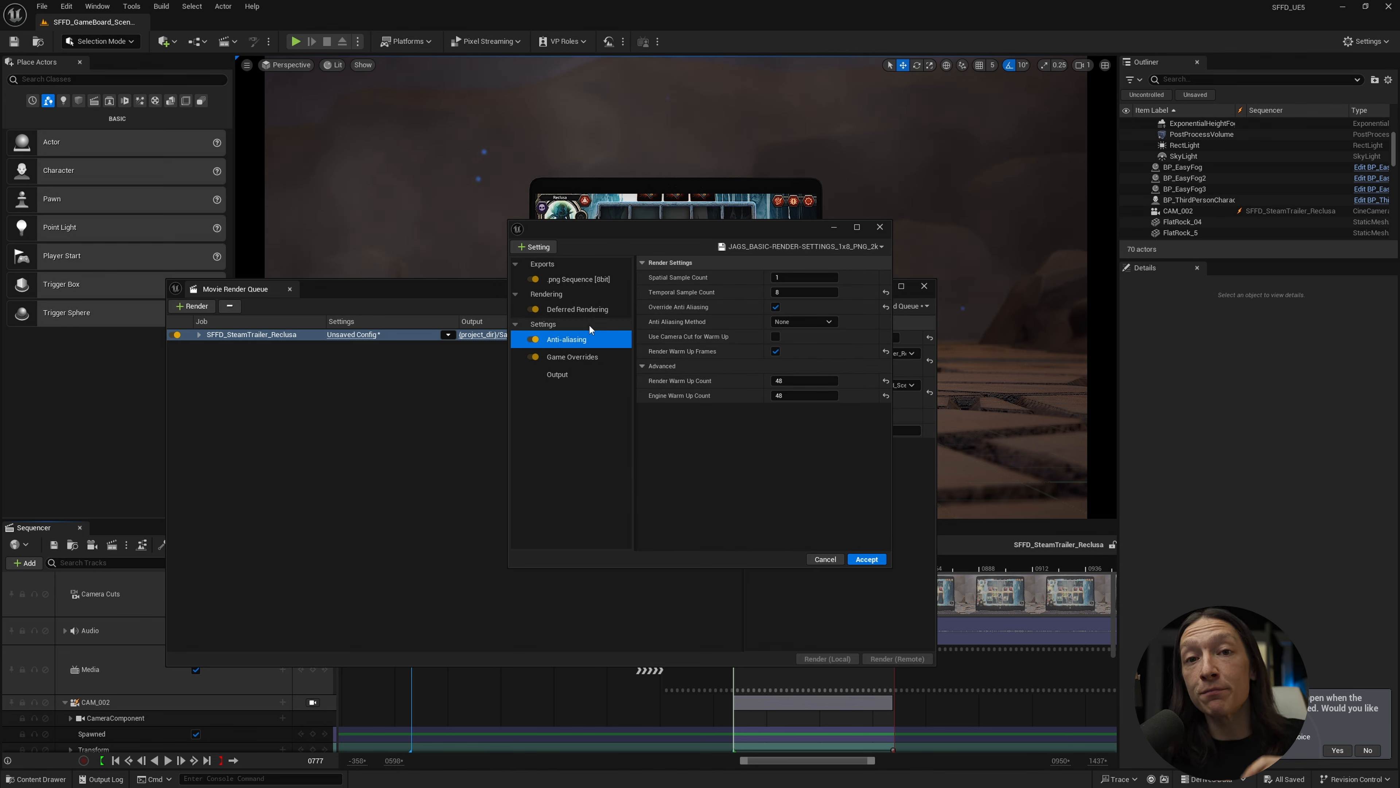
pyautogui.click(810, 293)
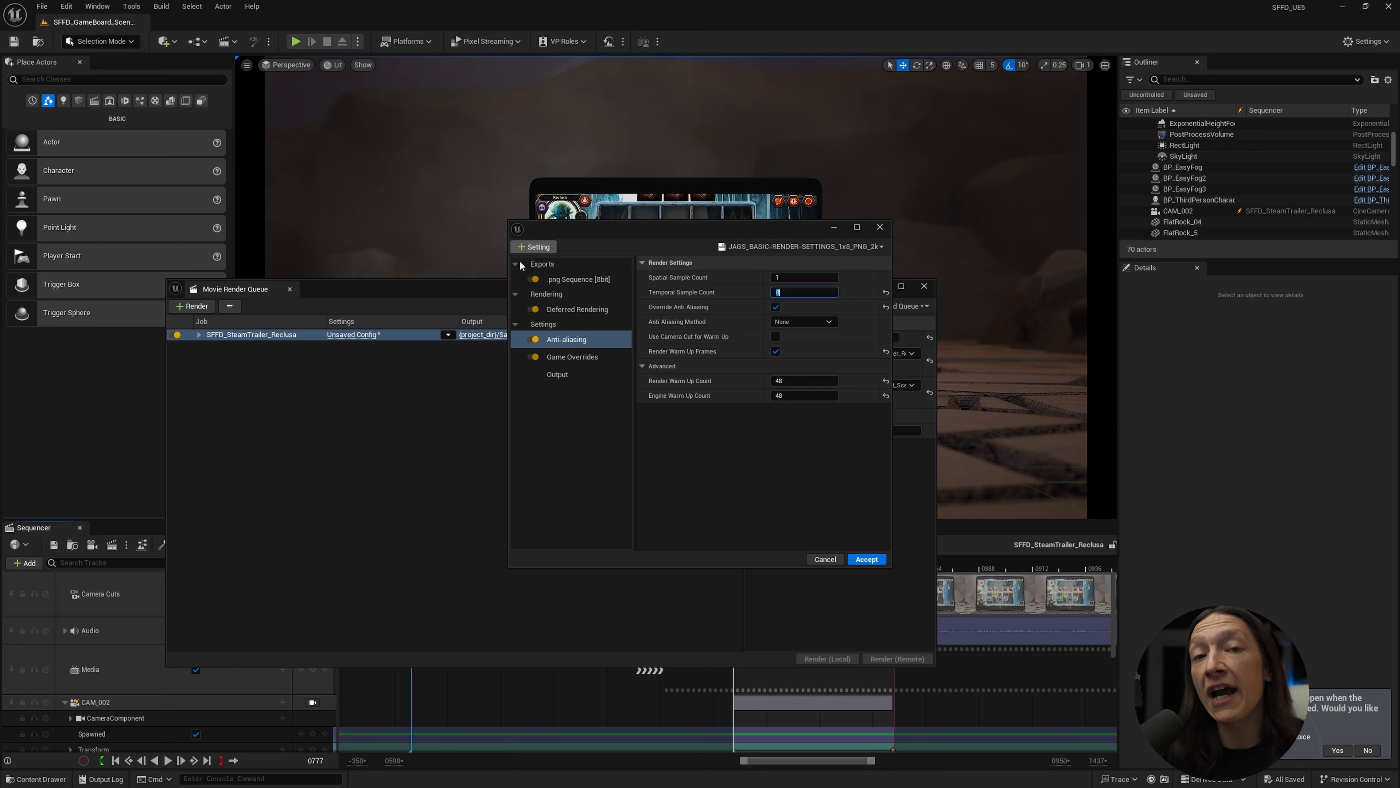
# Add a Color Output setting with Disable Tone Curve and Enable OCIO turned on, and check the available configuration sources
pyautogui.click(537, 248)
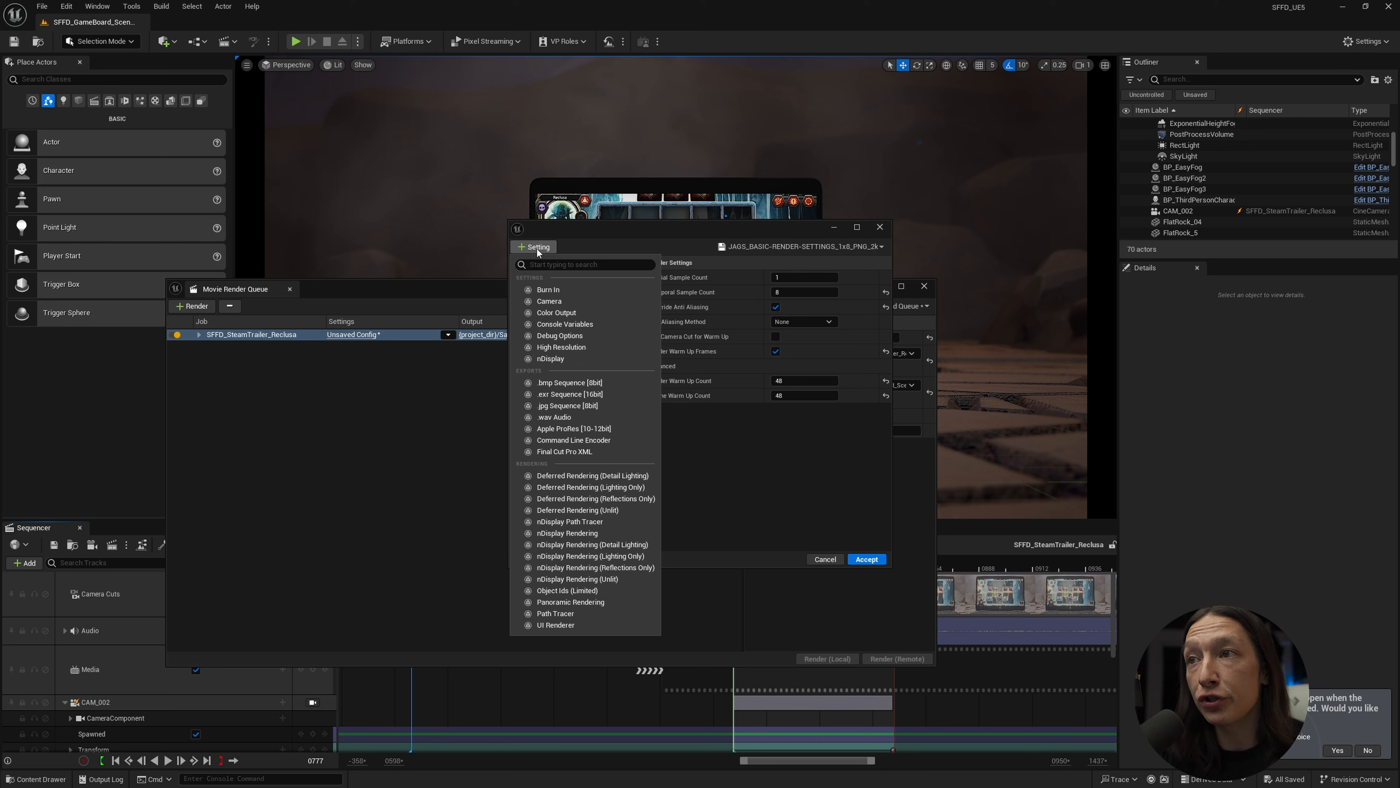
pyautogui.click(565, 313)
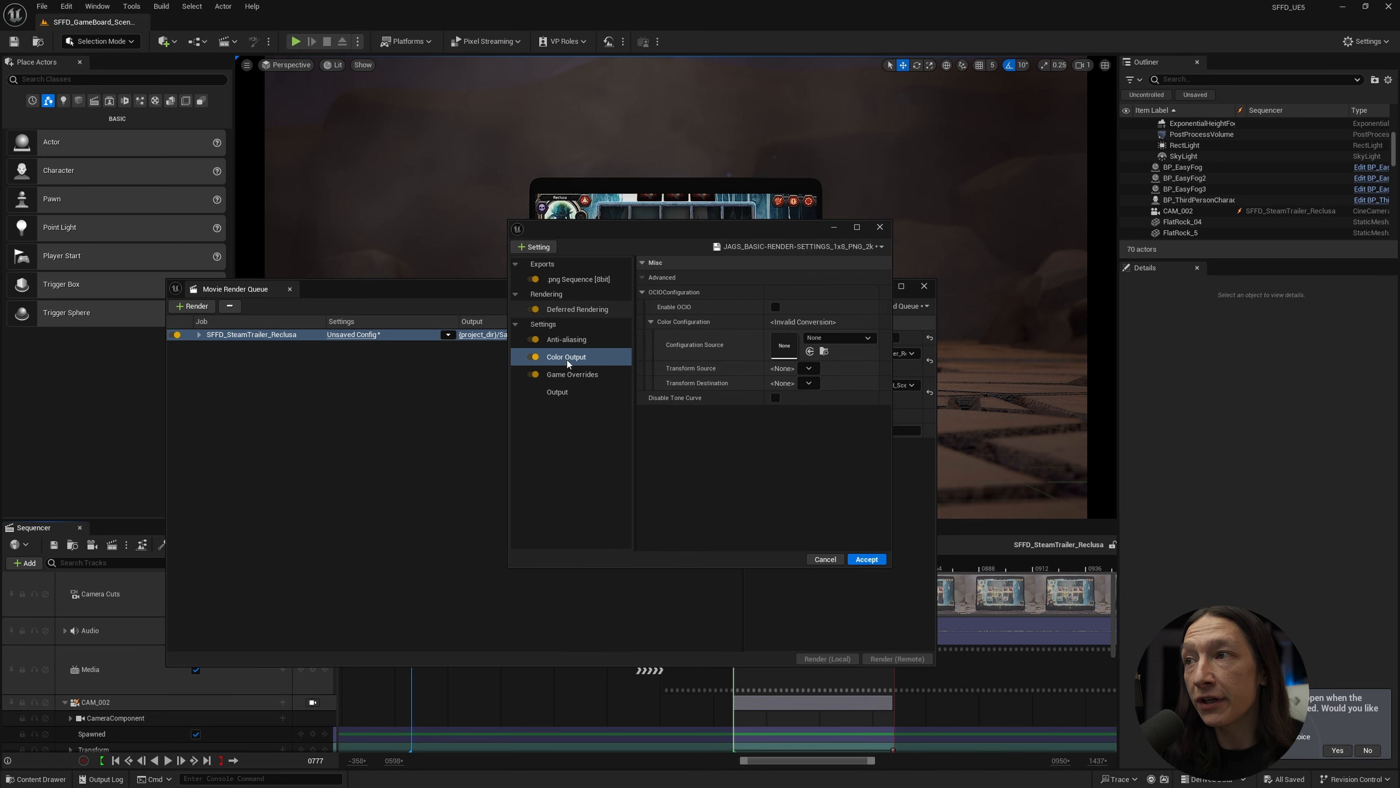
pyautogui.click(776, 398)
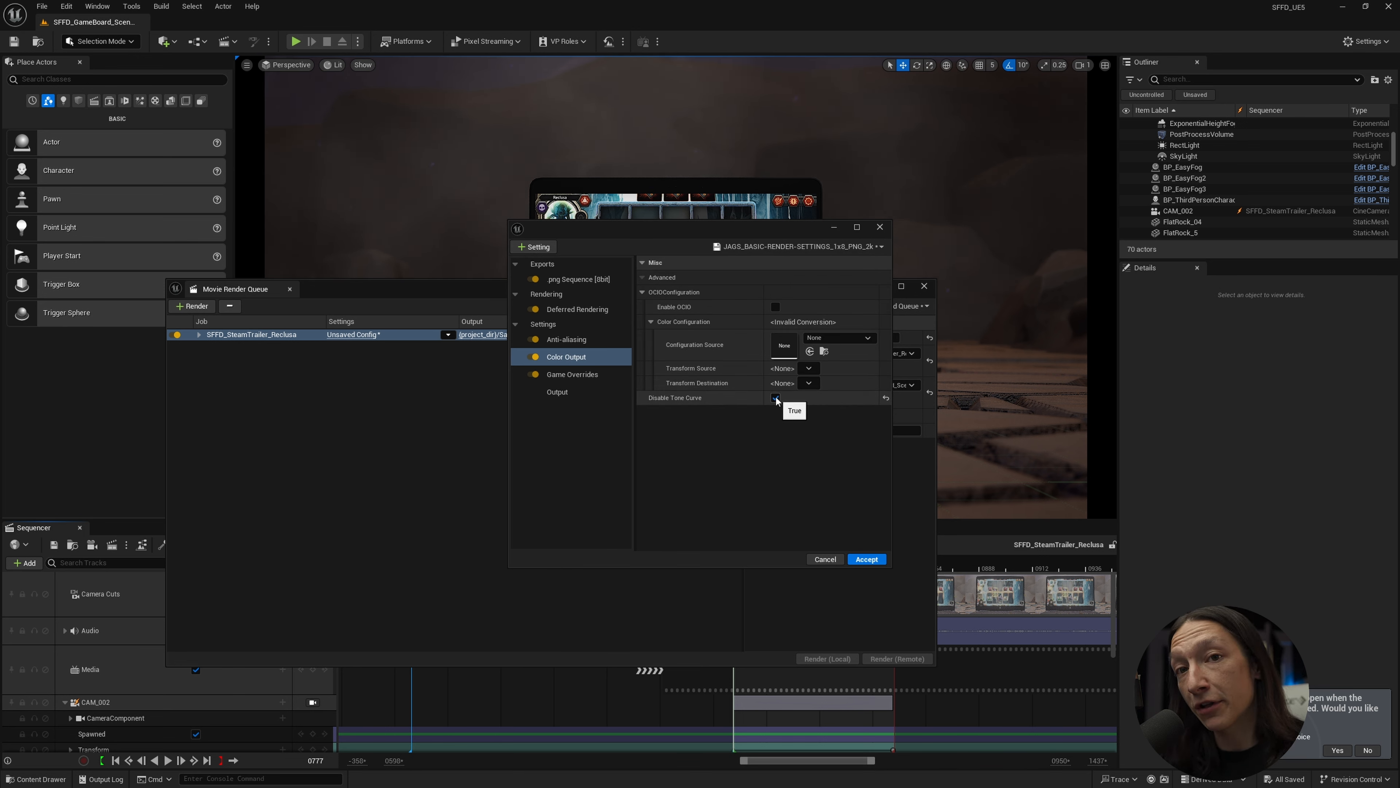
pyautogui.click(776, 307)
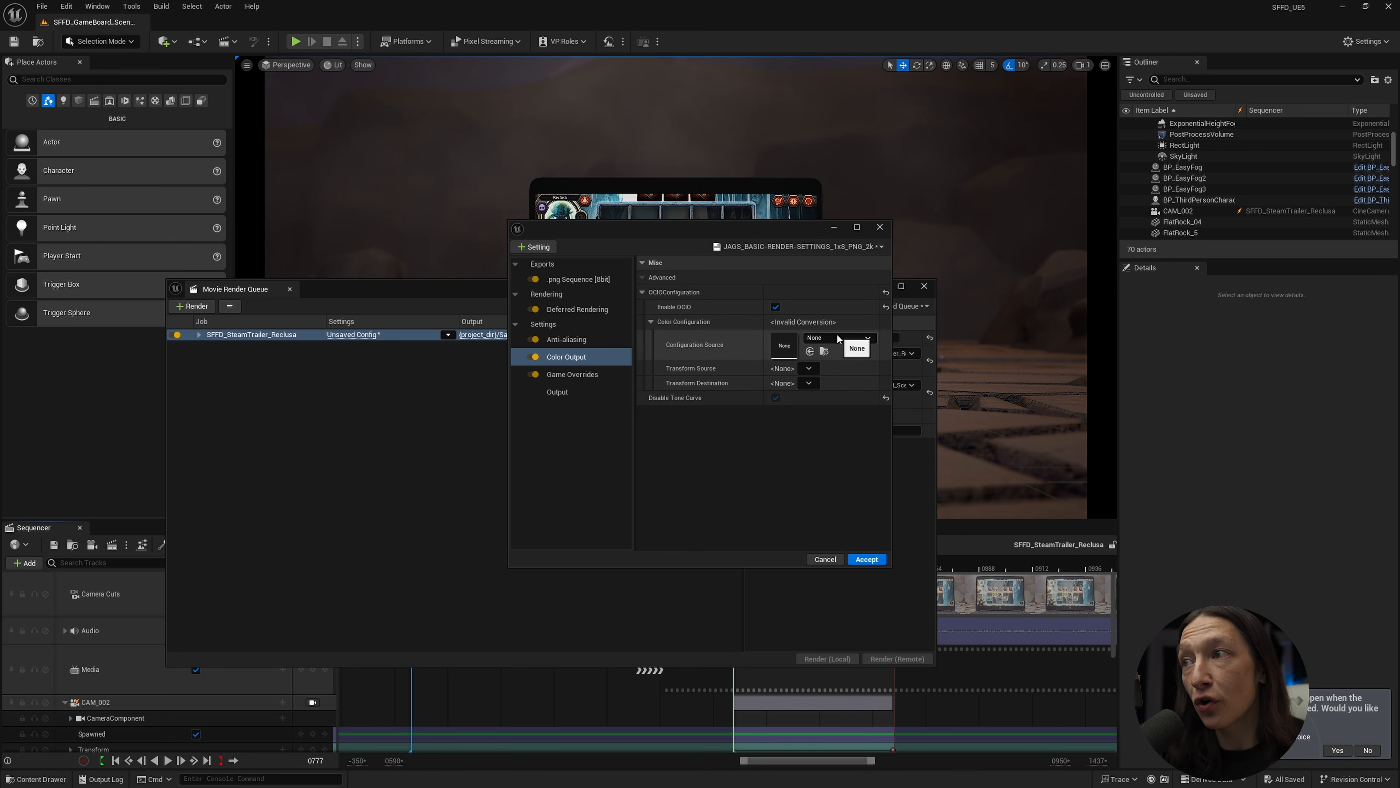
pyautogui.click(838, 338)
pyautogui.click(667, 577)
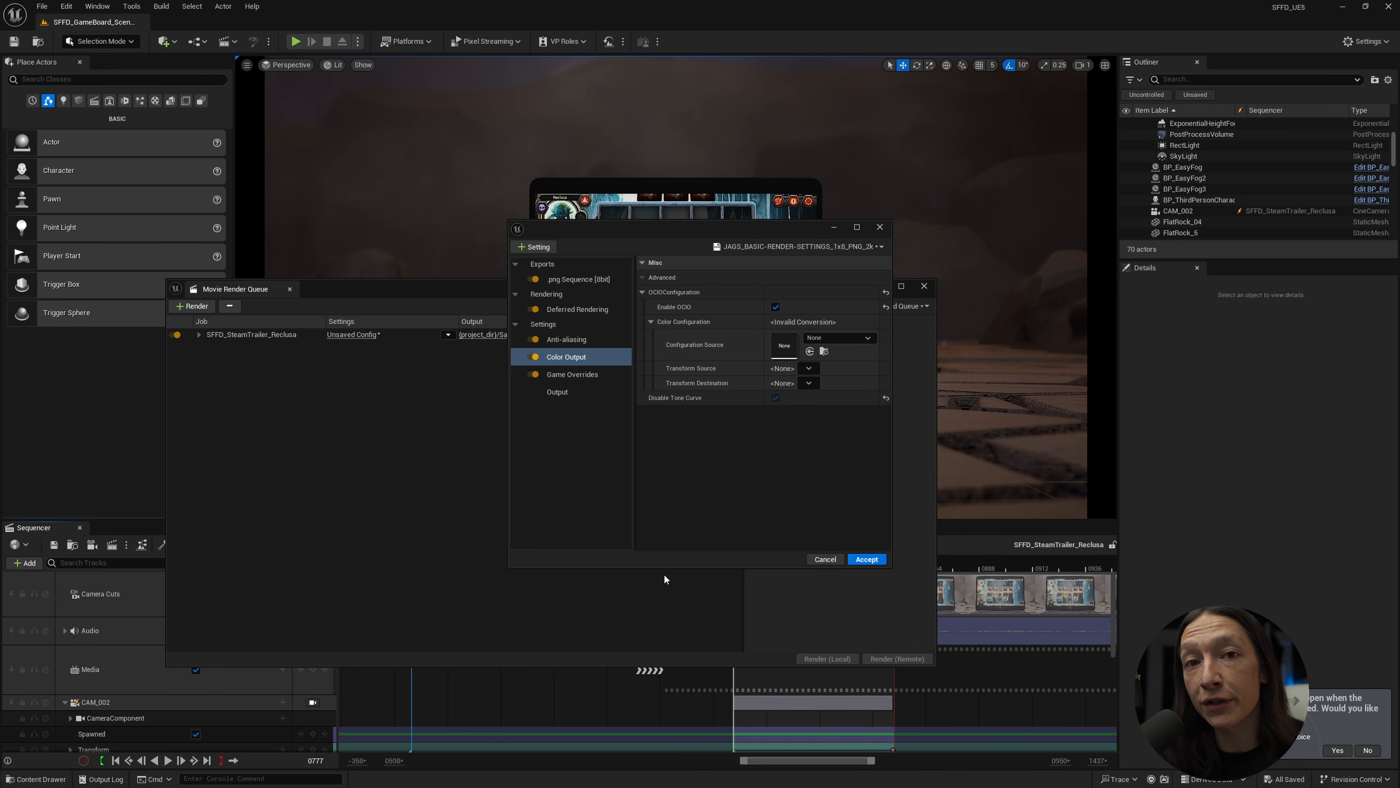